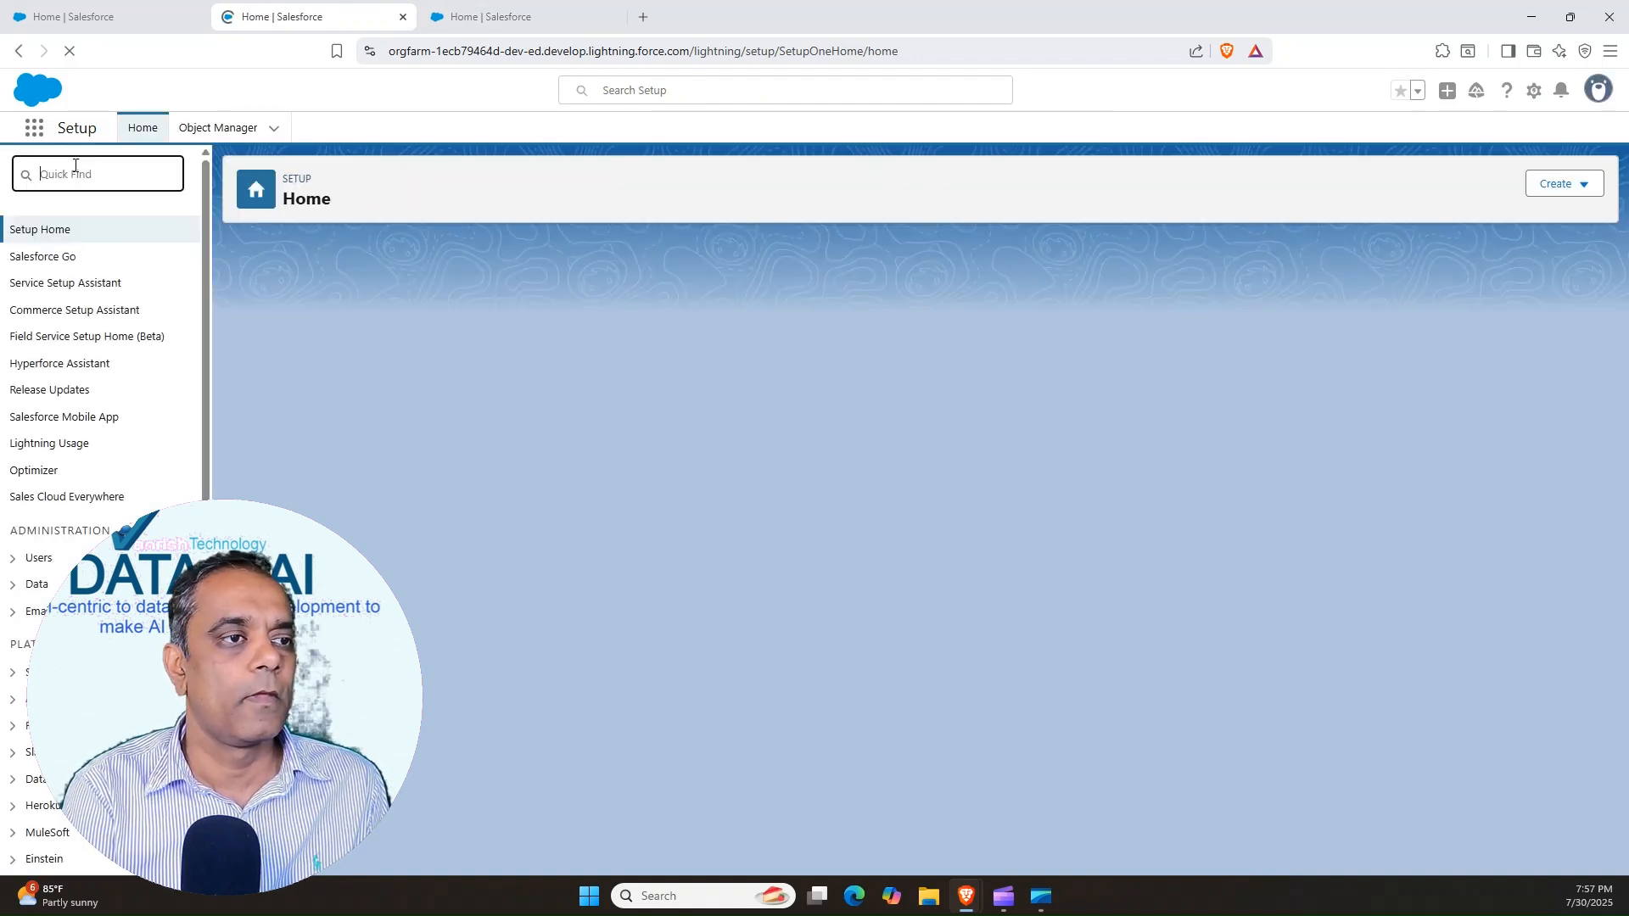
# Open the Einstein Setup page in Setup to check its settings and dismiss the Field Service promotion
pyautogui.write('einstein setup')
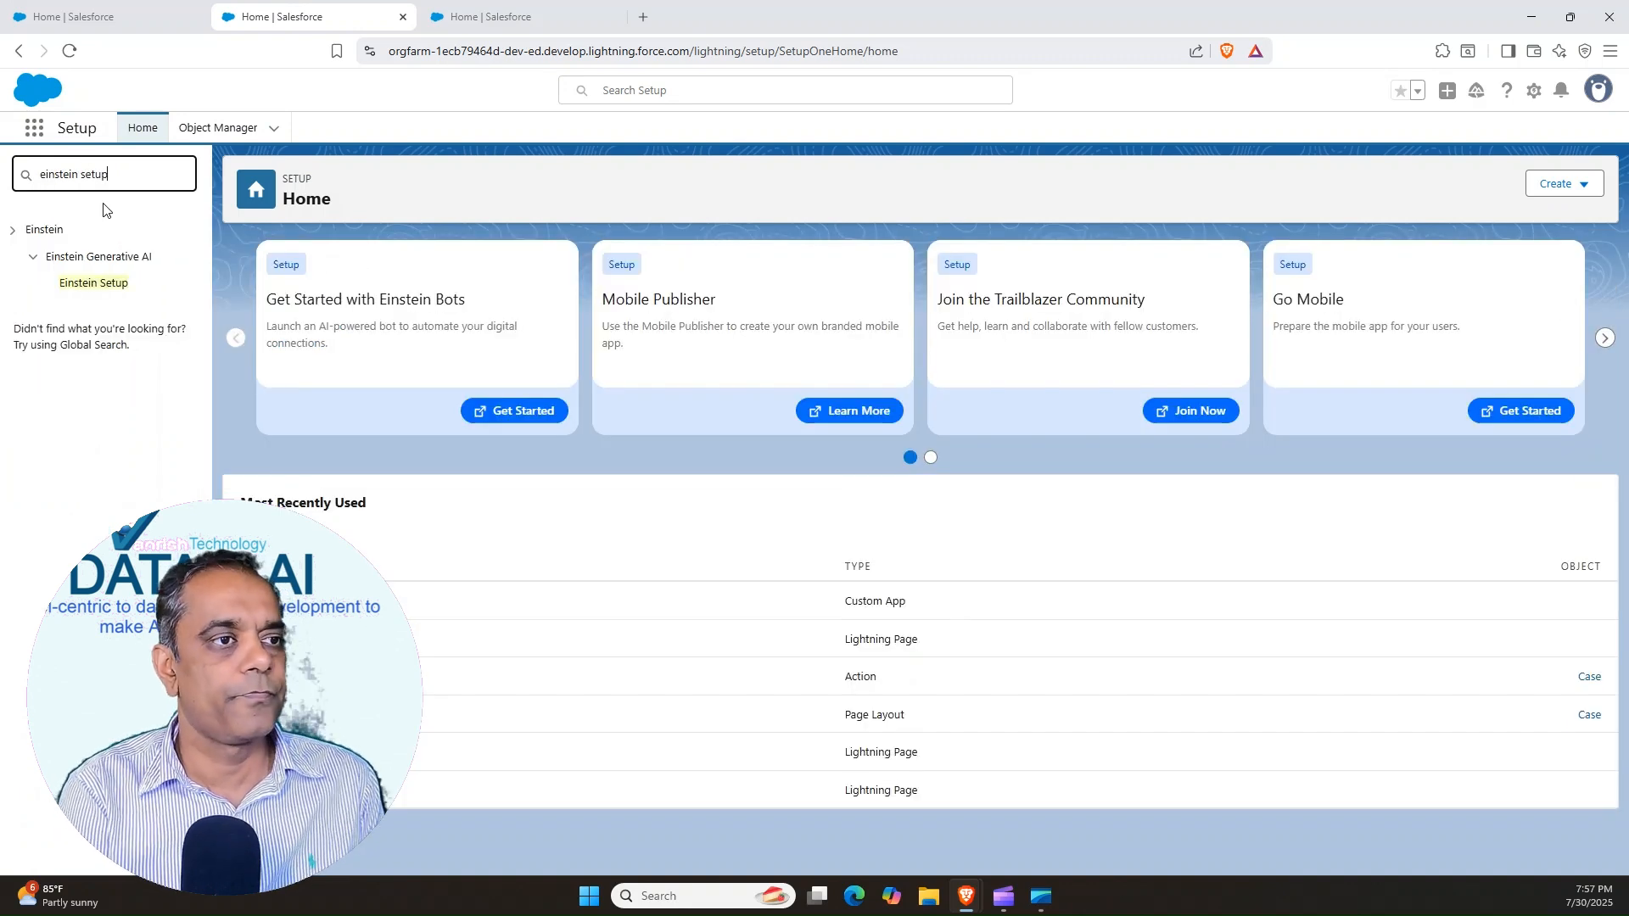
pyautogui.click(92, 287)
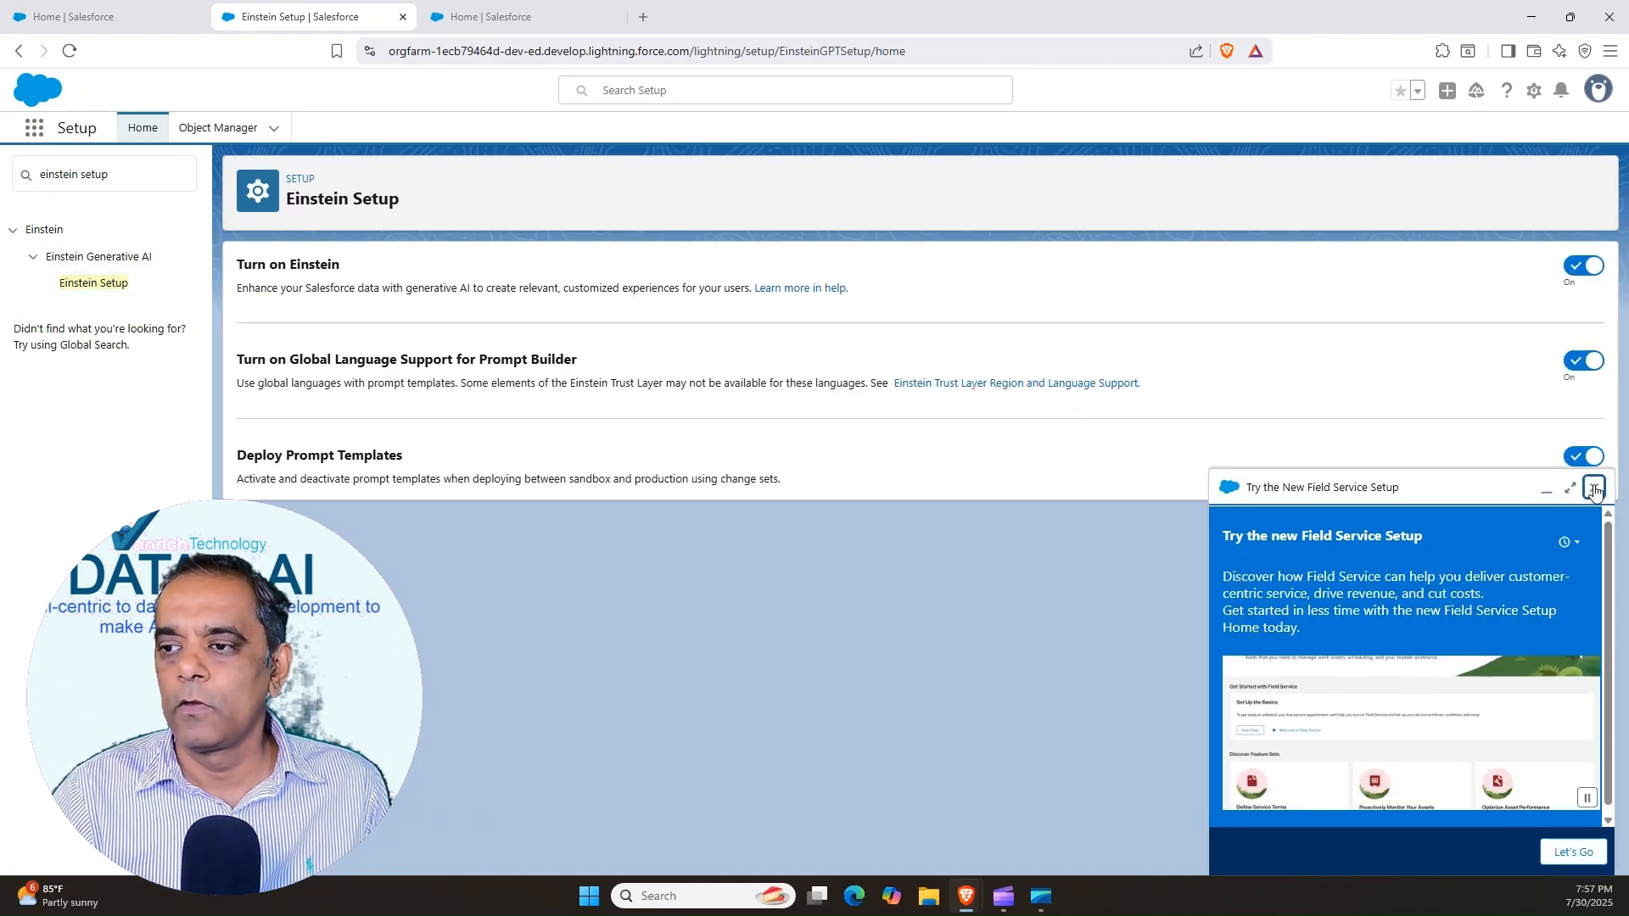
pyautogui.click(1594, 487)
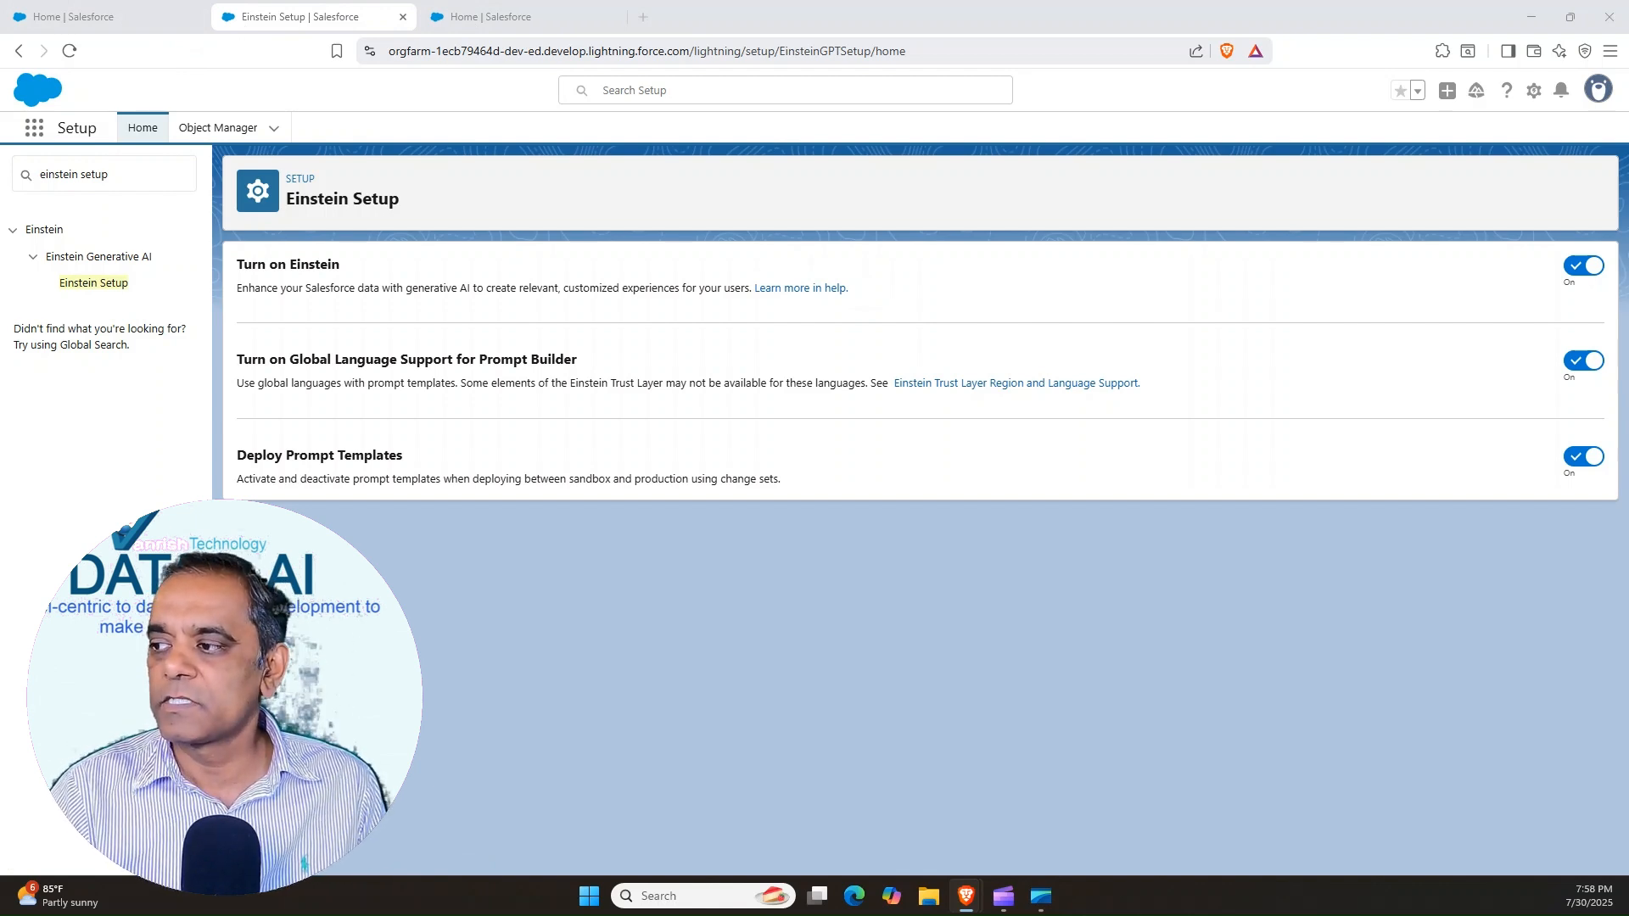
# Open the Experiences object from the App Launcher and display its All list view
pyautogui.click(36, 131)
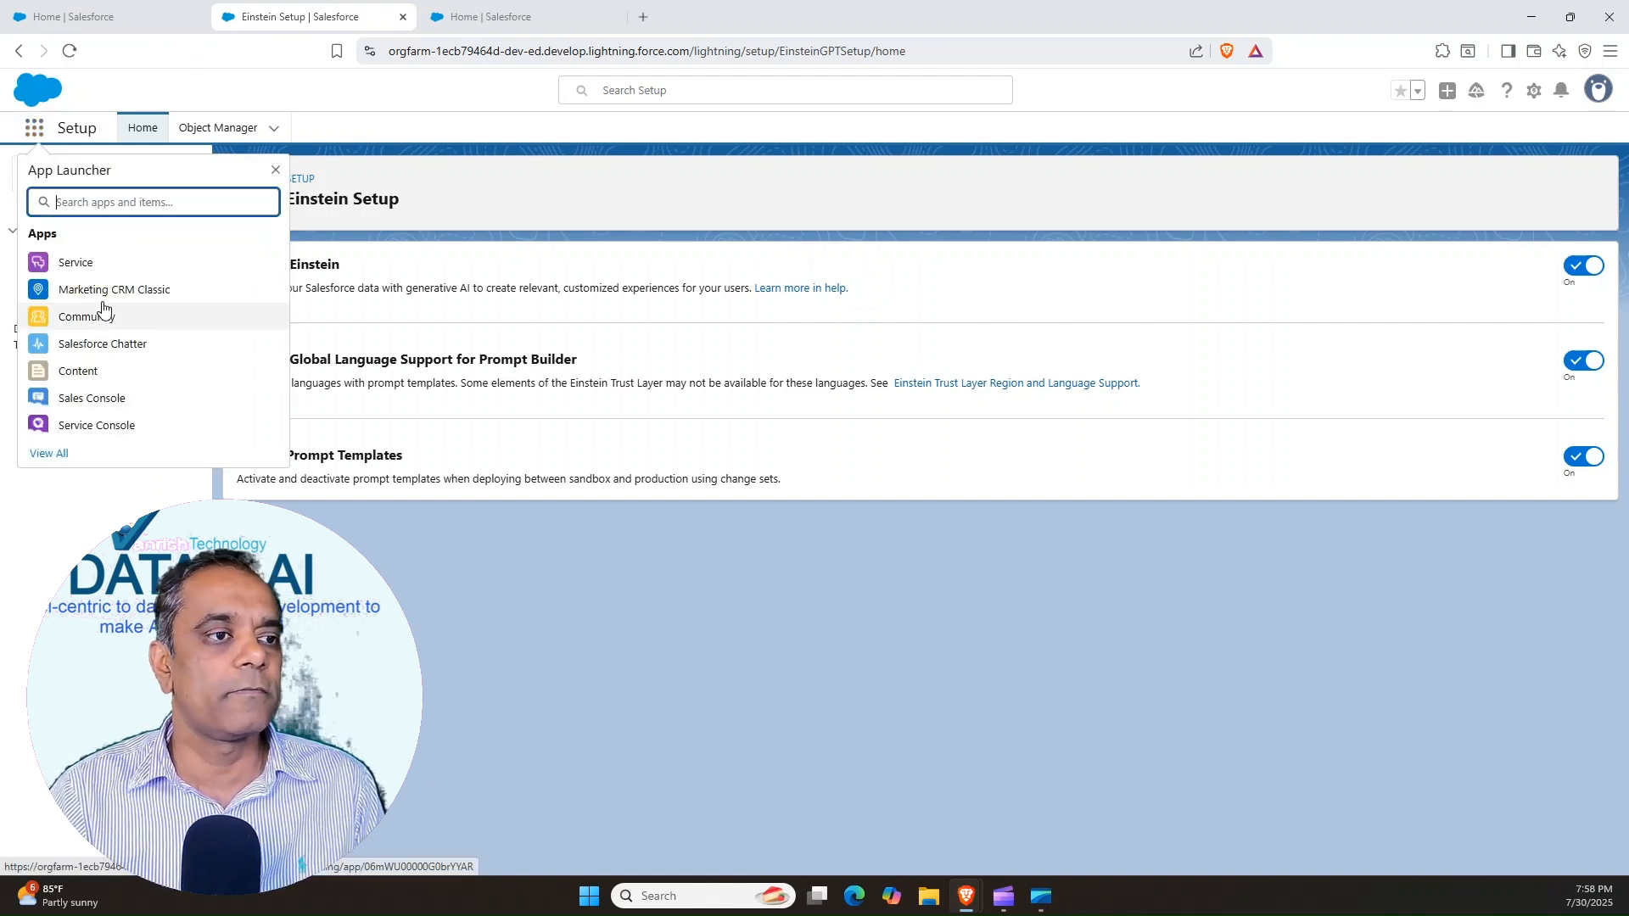
pyautogui.write('Experience')
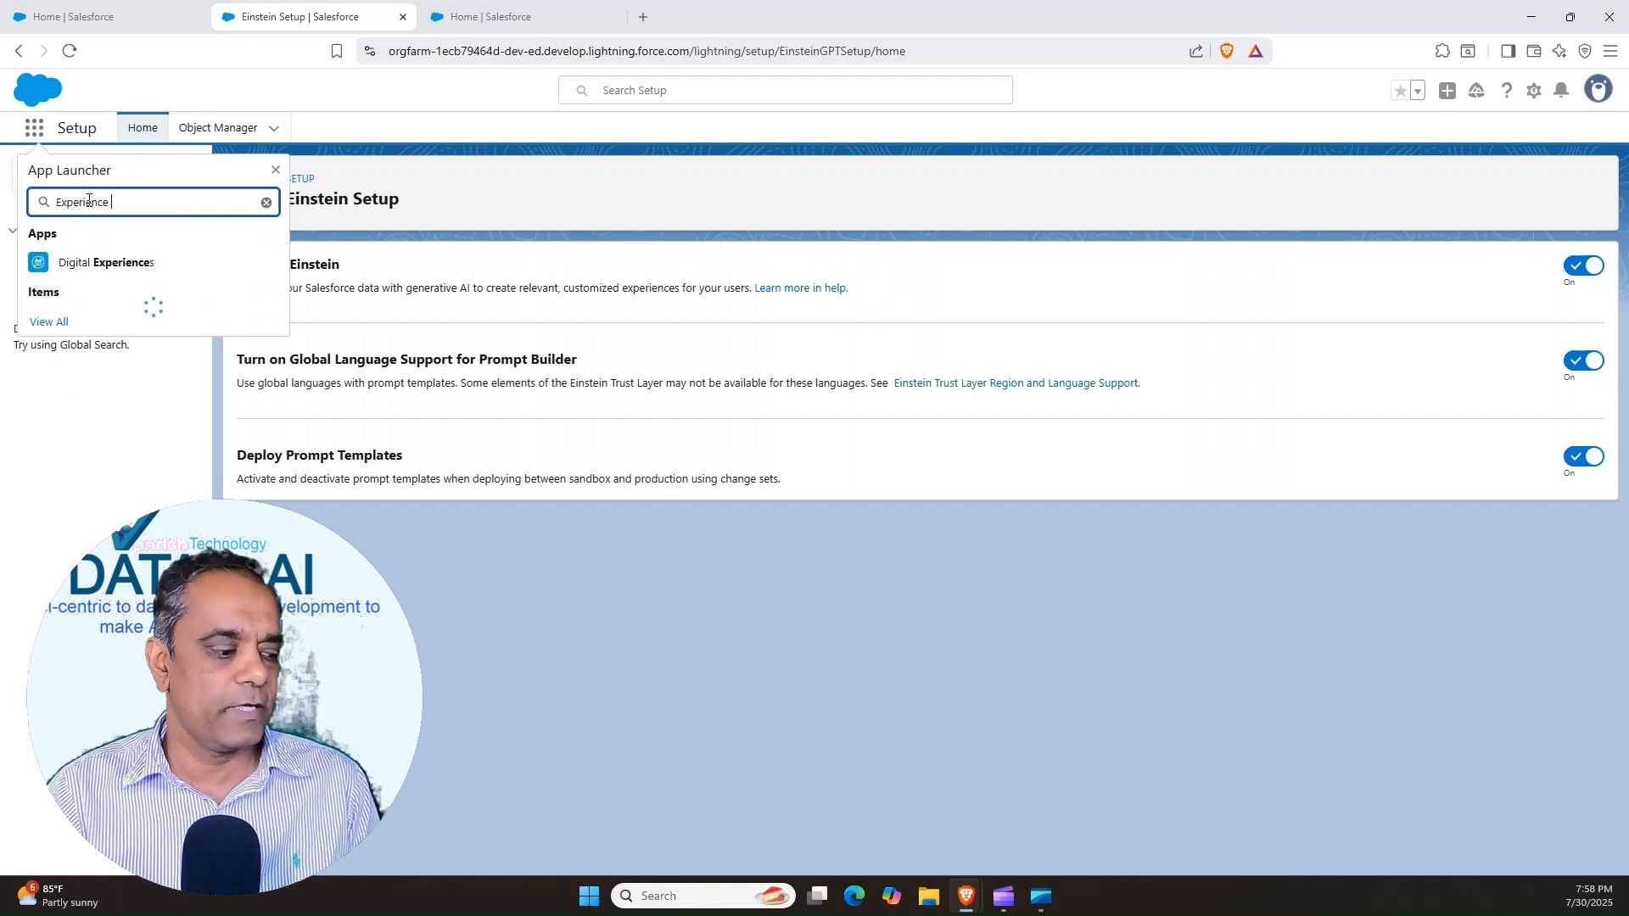
pyautogui.click(73, 348)
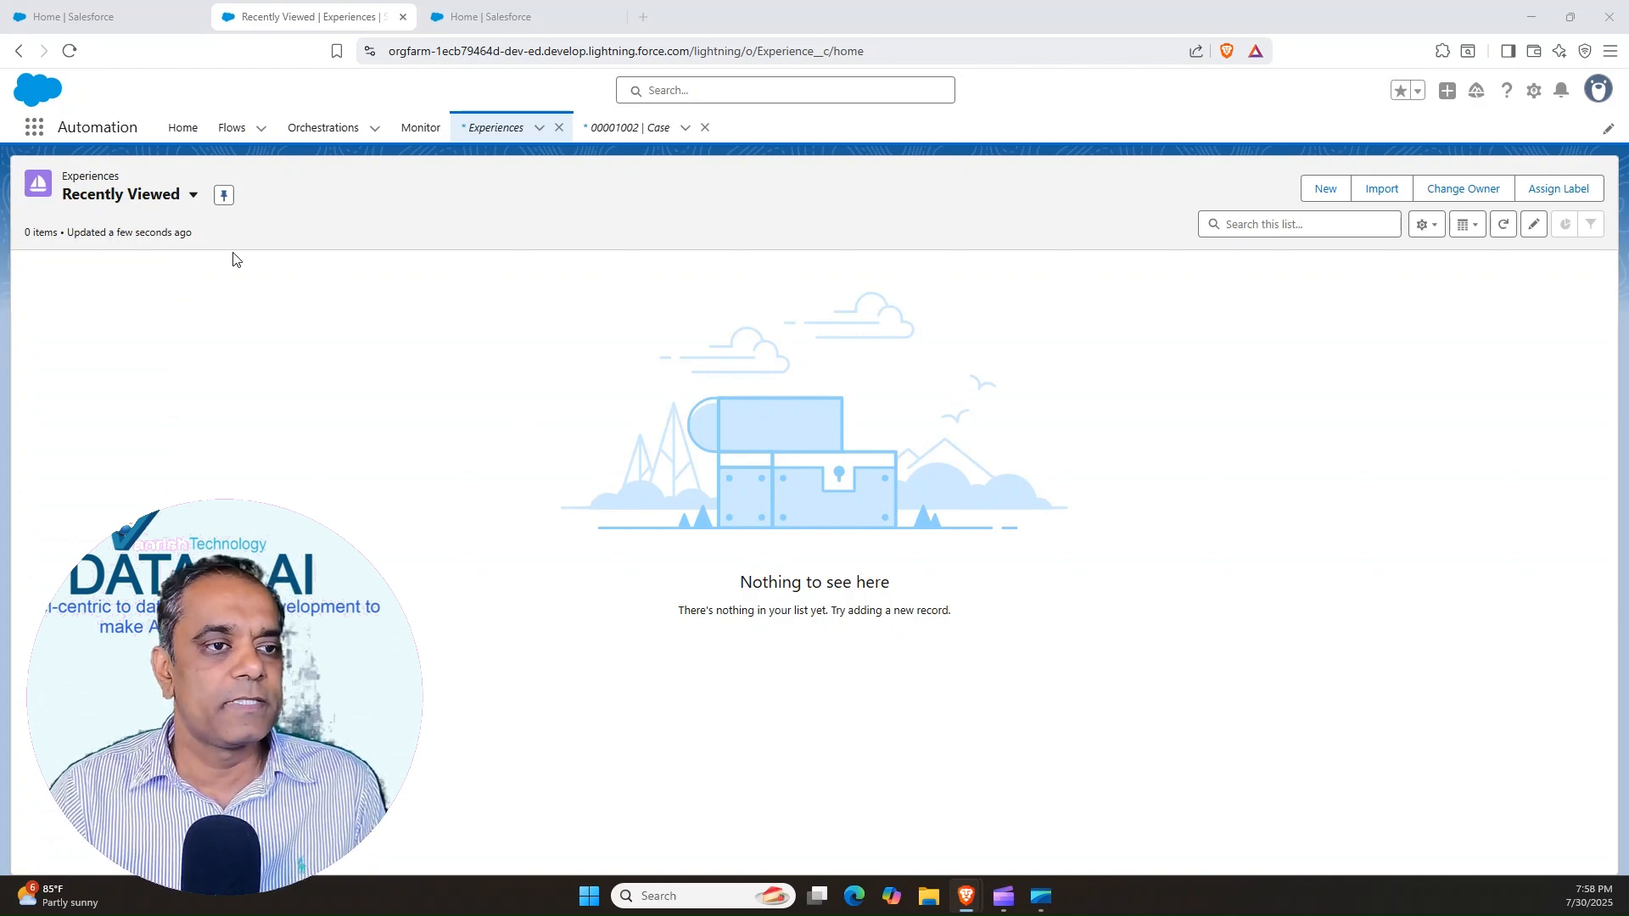
pyautogui.click(193, 195)
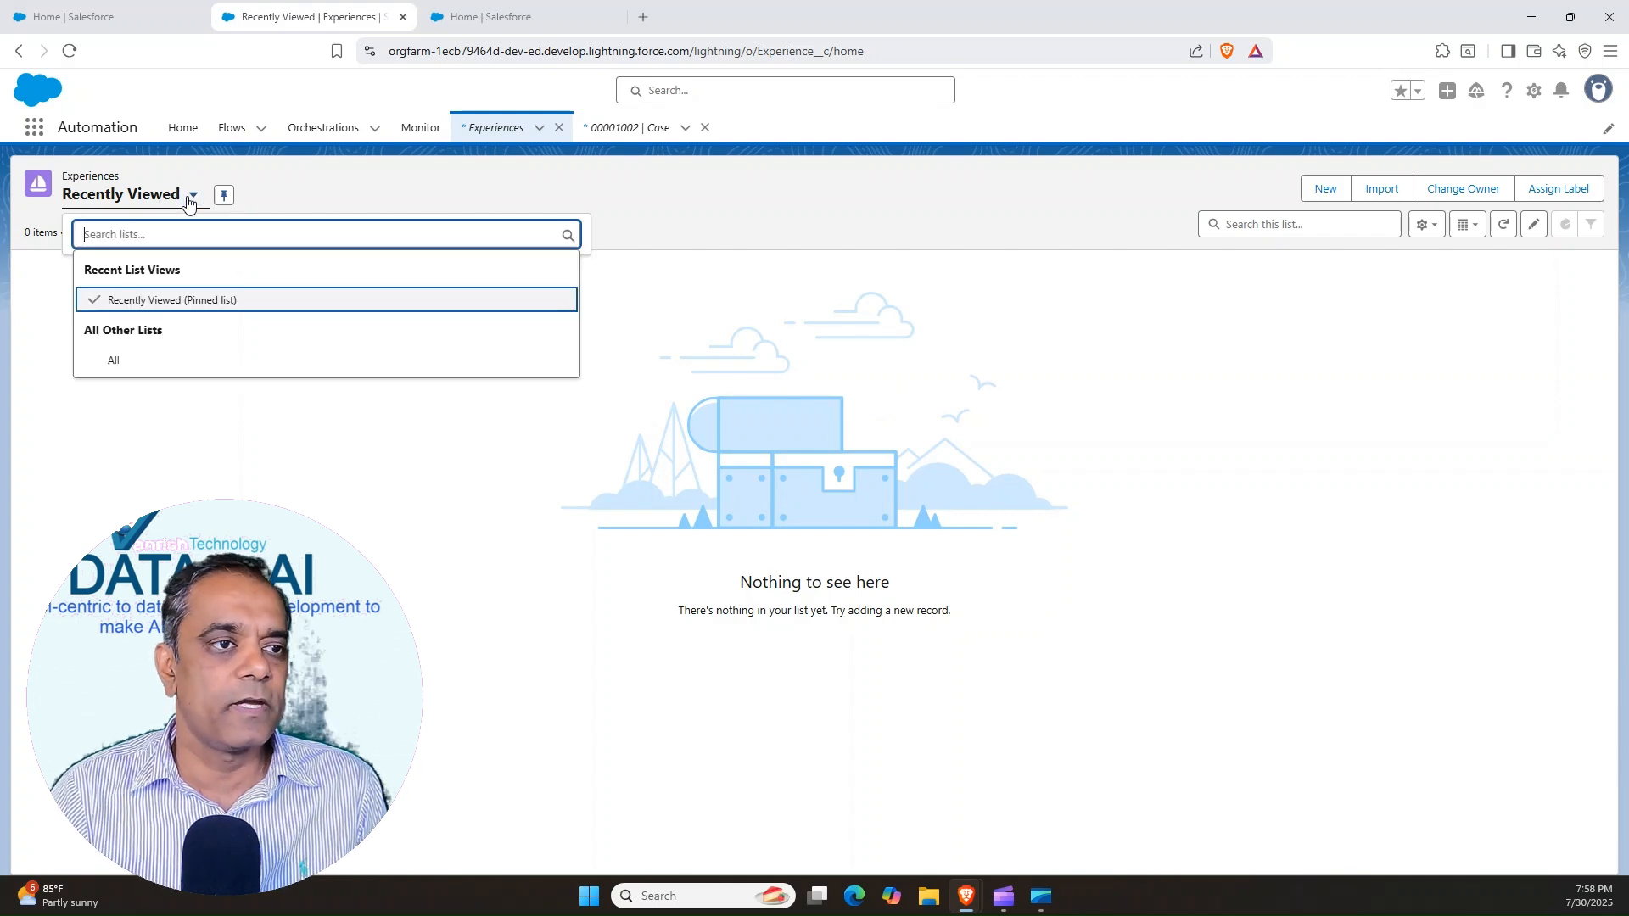
pyautogui.click(119, 361)
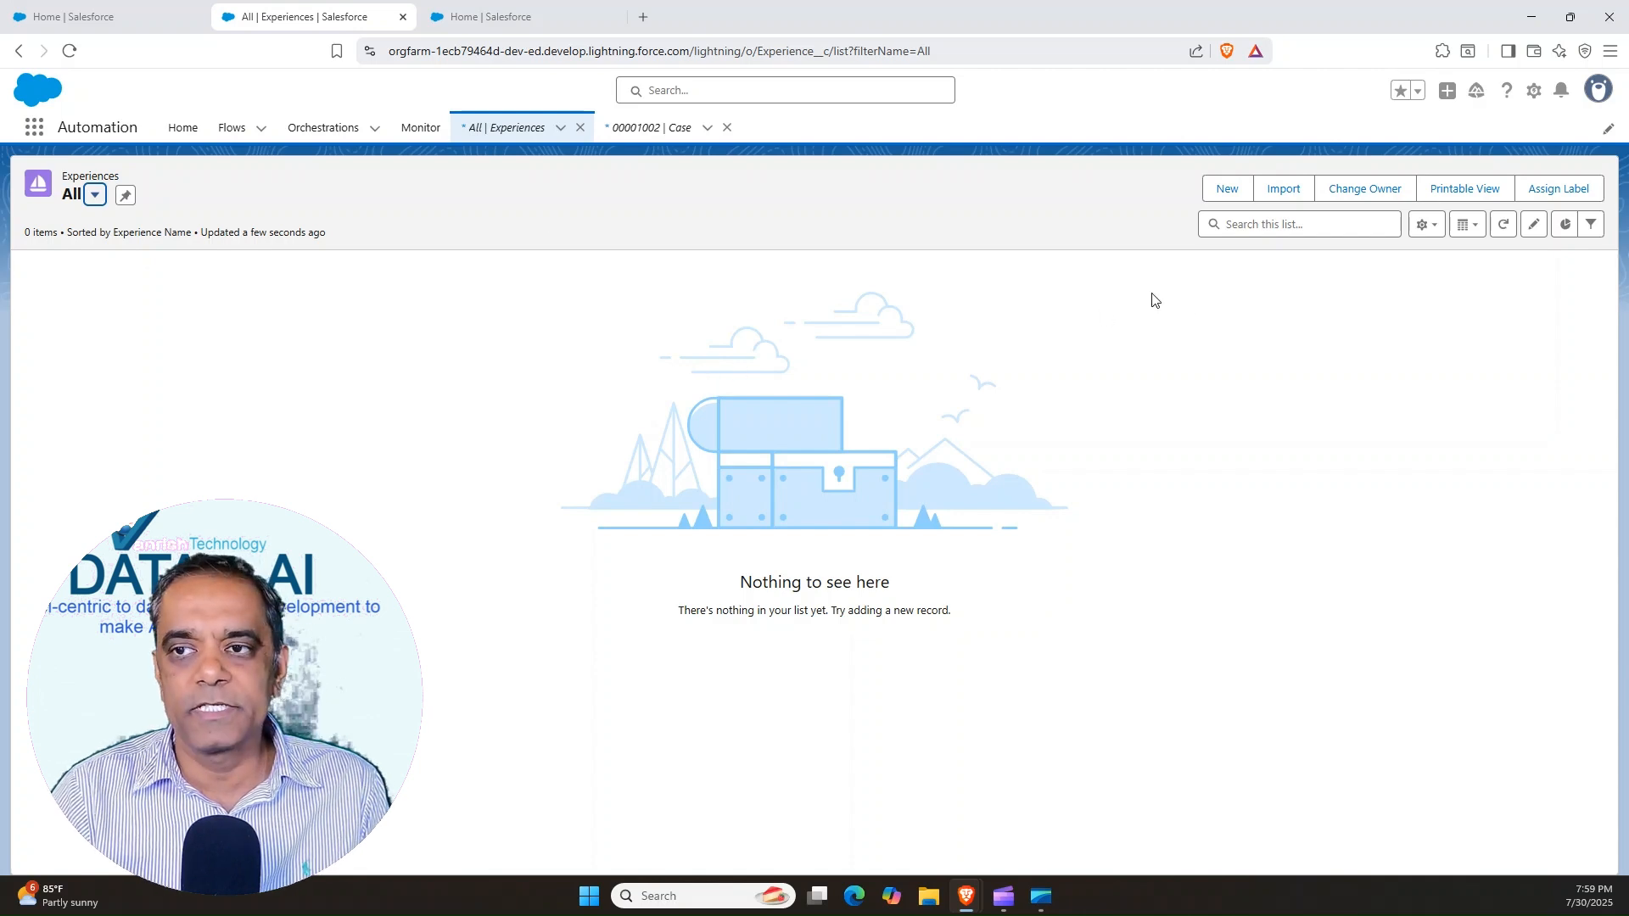
# Create a new Experience record and name it Family Karaoke Night
pyautogui.click(1227, 194)
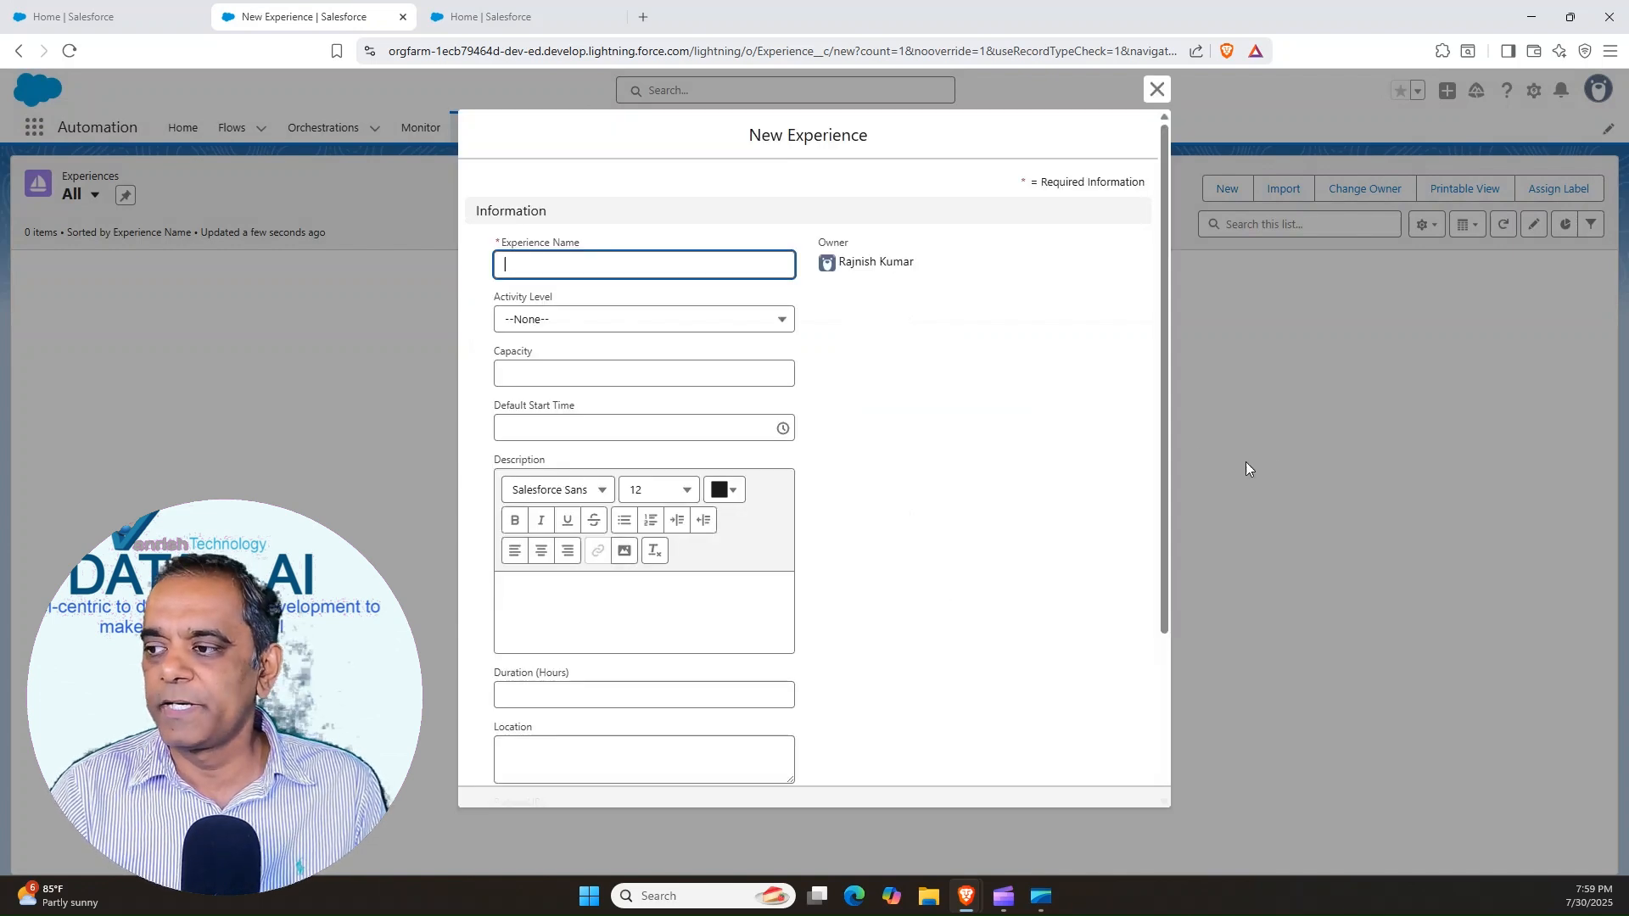
pyautogui.click(577, 265)
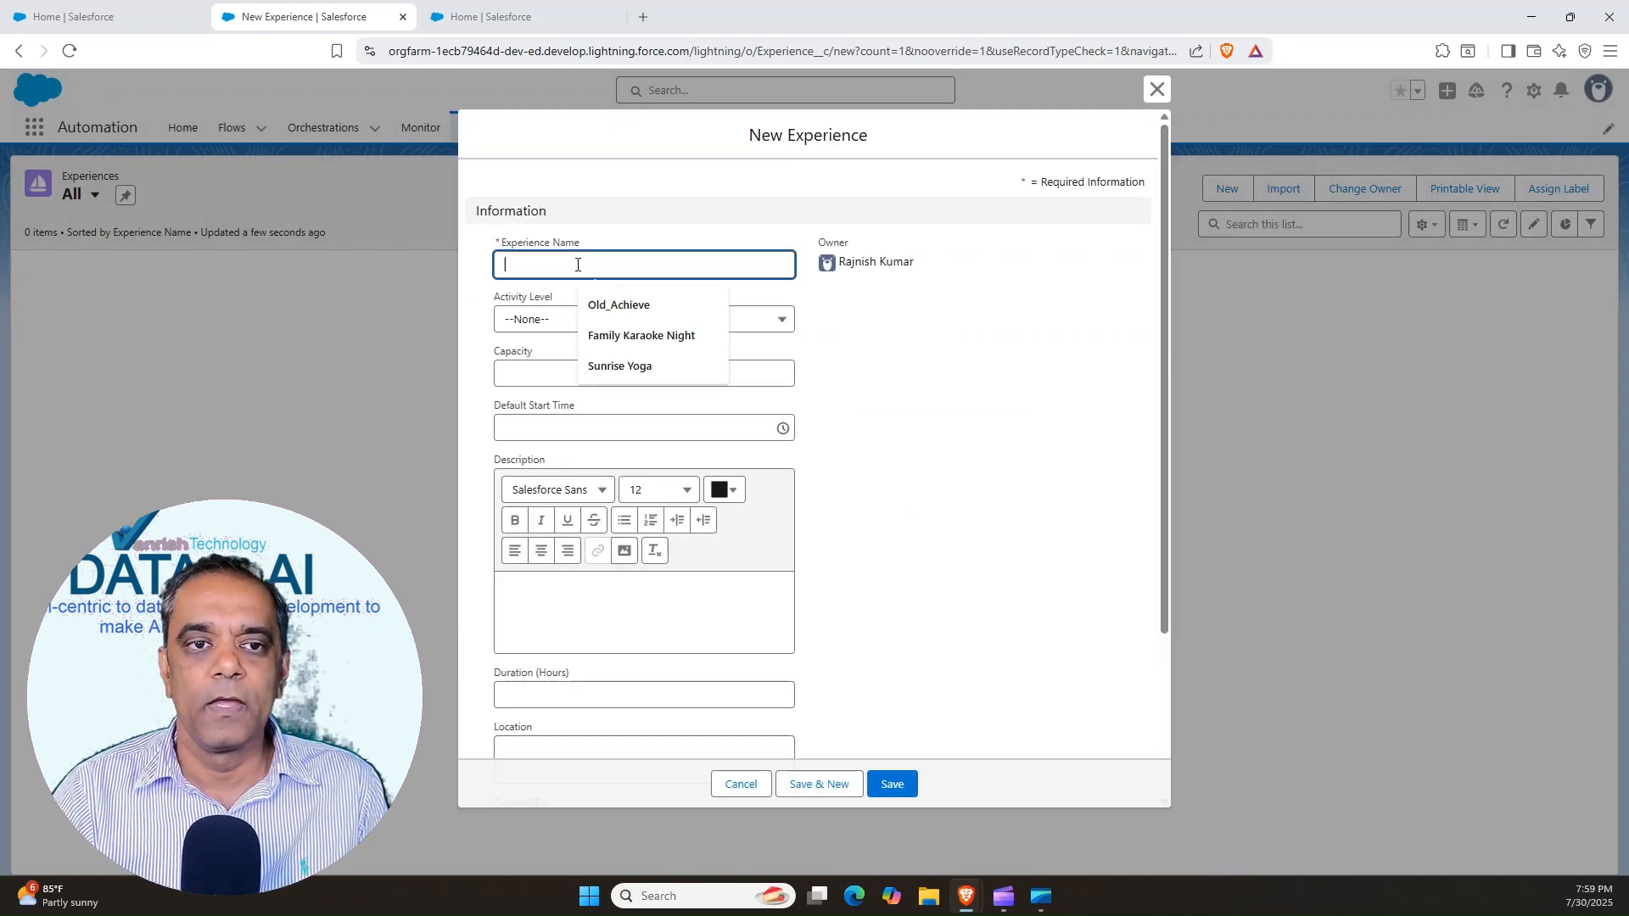
pyautogui.press('Down')
pyautogui.press('Down')
pyautogui.press('Return')
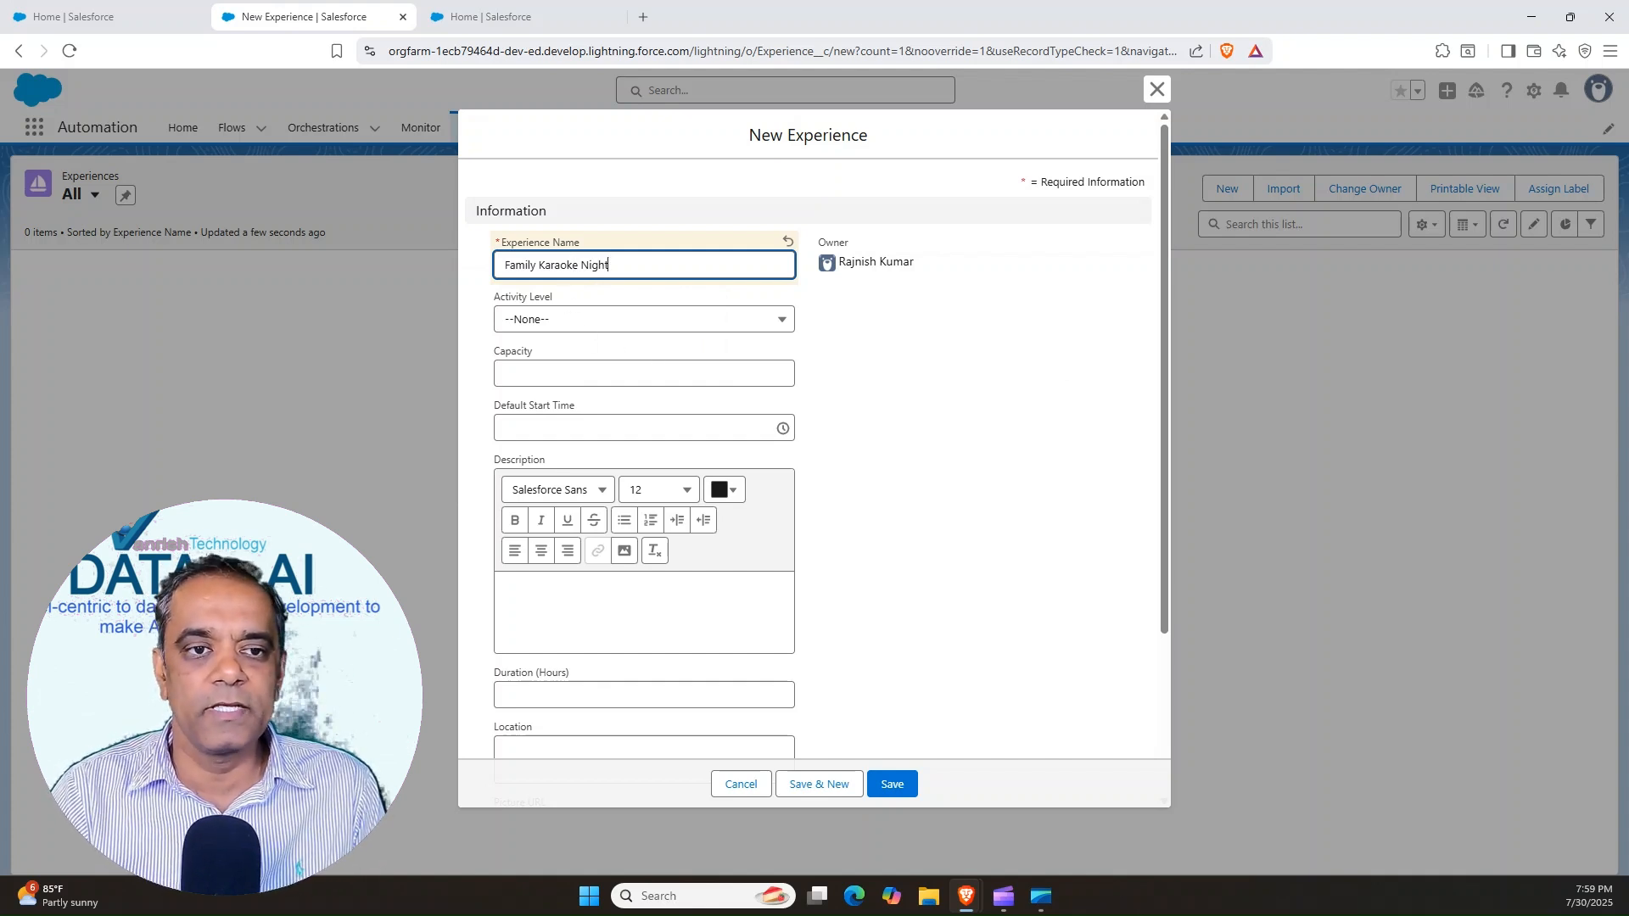
# Set the Family Karaoke Night activity level to Low and its capacity to 50
pyautogui.click(587, 326)
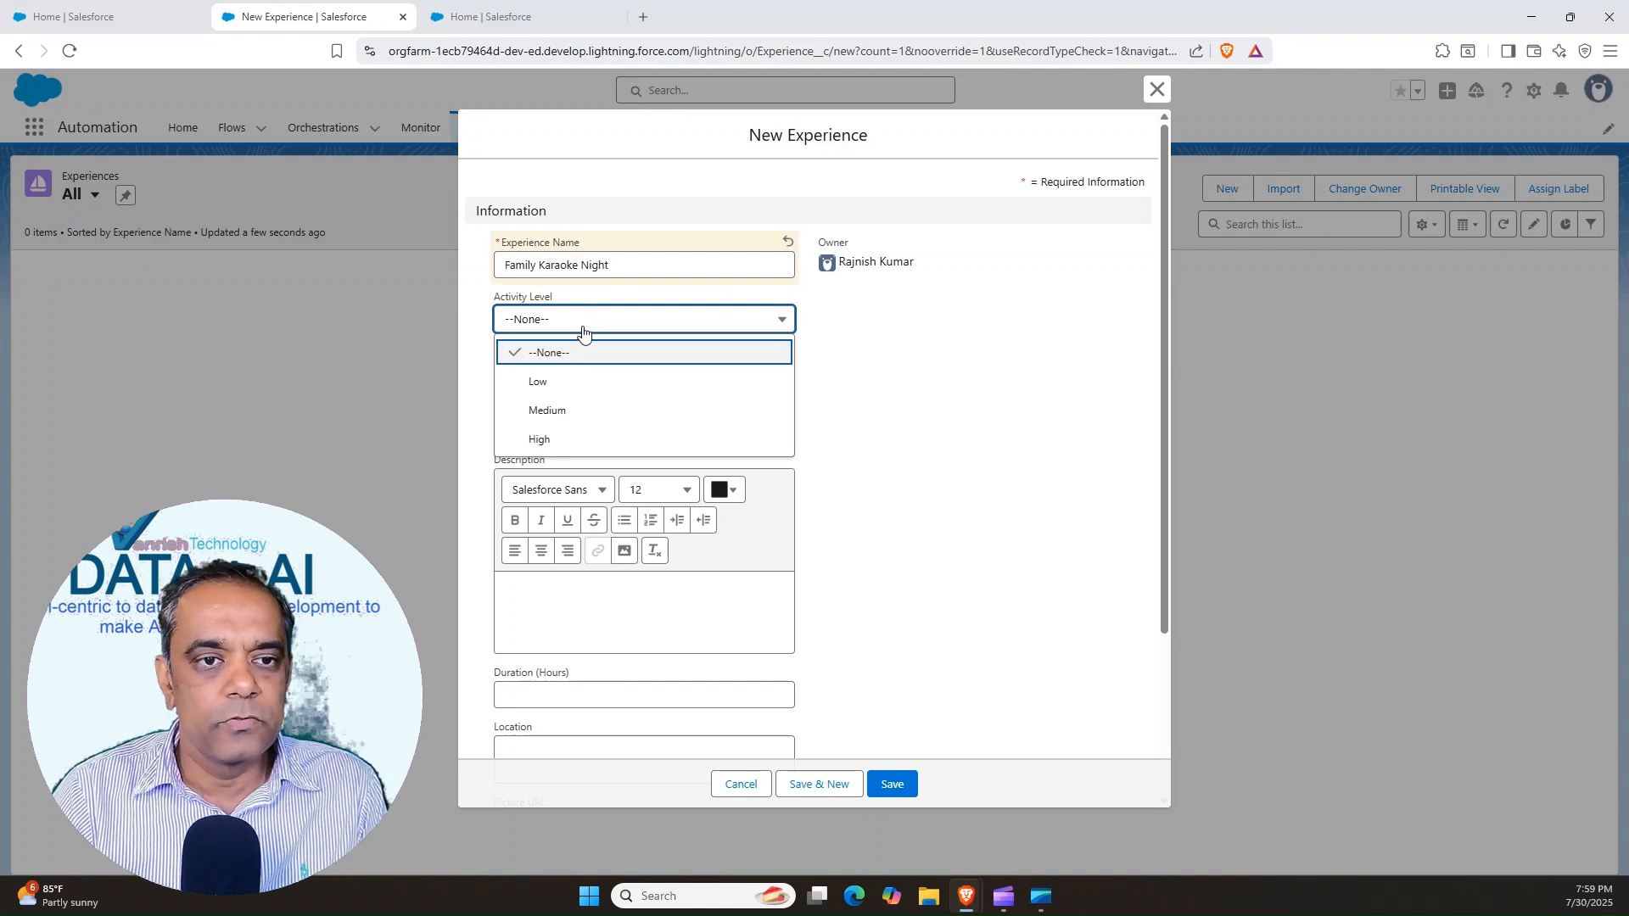
pyautogui.click(550, 379)
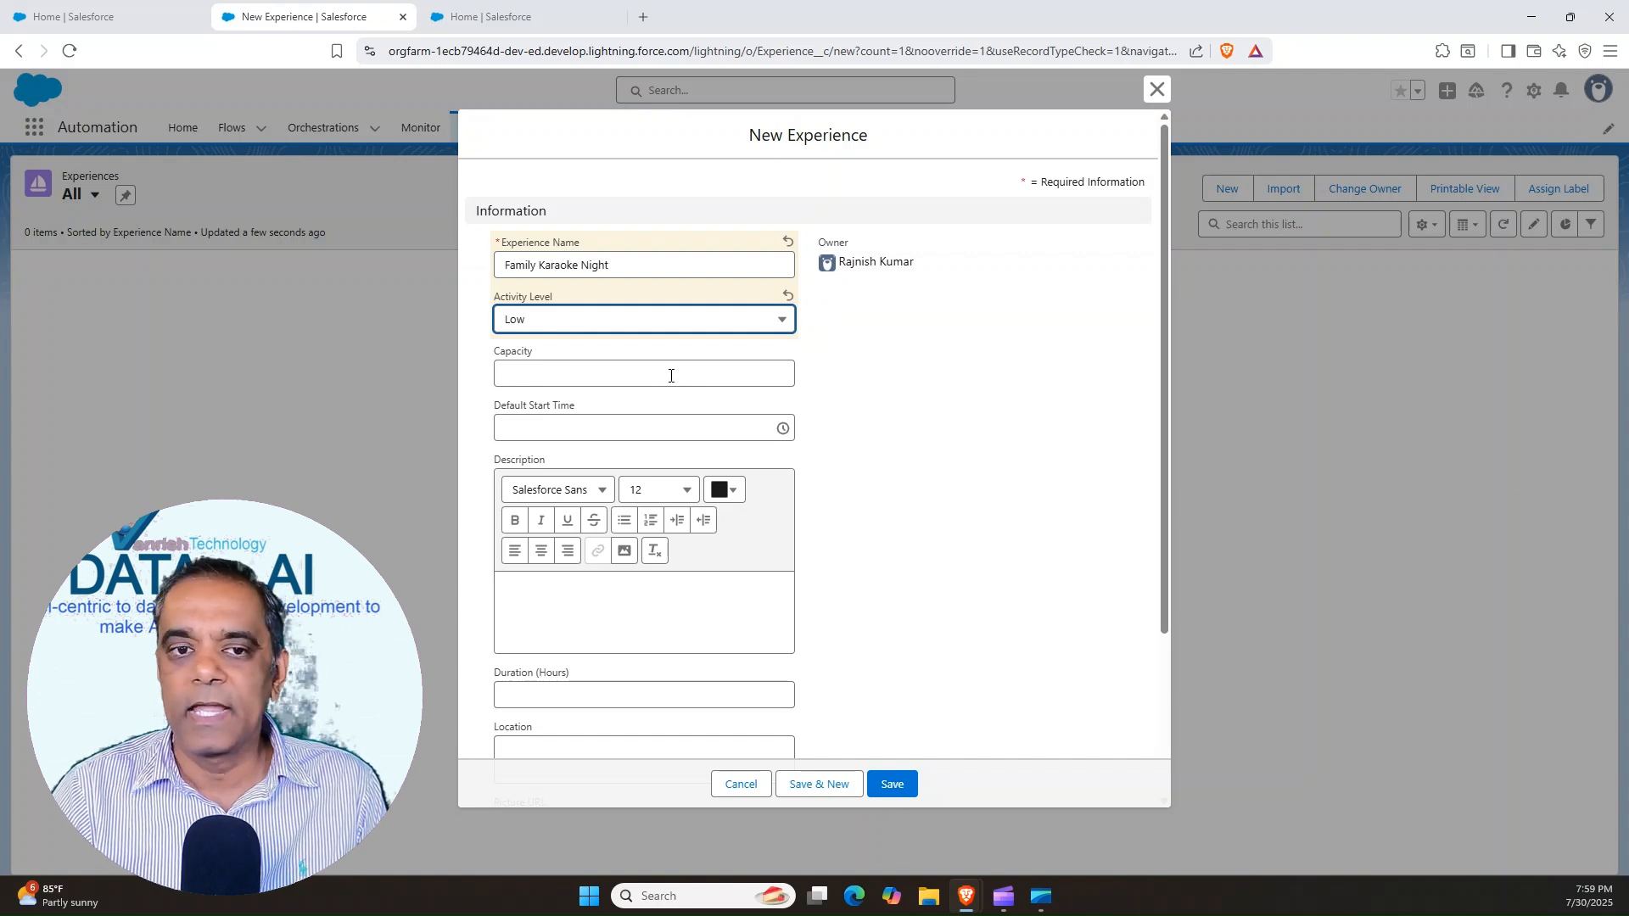
pyautogui.click(593, 374)
pyautogui.write('50')
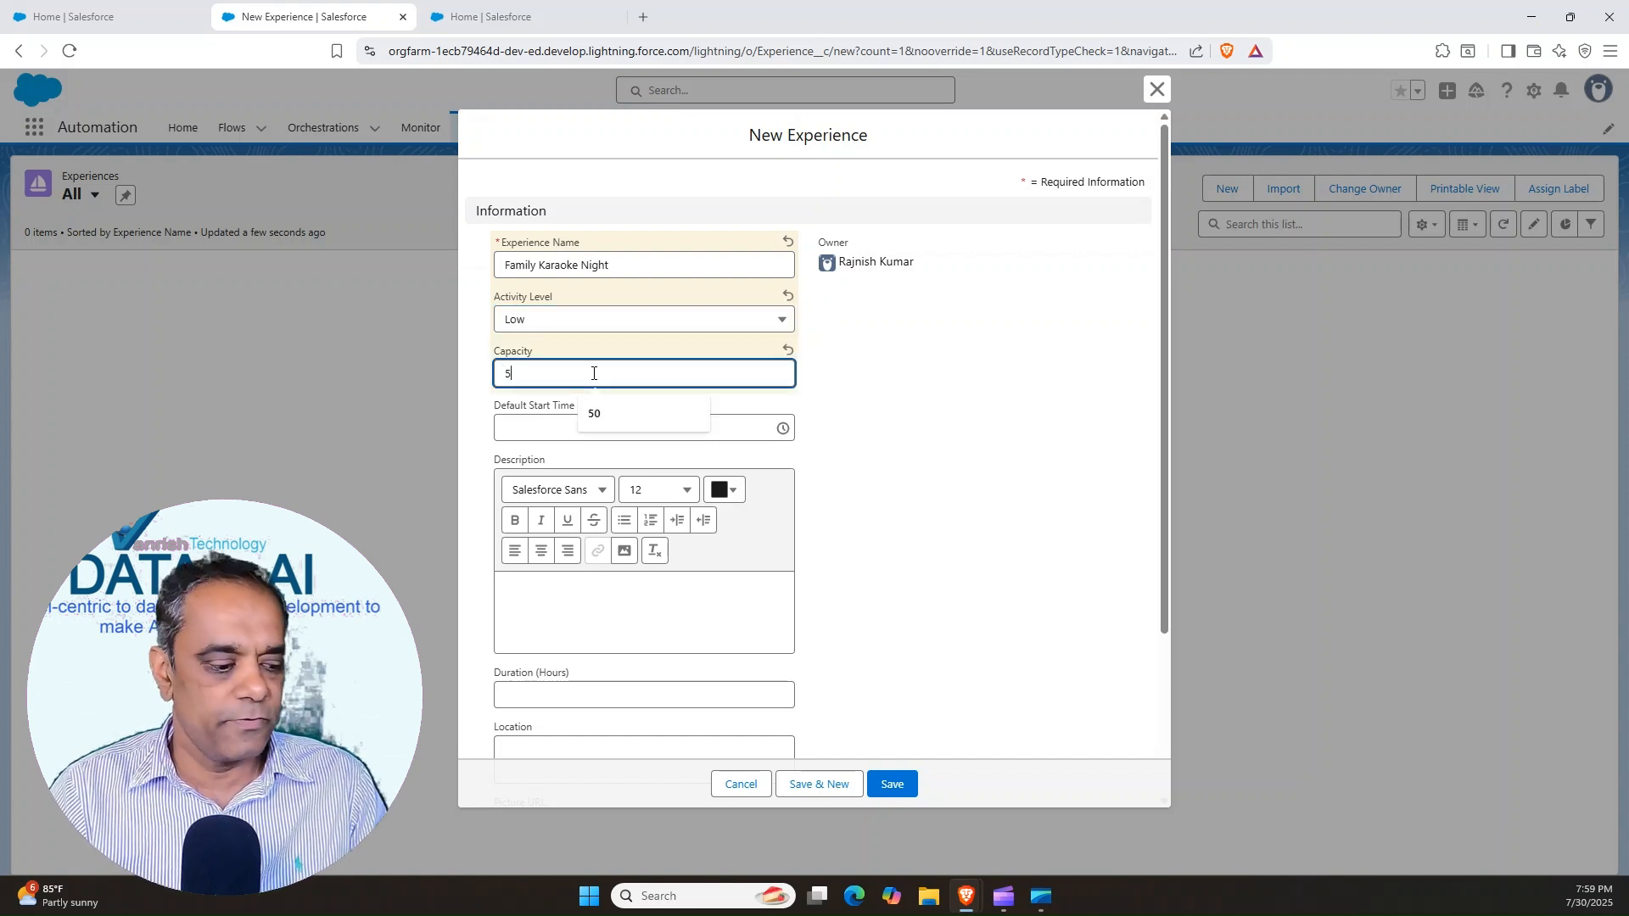
# Set the default start time of Family Karaoke Night to 6:00 AM
pyautogui.click(783, 430)
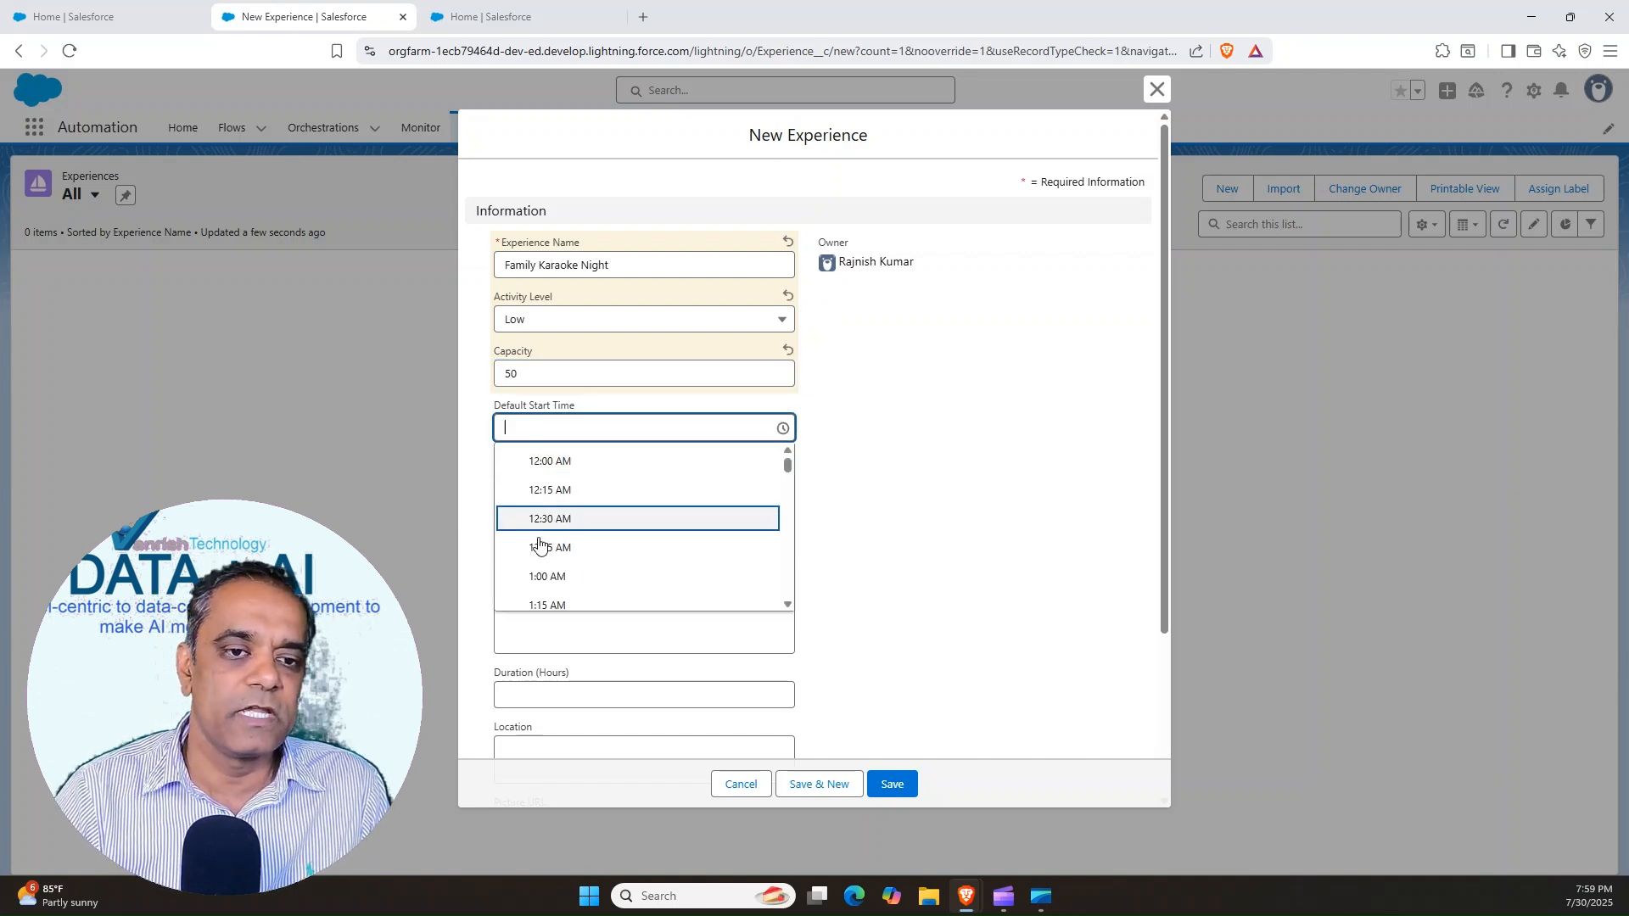
pyautogui.scroll(-2, 673, 567)
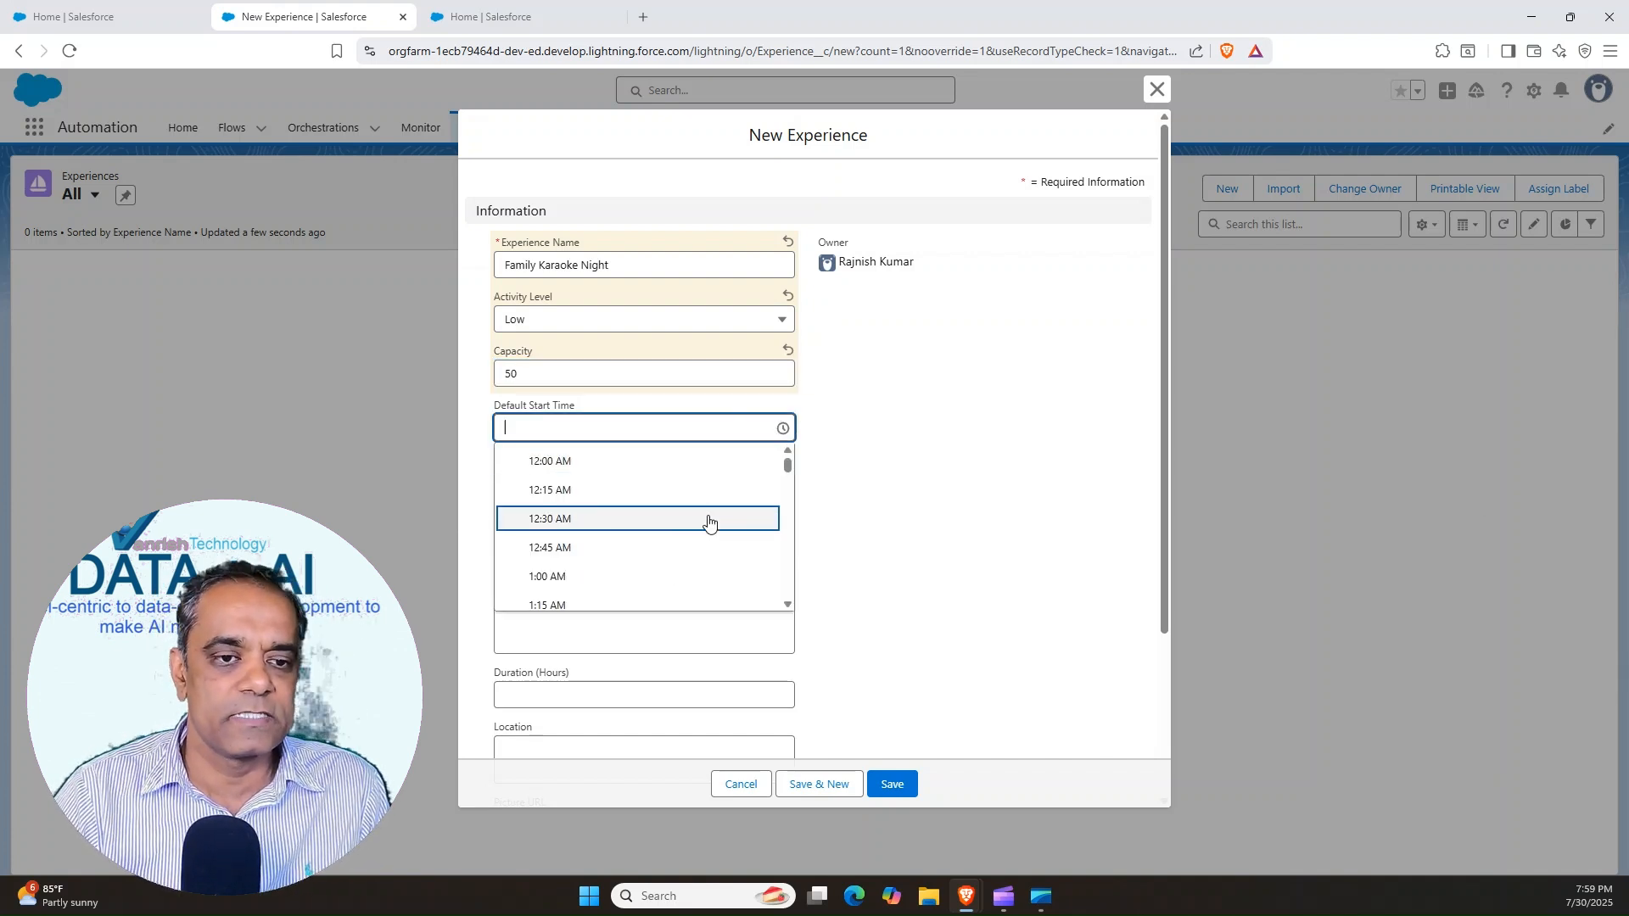
pyautogui.click(787, 477)
pyautogui.moveTo(787, 476); pyautogui.dragTo(788, 501)
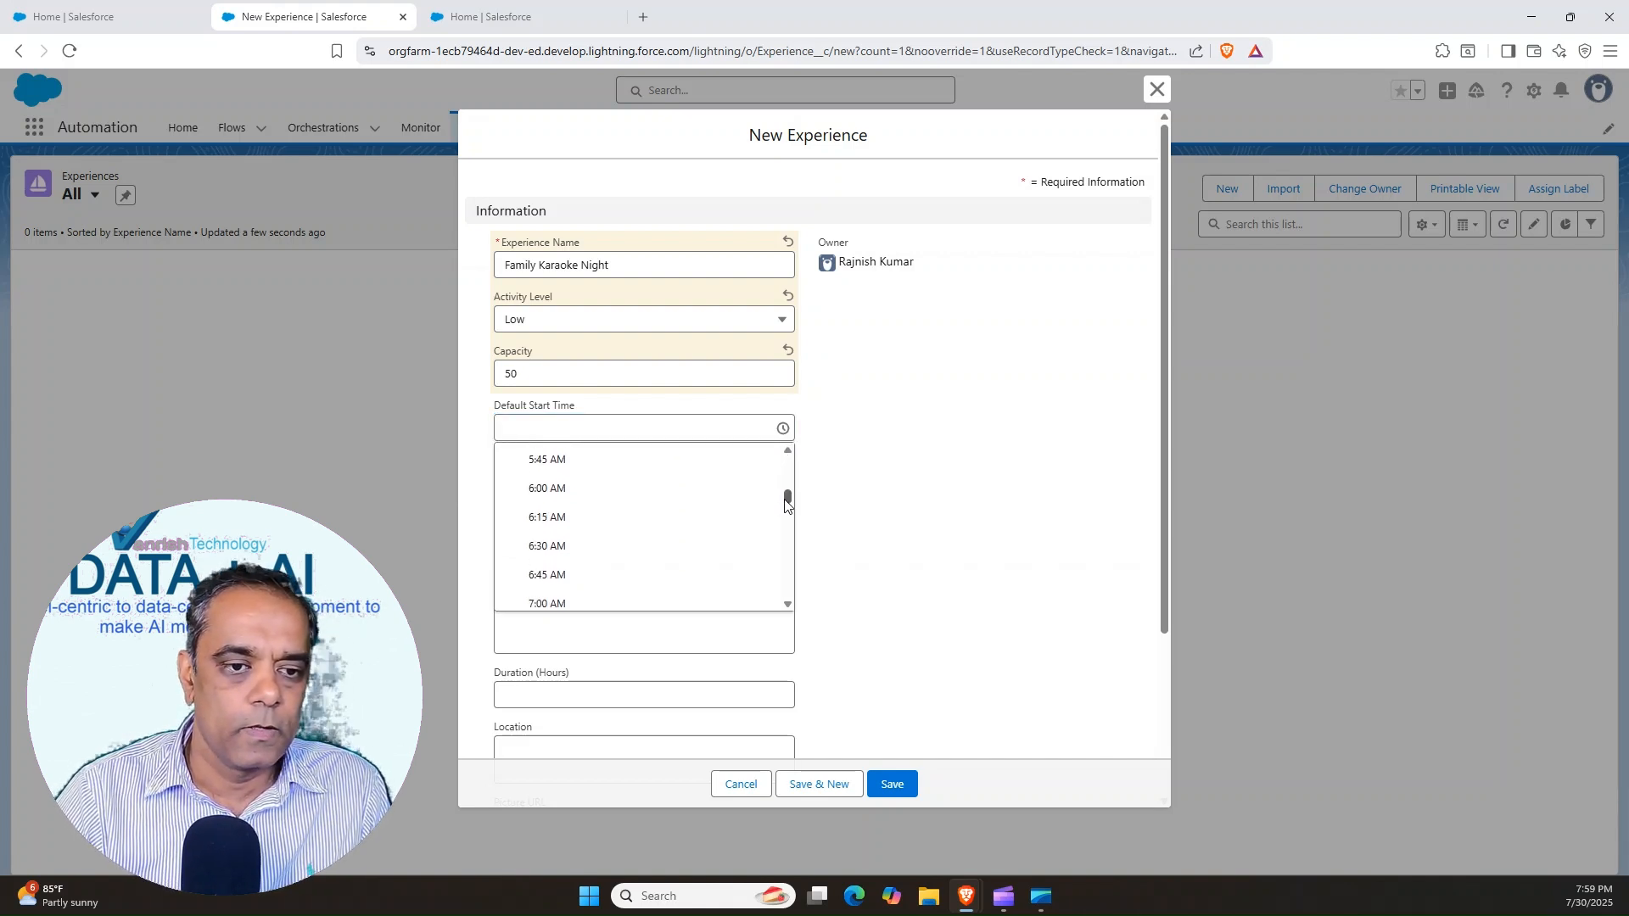
pyautogui.click(547, 488)
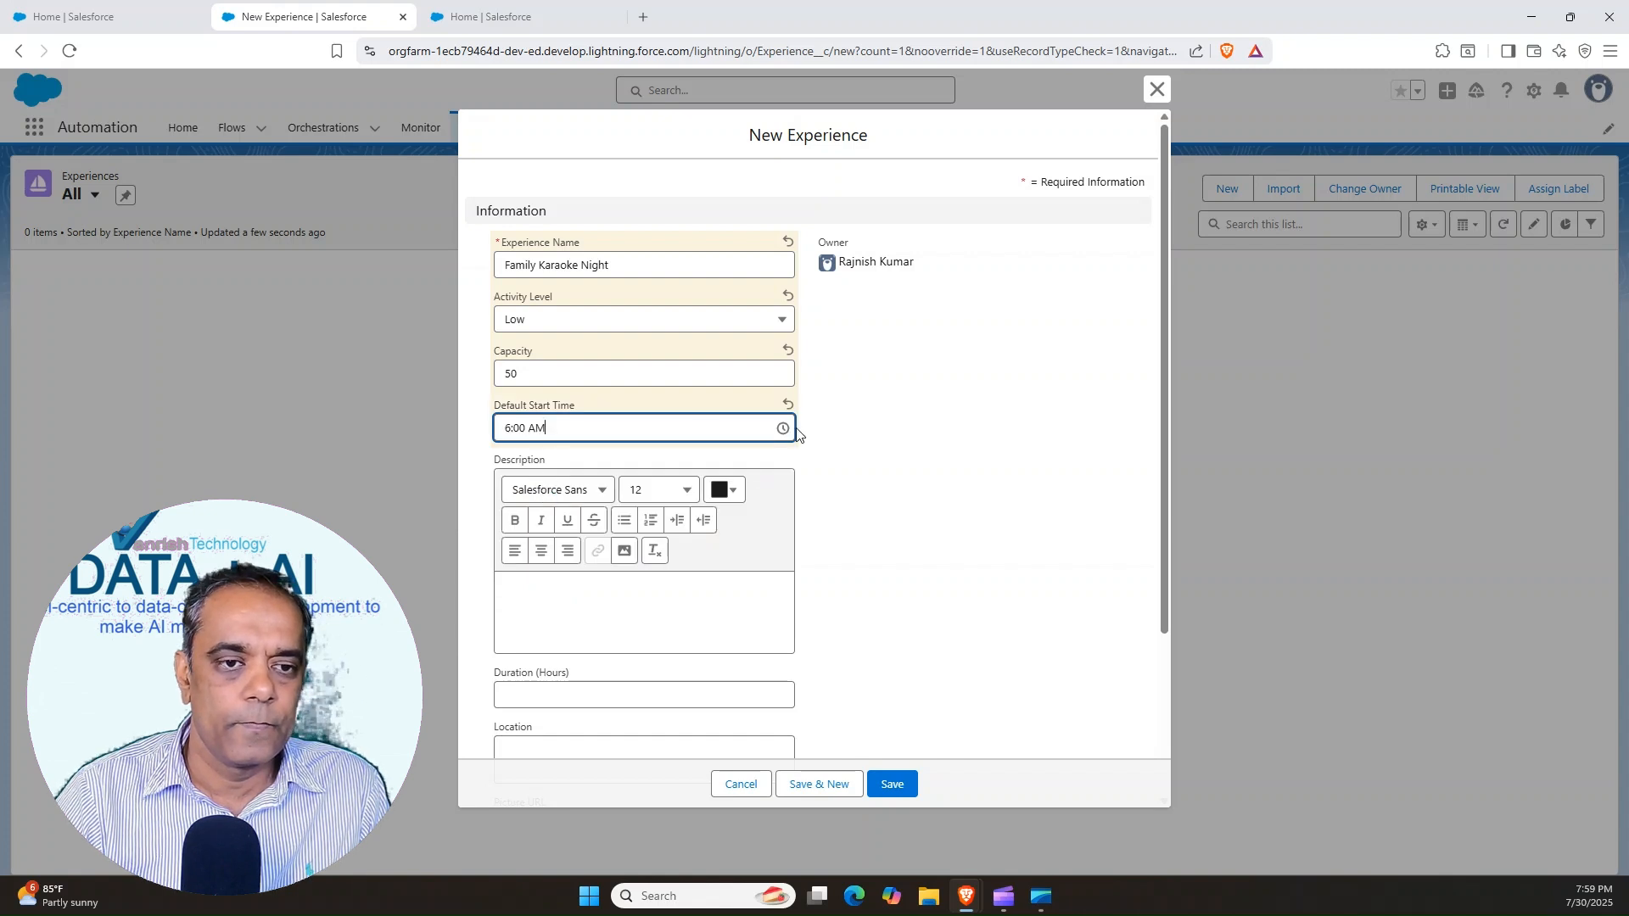
# Set the default start time of Family Karaoke Night to 6:00 PM
pyautogui.click(782, 428)
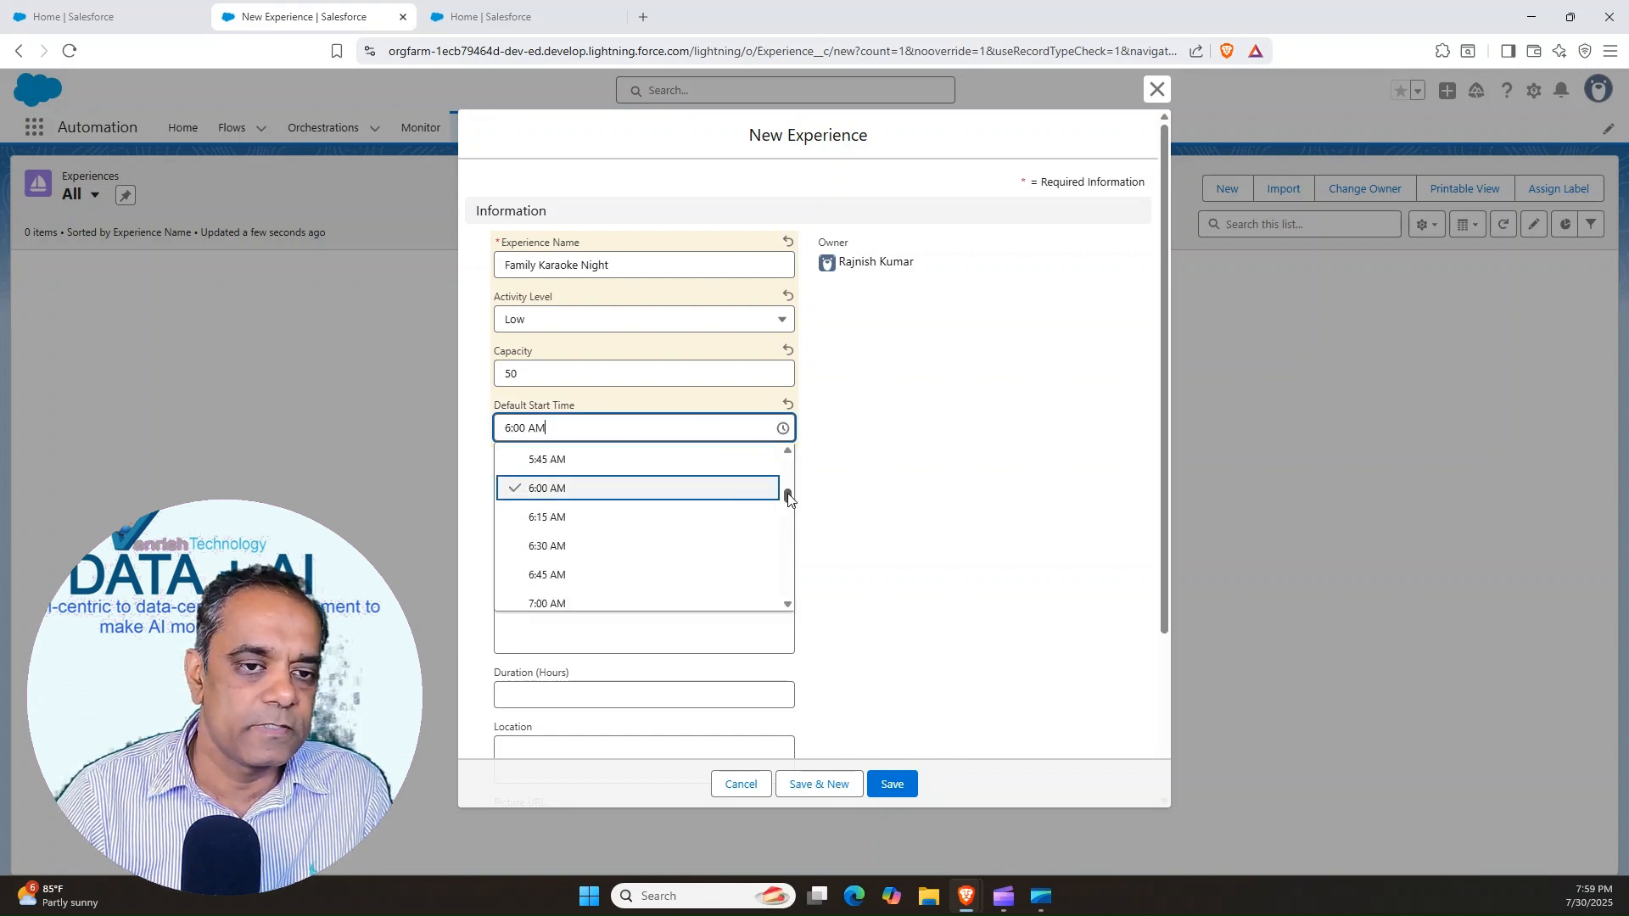
pyautogui.moveTo(788, 500); pyautogui.dragTo(781, 565)
pyautogui.click(546, 471)
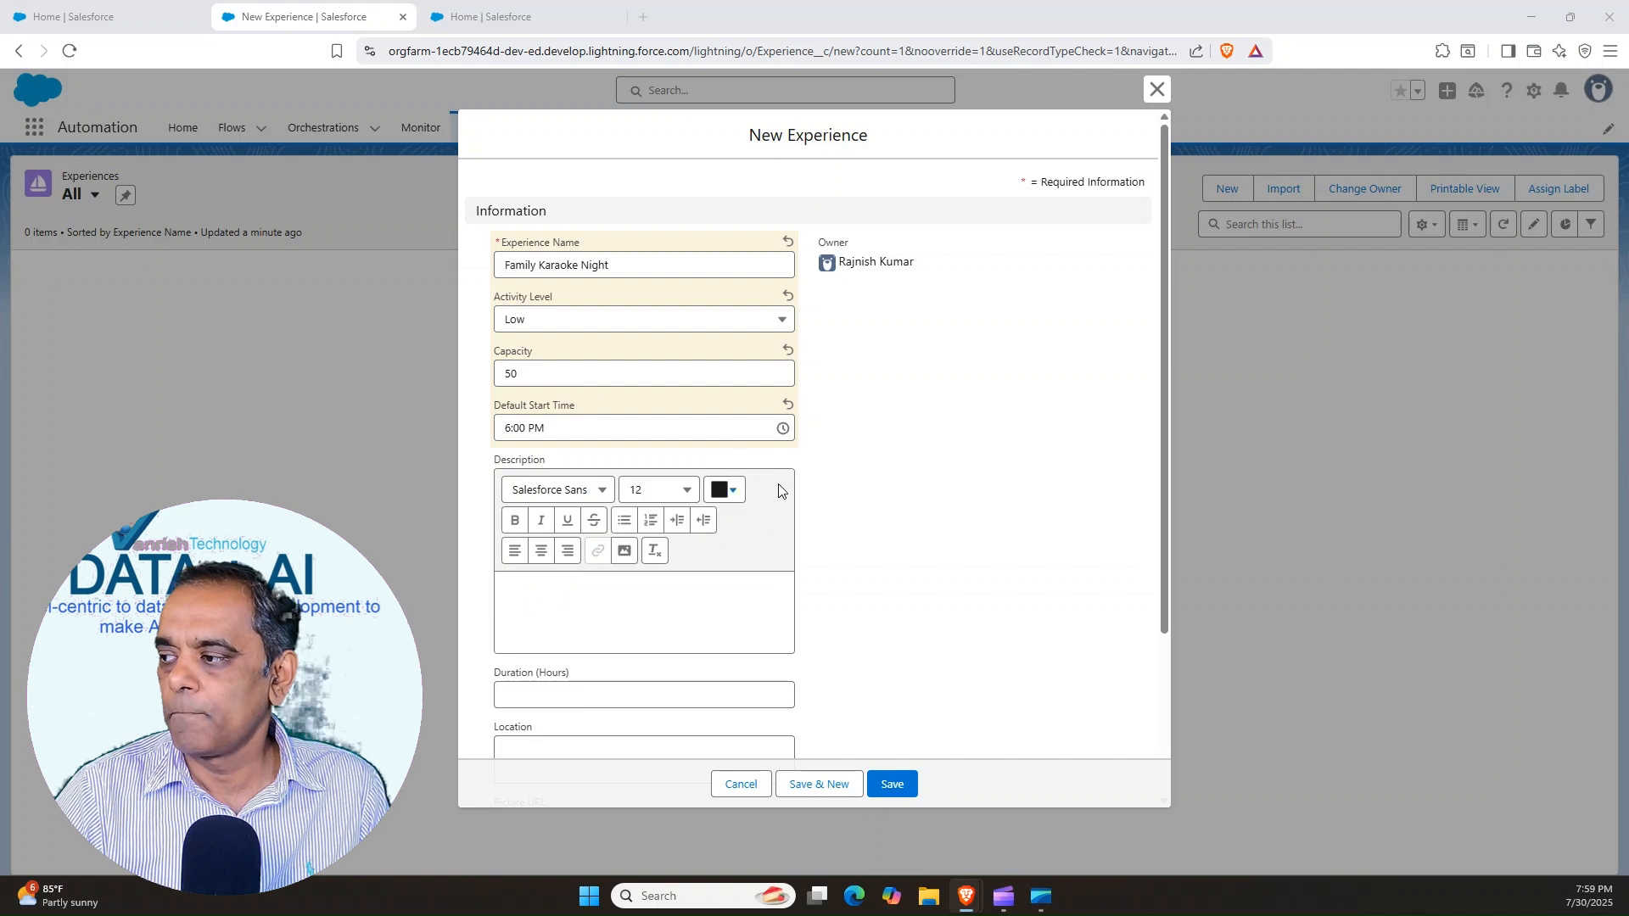
# Add the description beginning "Join us for Family Karaoke Night and sing your heart out" and set the duration to 2 hours
pyautogui.click(571, 603)
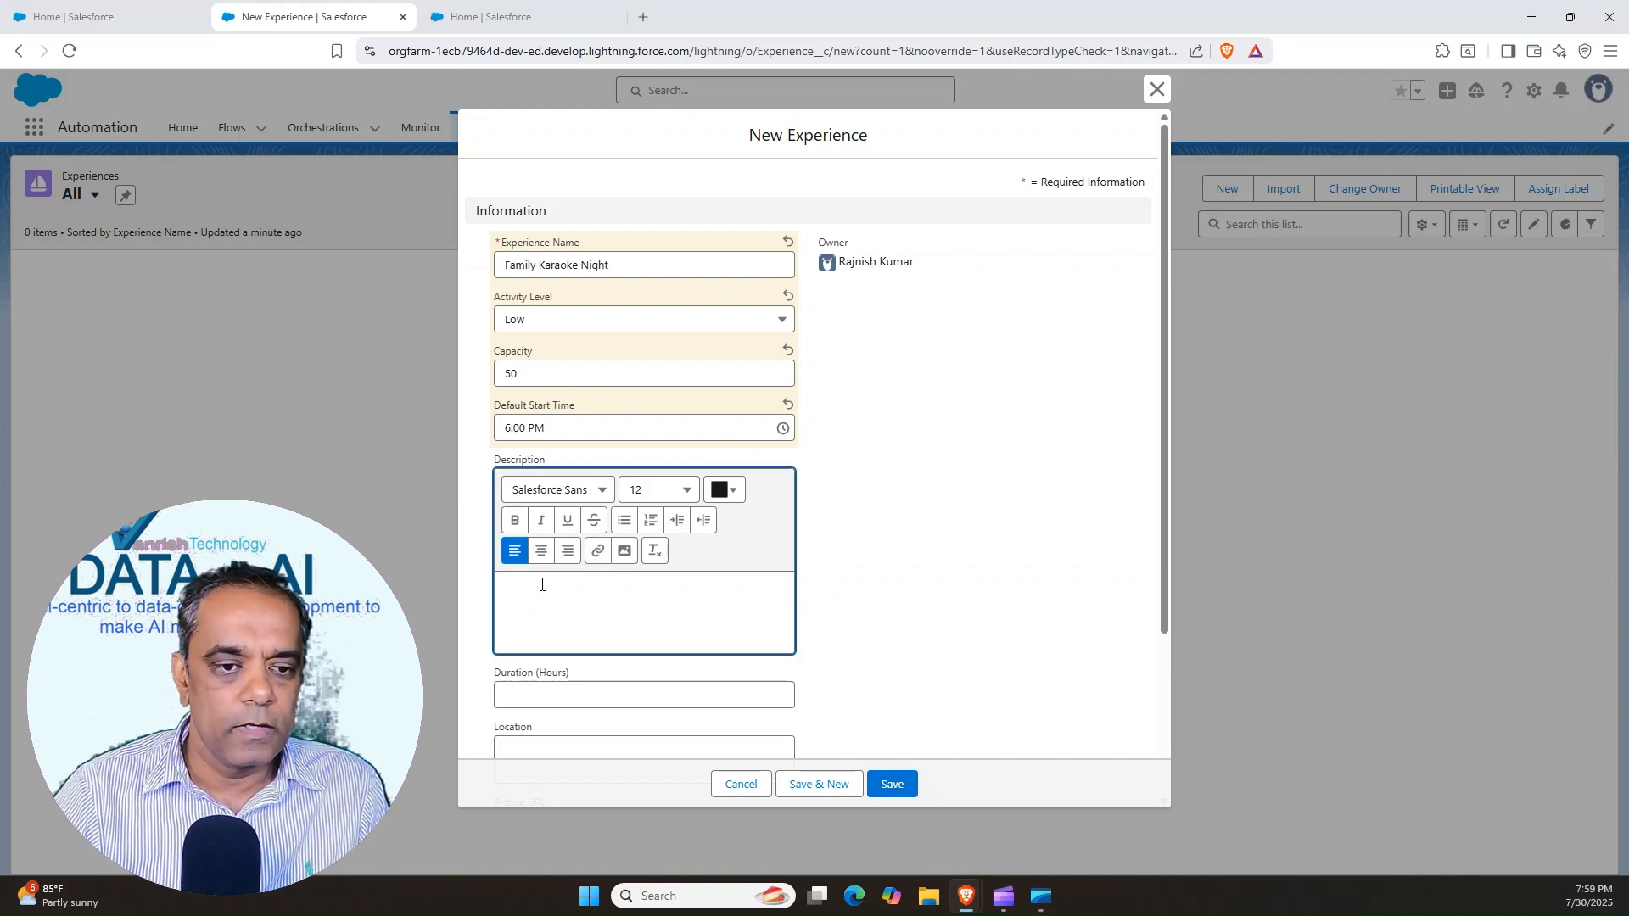
pyautogui.write("Join us for Family Karaoke Night and sing your heart out with your loved ones! It's a fun-filled evening where you can showcase your talent, laugh together, and create unforgettable memories.")
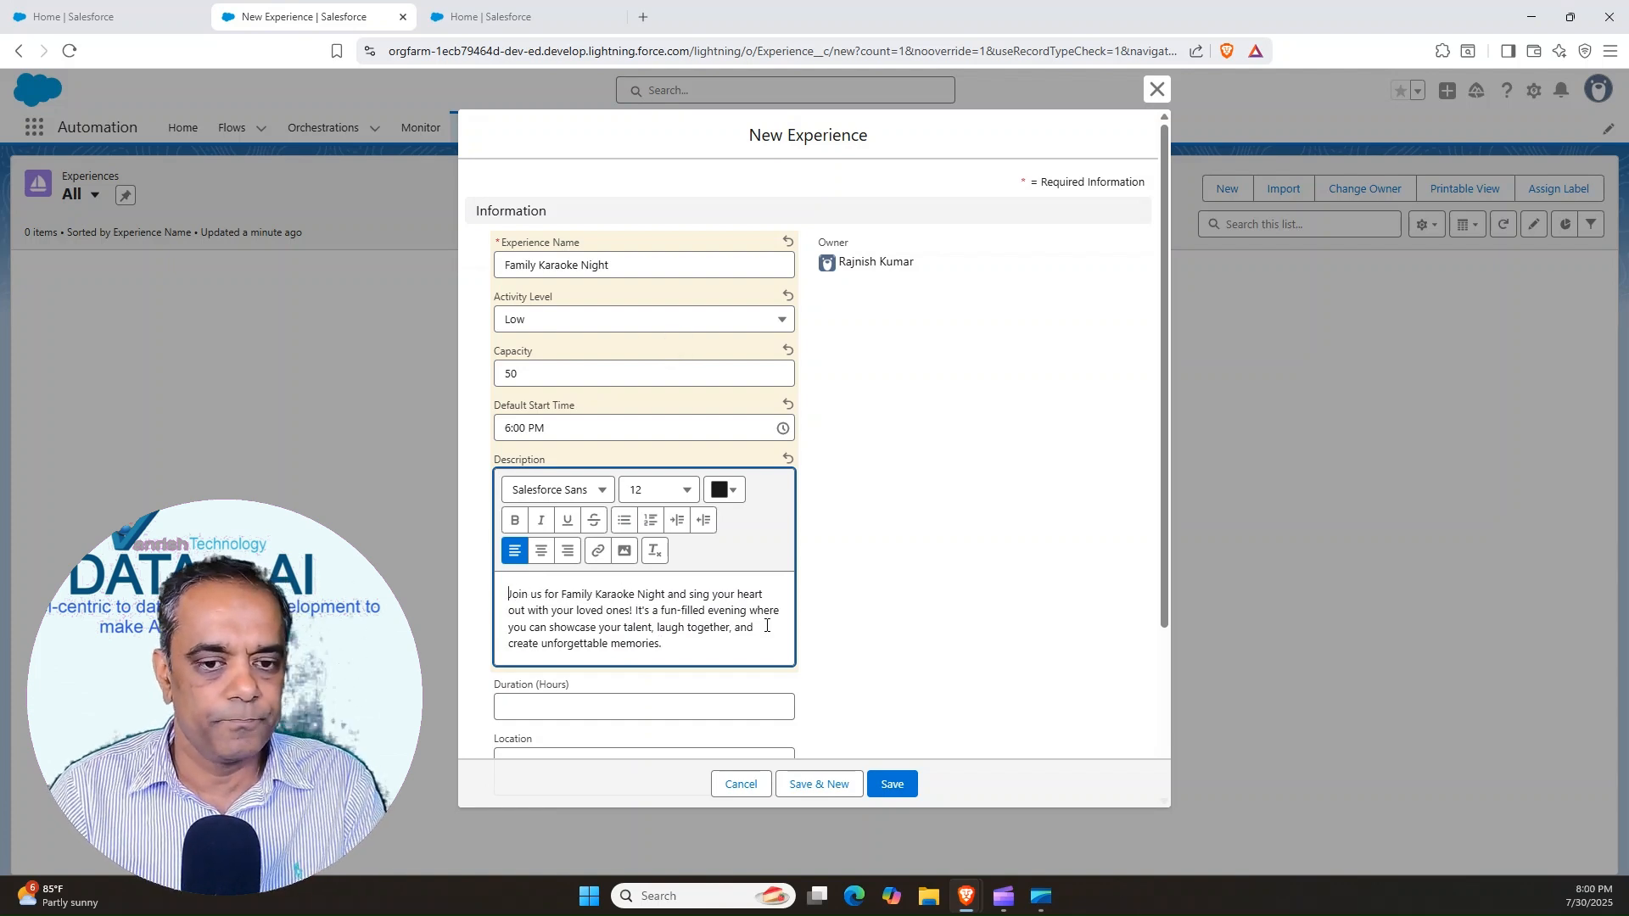
pyautogui.moveTo(1163, 462); pyautogui.dragTo(1149, 585)
pyautogui.click(566, 535)
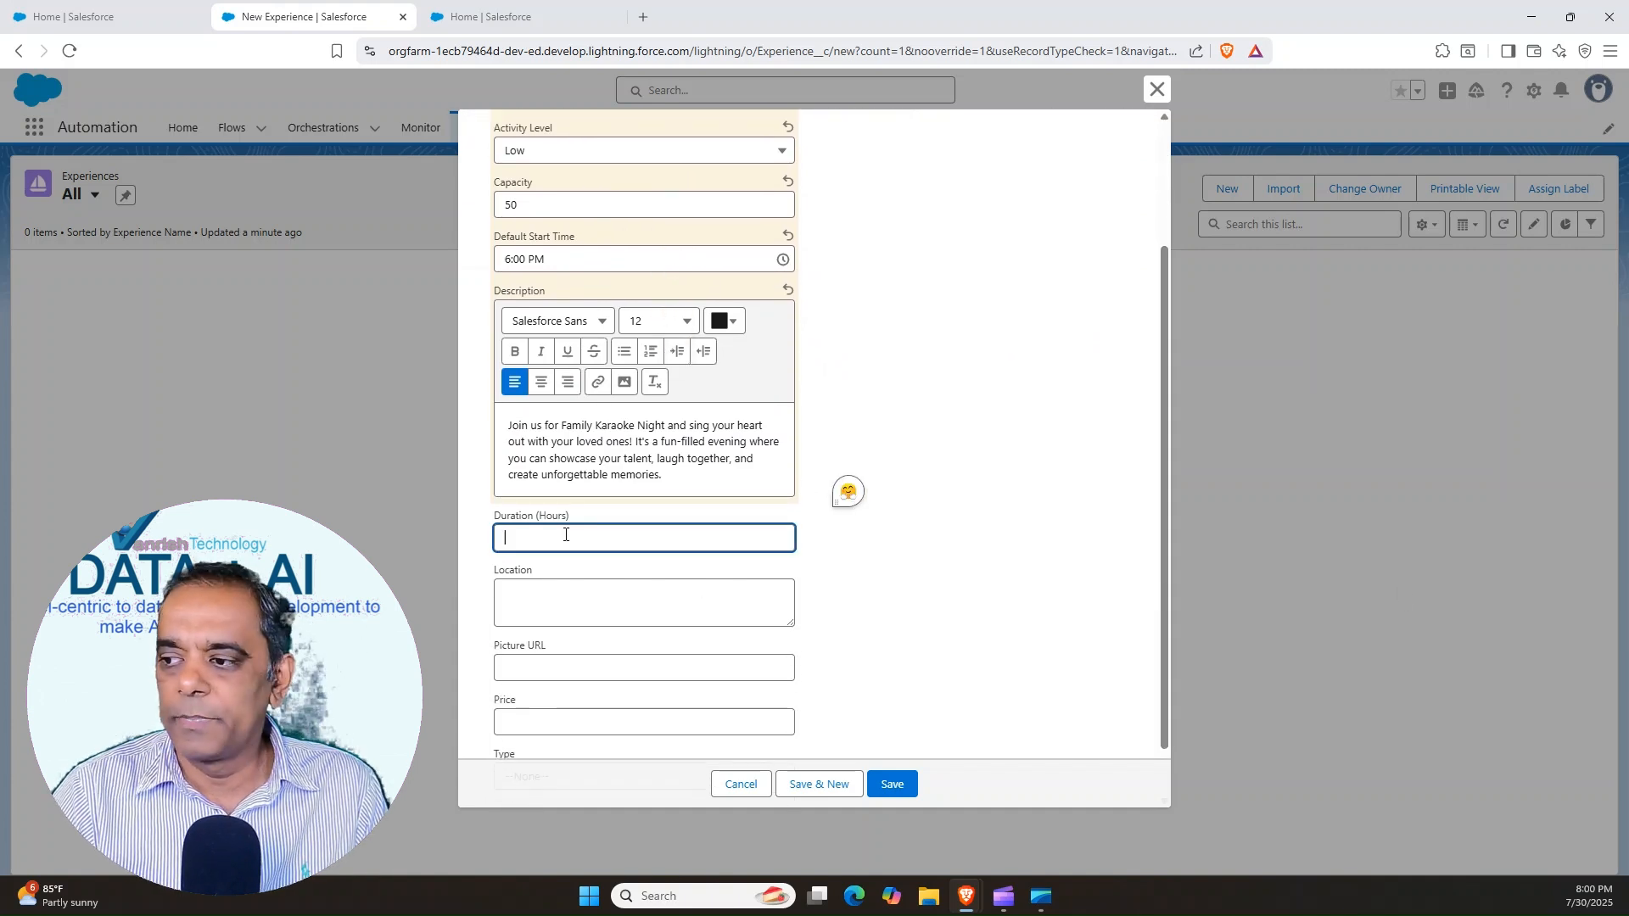
pyautogui.write('2')
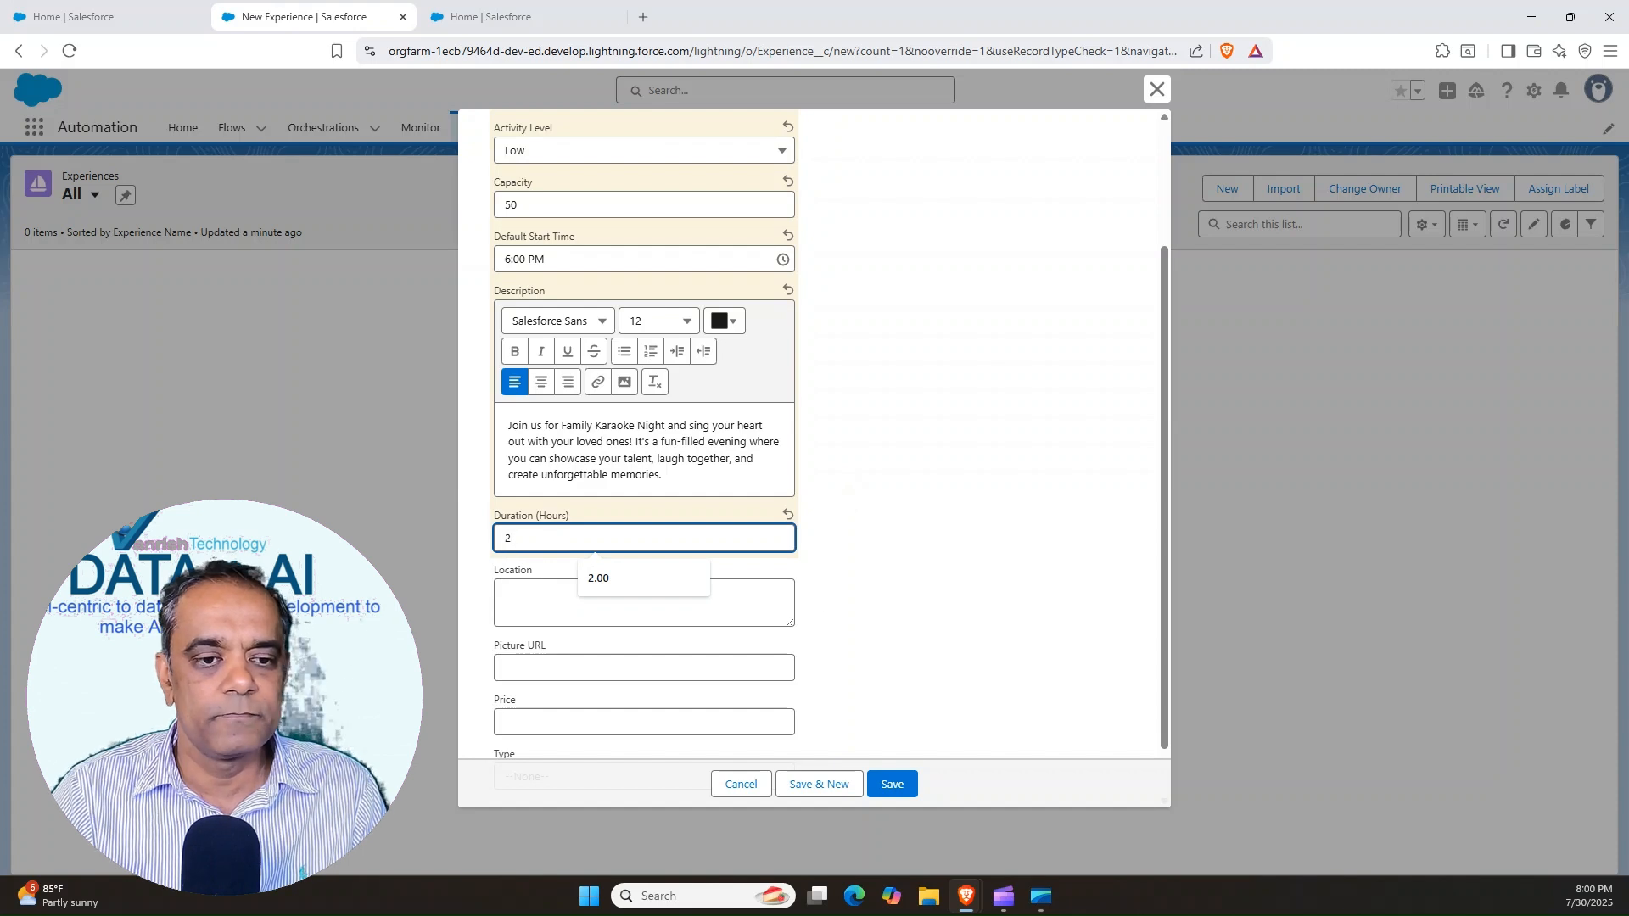
# Set the location to Melody Lounge, review the entries, and save the record while starting another new experience
pyautogui.click(541, 596)
pyautogui.write('Melody Lounge')
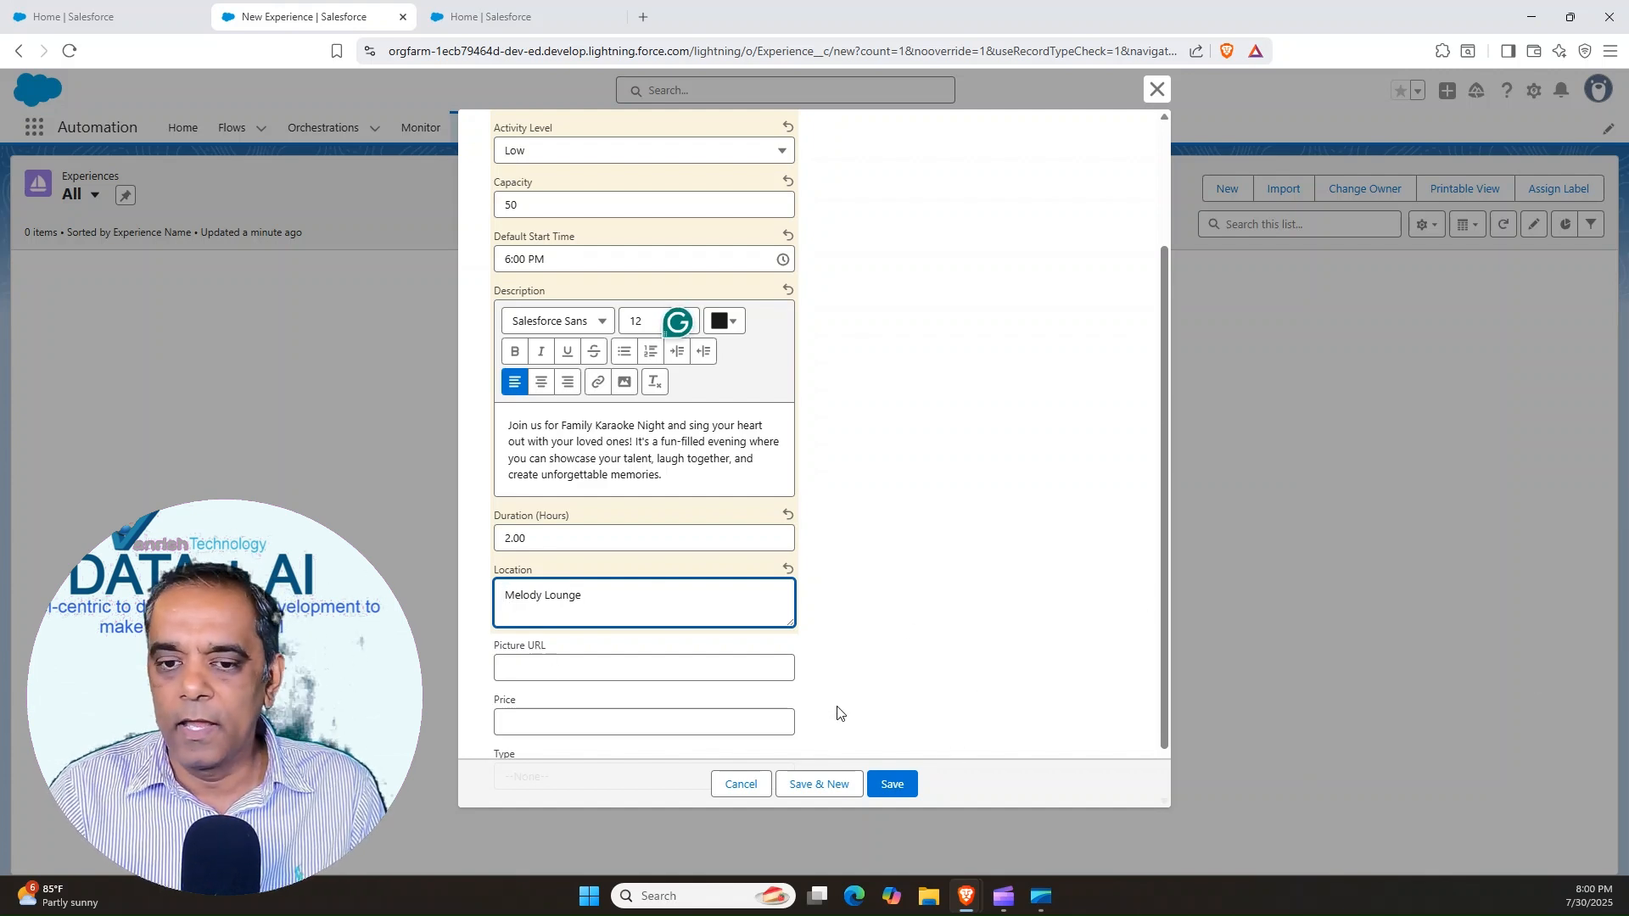
pyautogui.moveTo(1168, 517); pyautogui.dragTo(1158, 604)
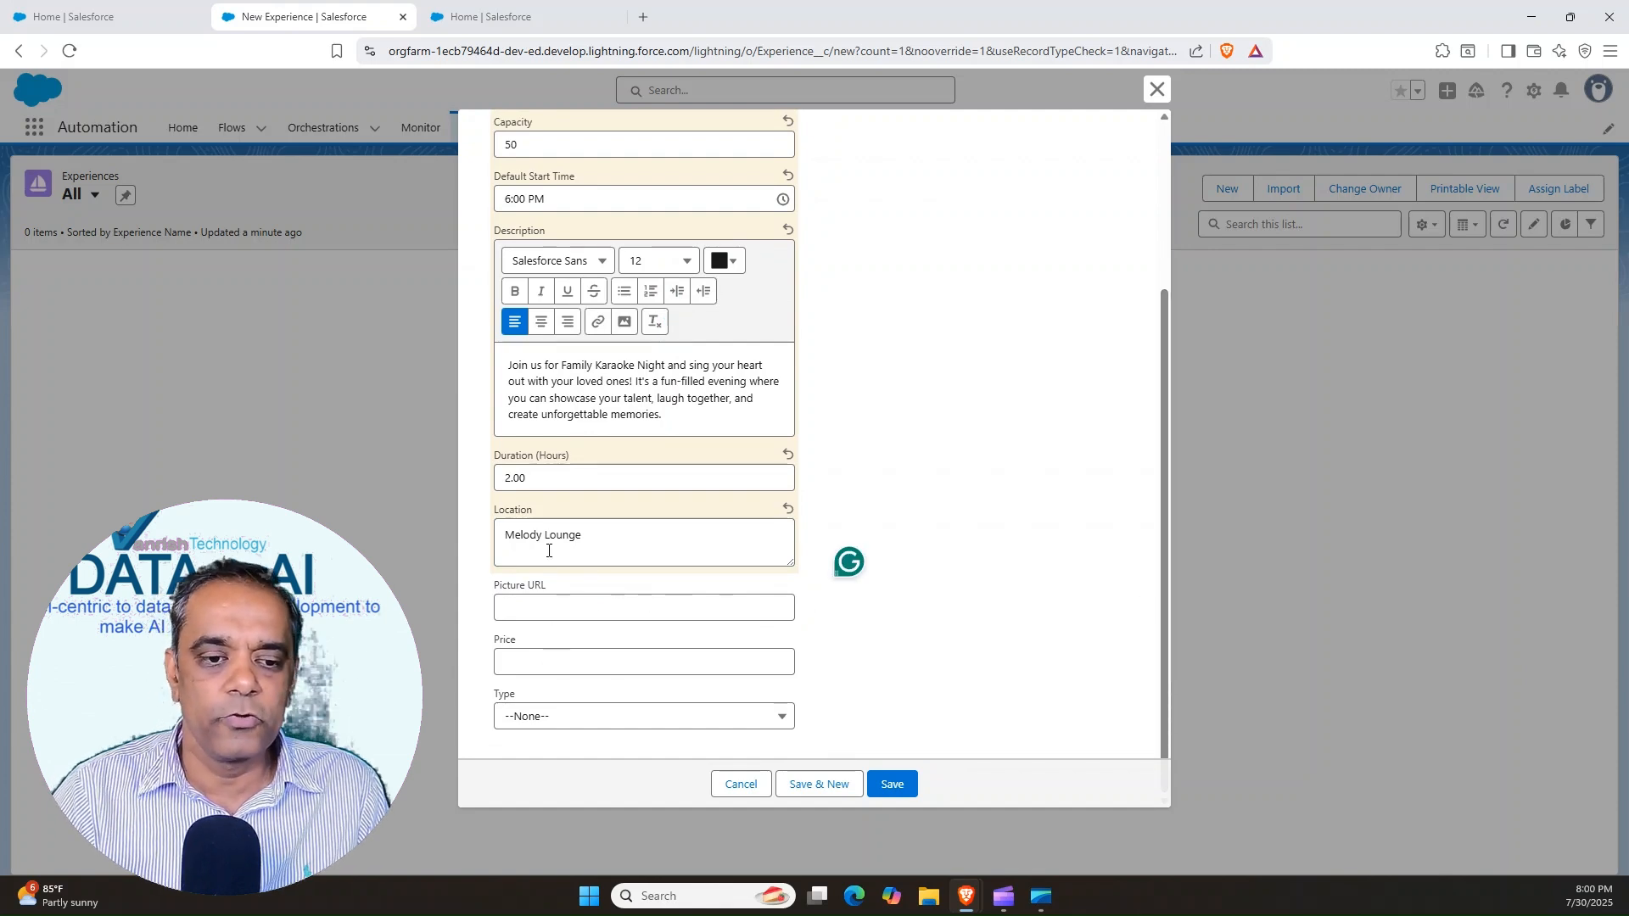
pyautogui.moveTo(1168, 458); pyautogui.dragTo(1159, 304)
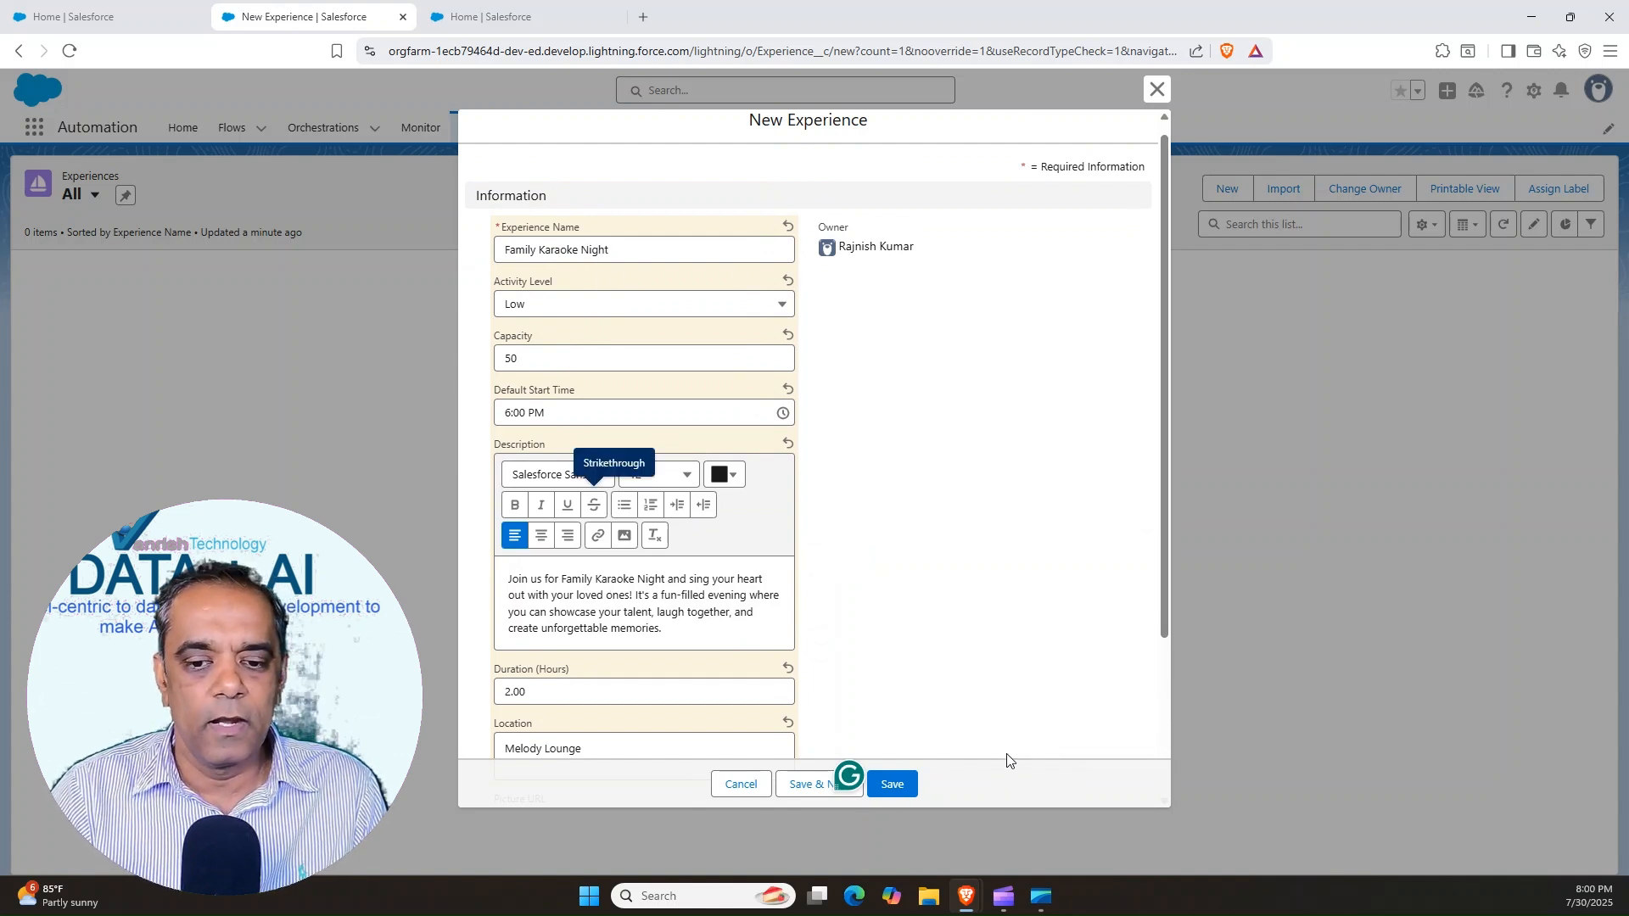
pyautogui.click(812, 785)
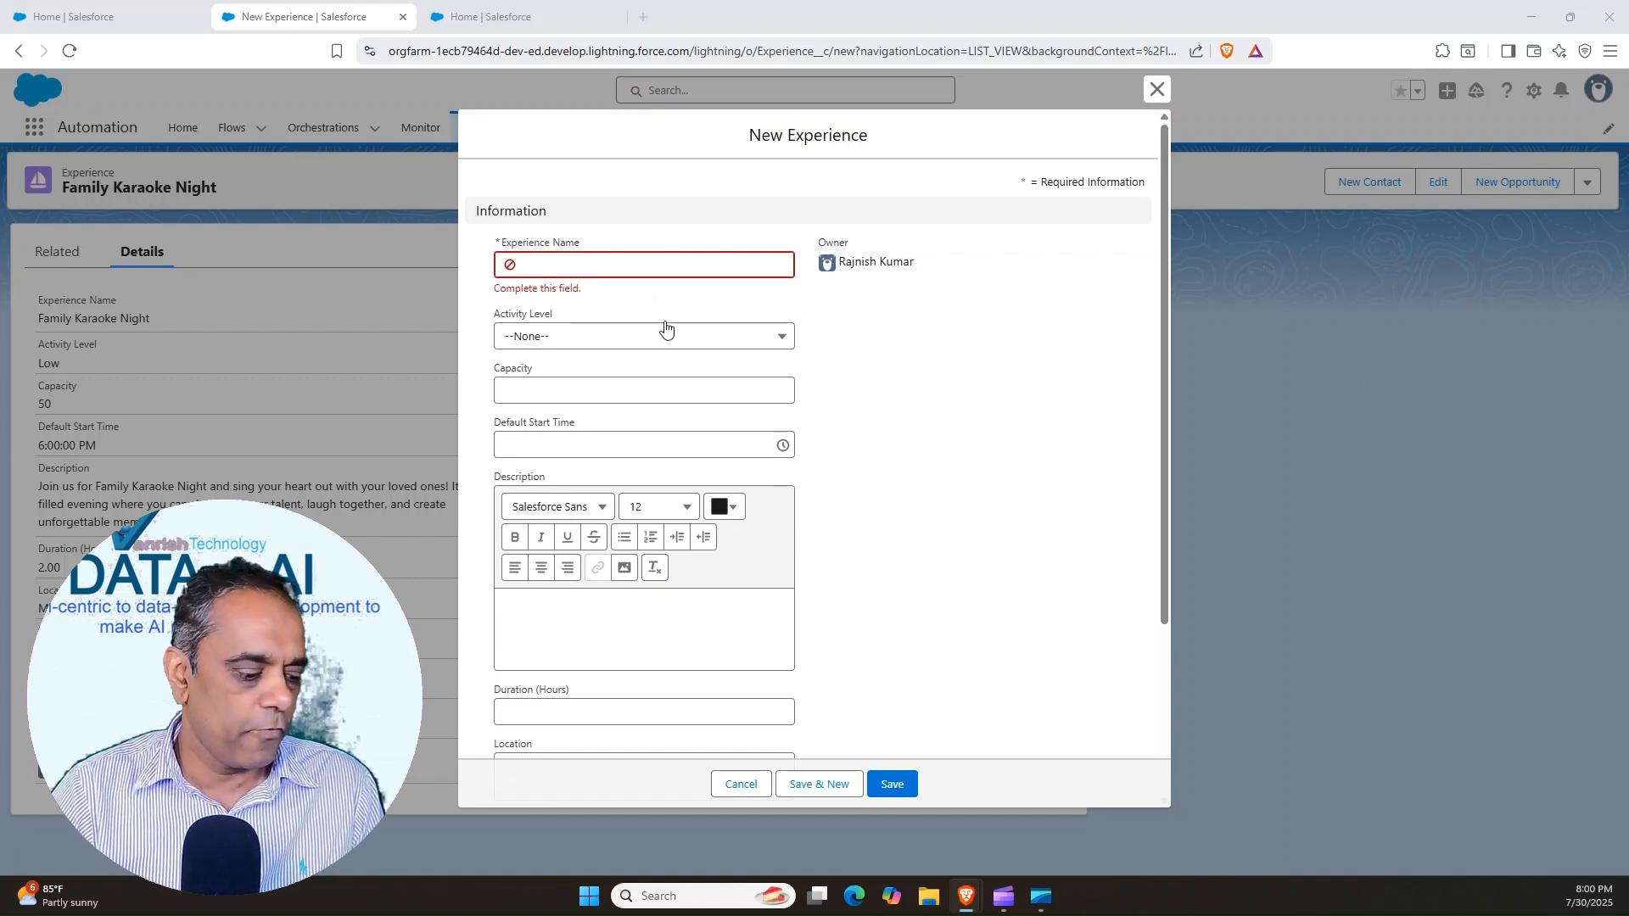
# Fill in the new experience with the name Sunrise Yoga, activity level Medium and capacity 35
pyautogui.click(532, 263)
pyautogui.write('Sunrise Yoga')
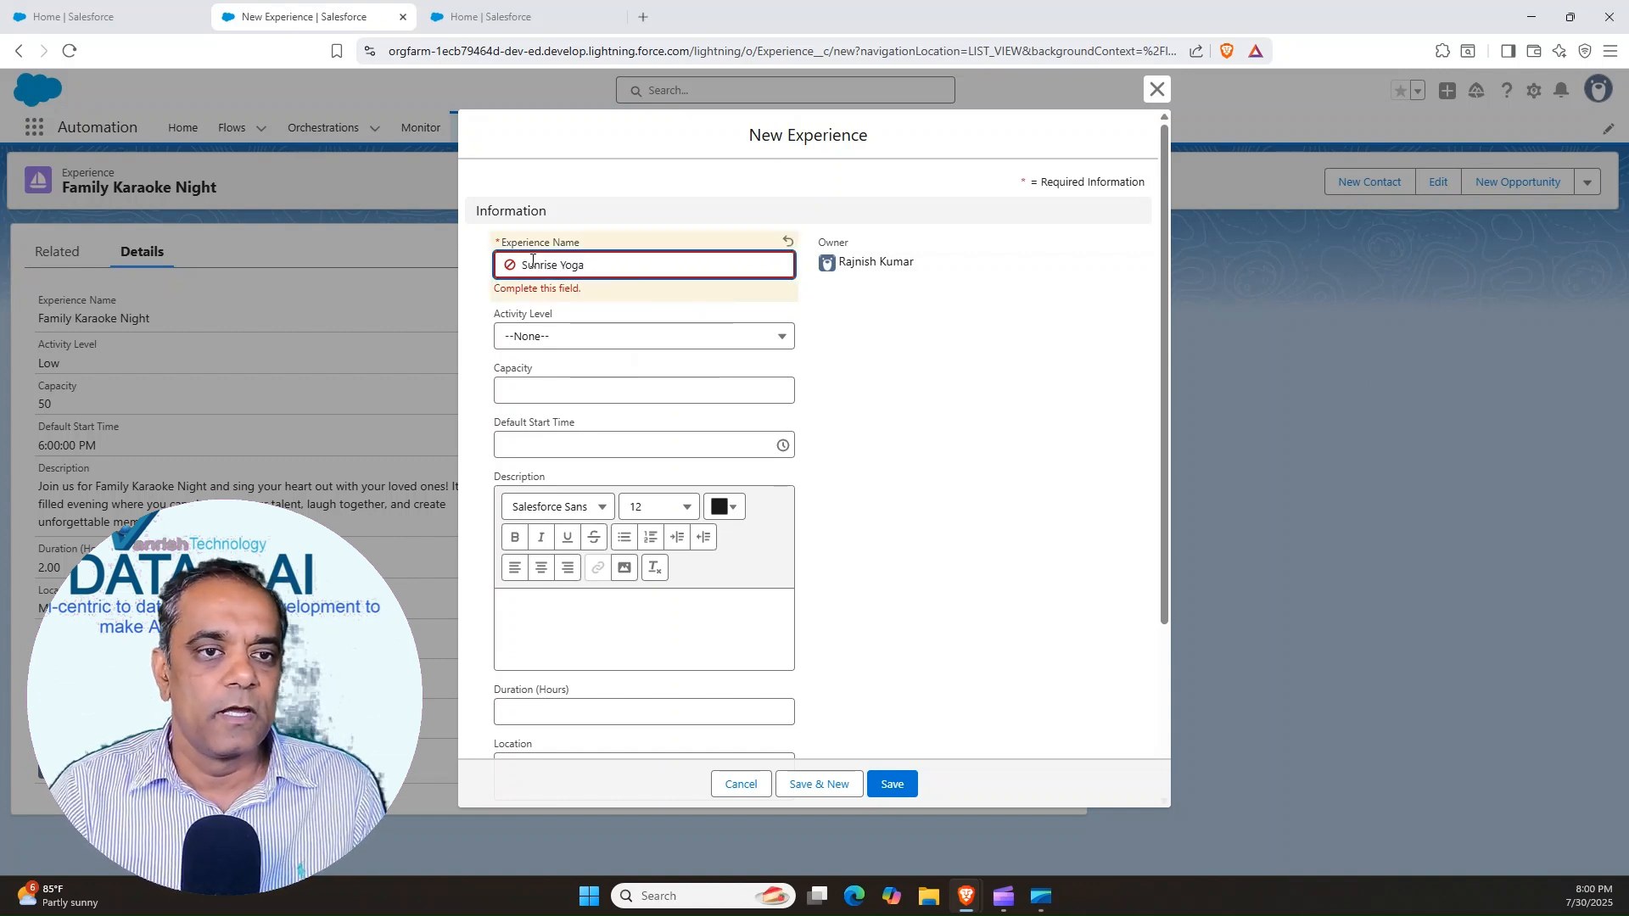
pyautogui.click(567, 339)
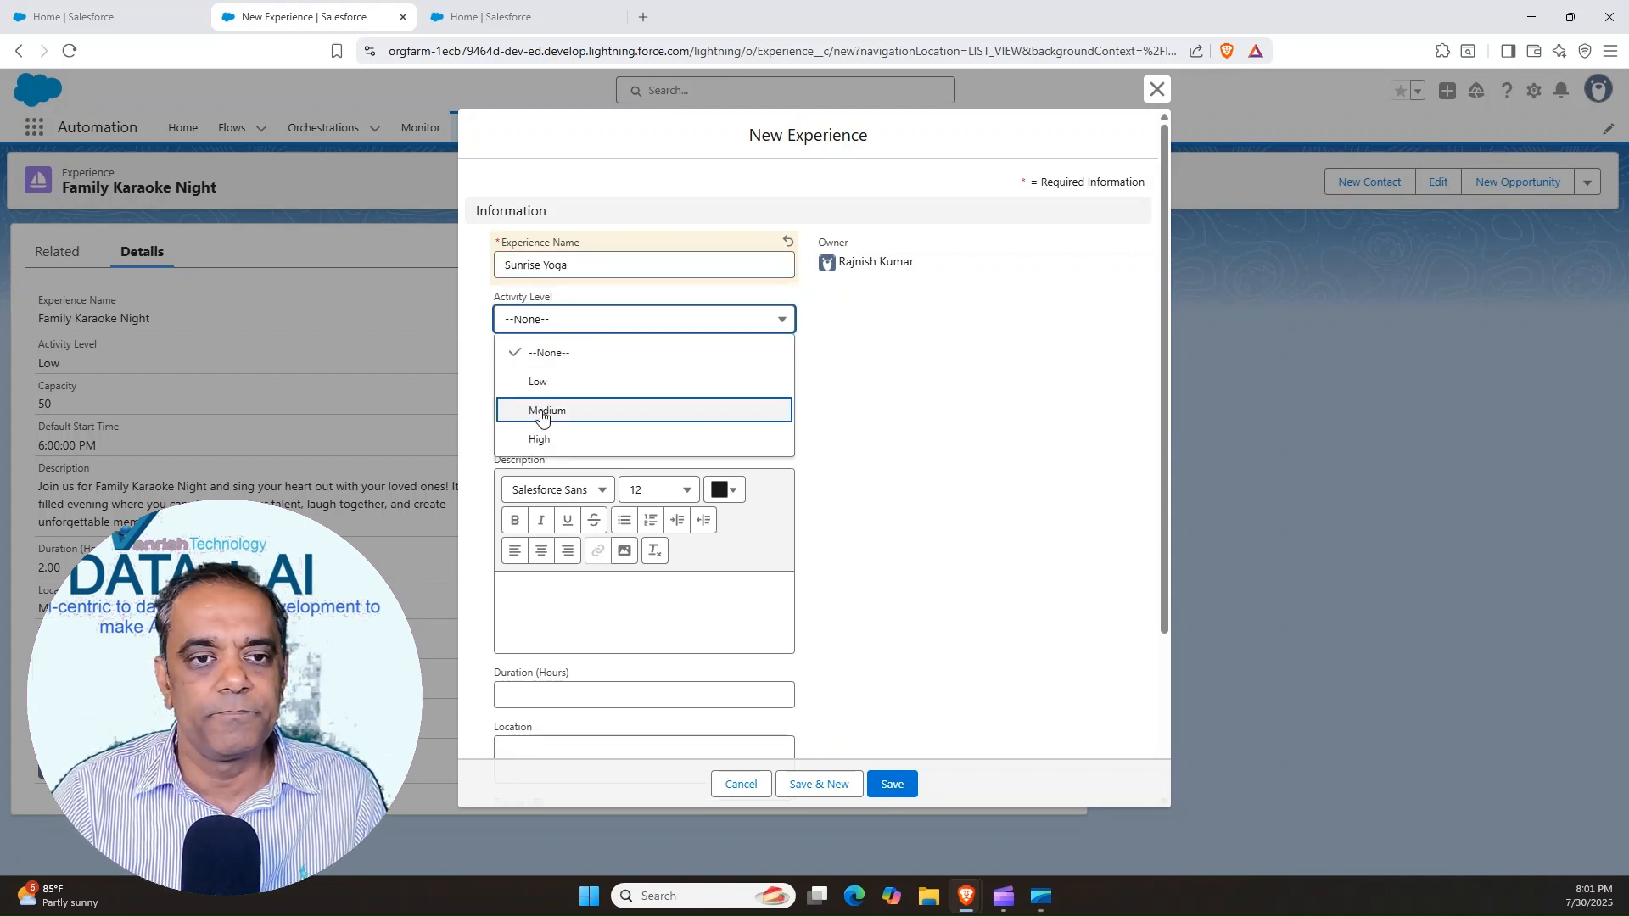
pyautogui.click(541, 410)
pyautogui.click(529, 375)
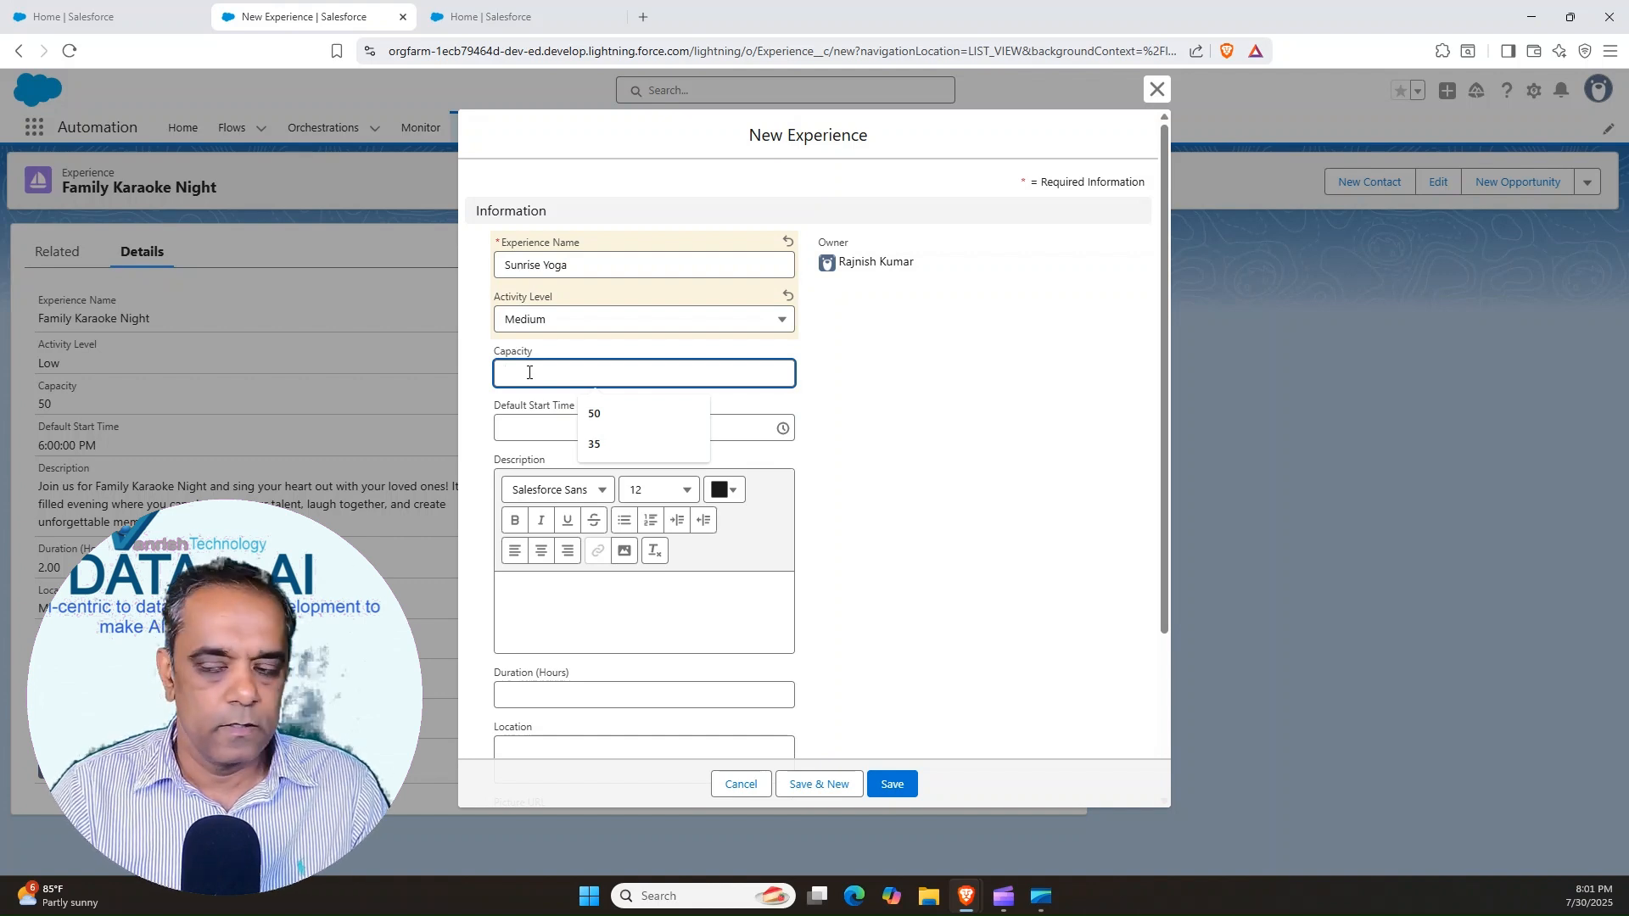
pyautogui.write('3')
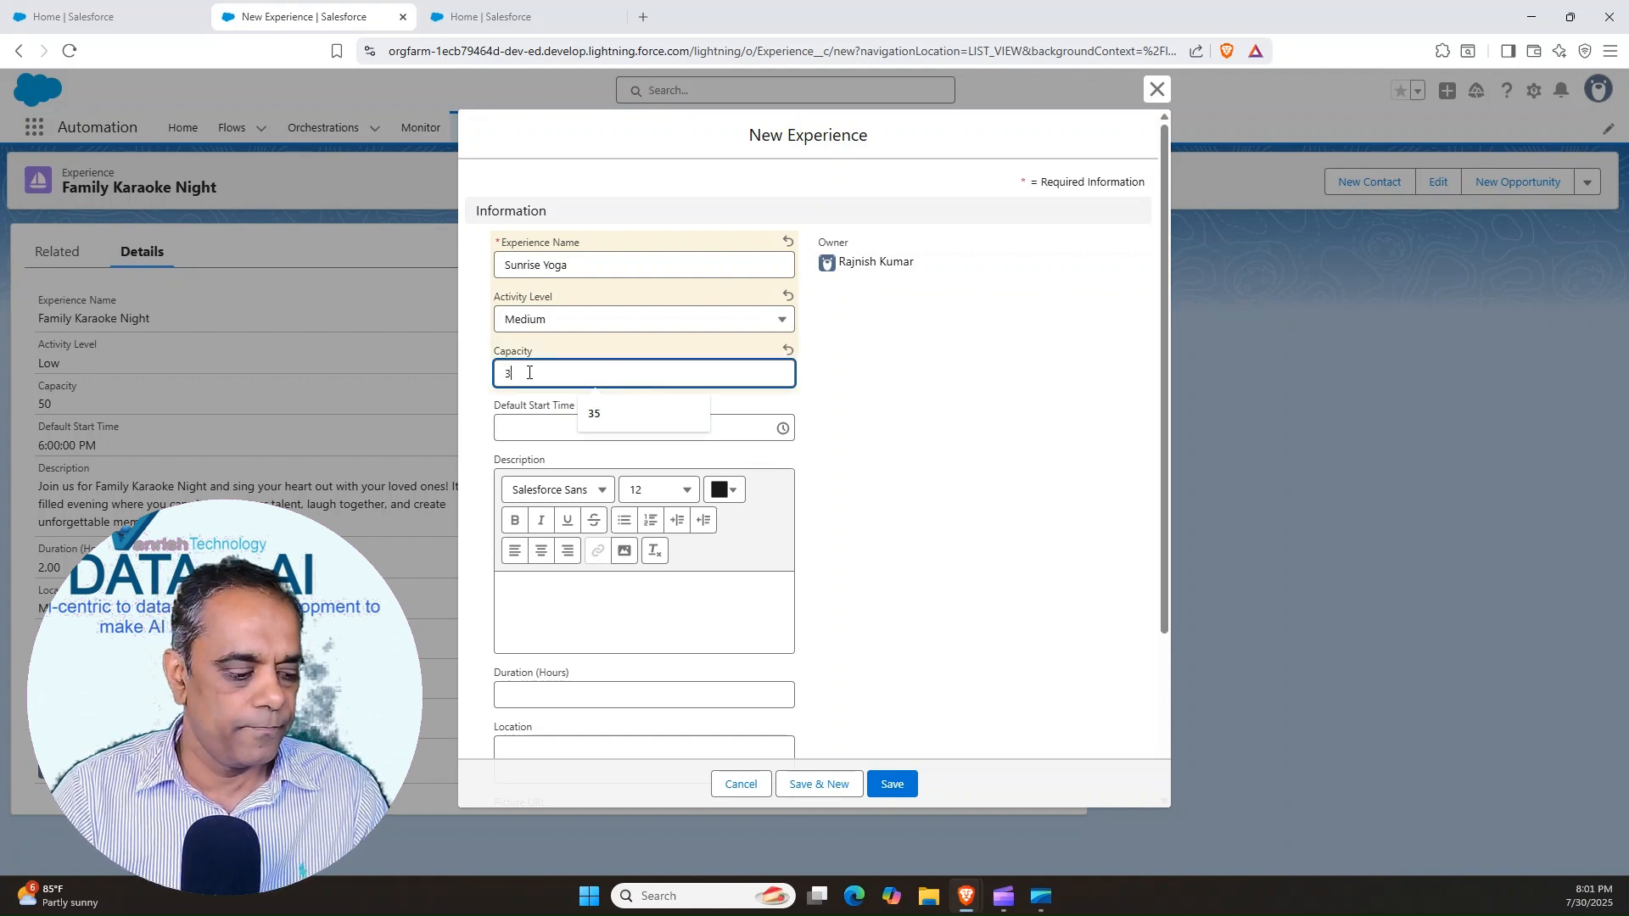
pyautogui.write('5')
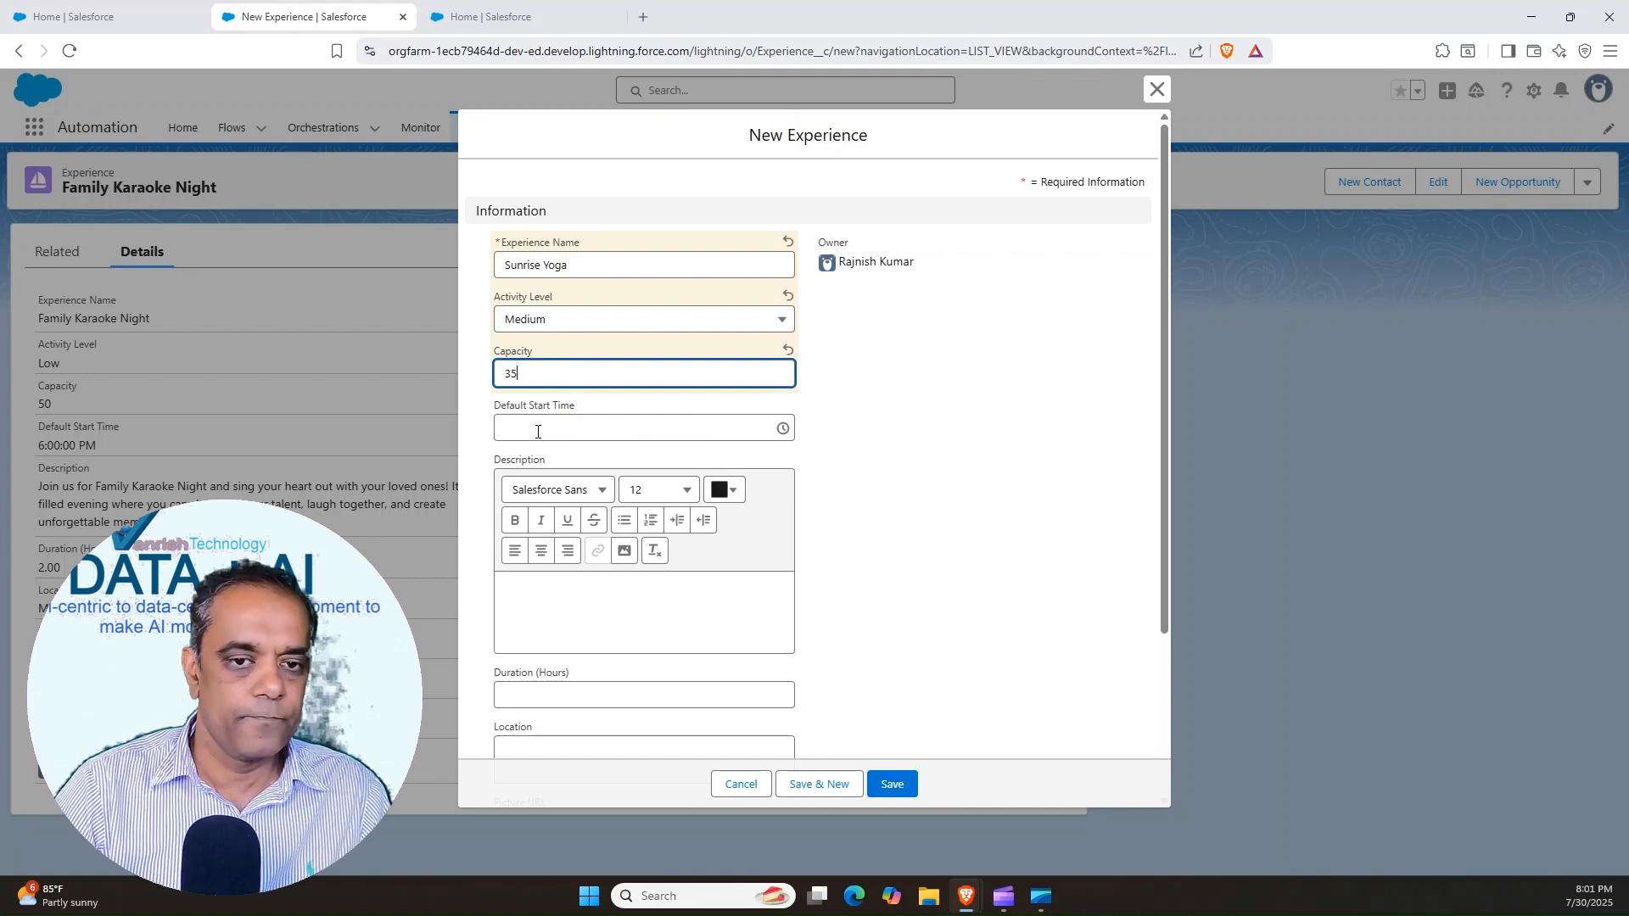
# Set the default start time to 7:00 AM and add the description beginning "Start your day with Sunrise Yoga on the beach"
pyautogui.click(537, 430)
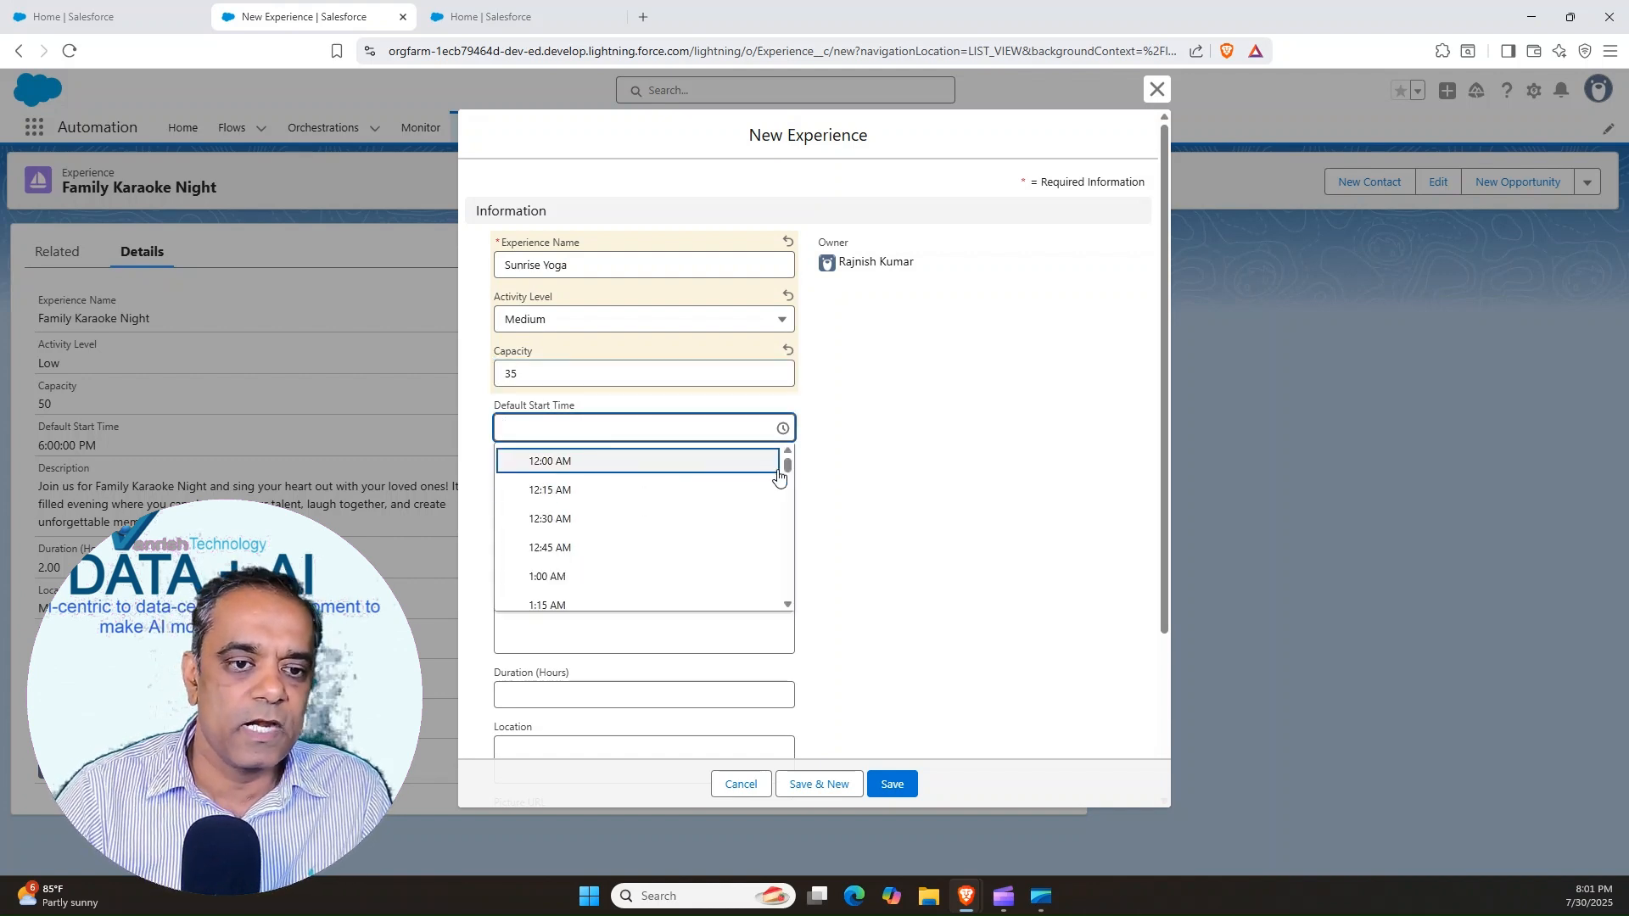
pyautogui.moveTo(788, 467); pyautogui.dragTo(785, 504)
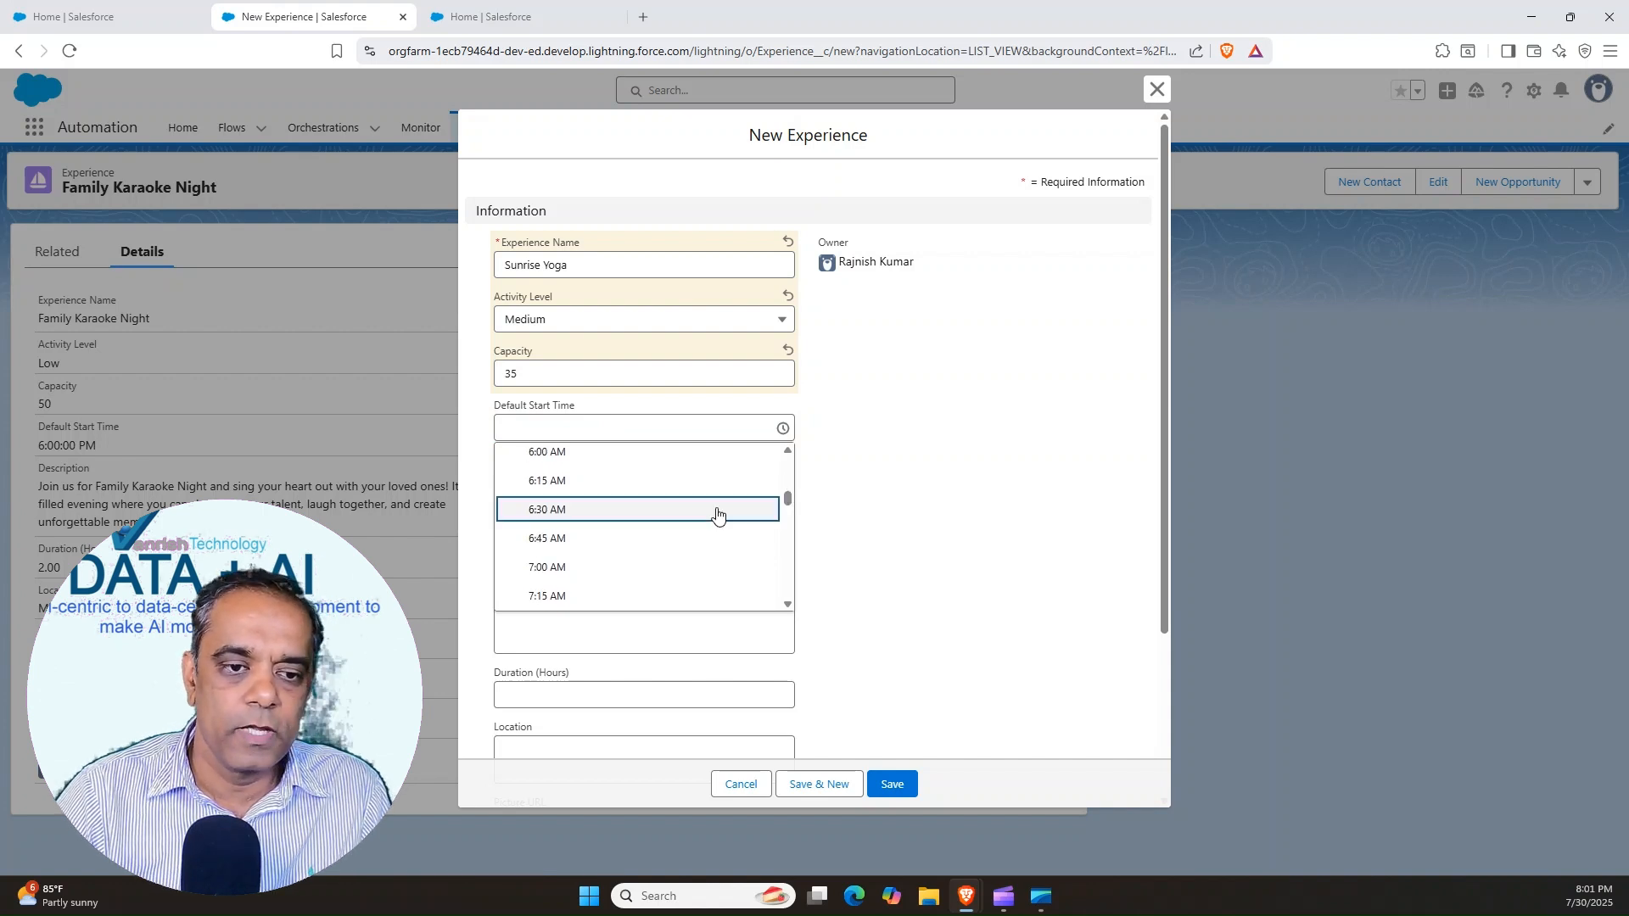
pyautogui.click(553, 568)
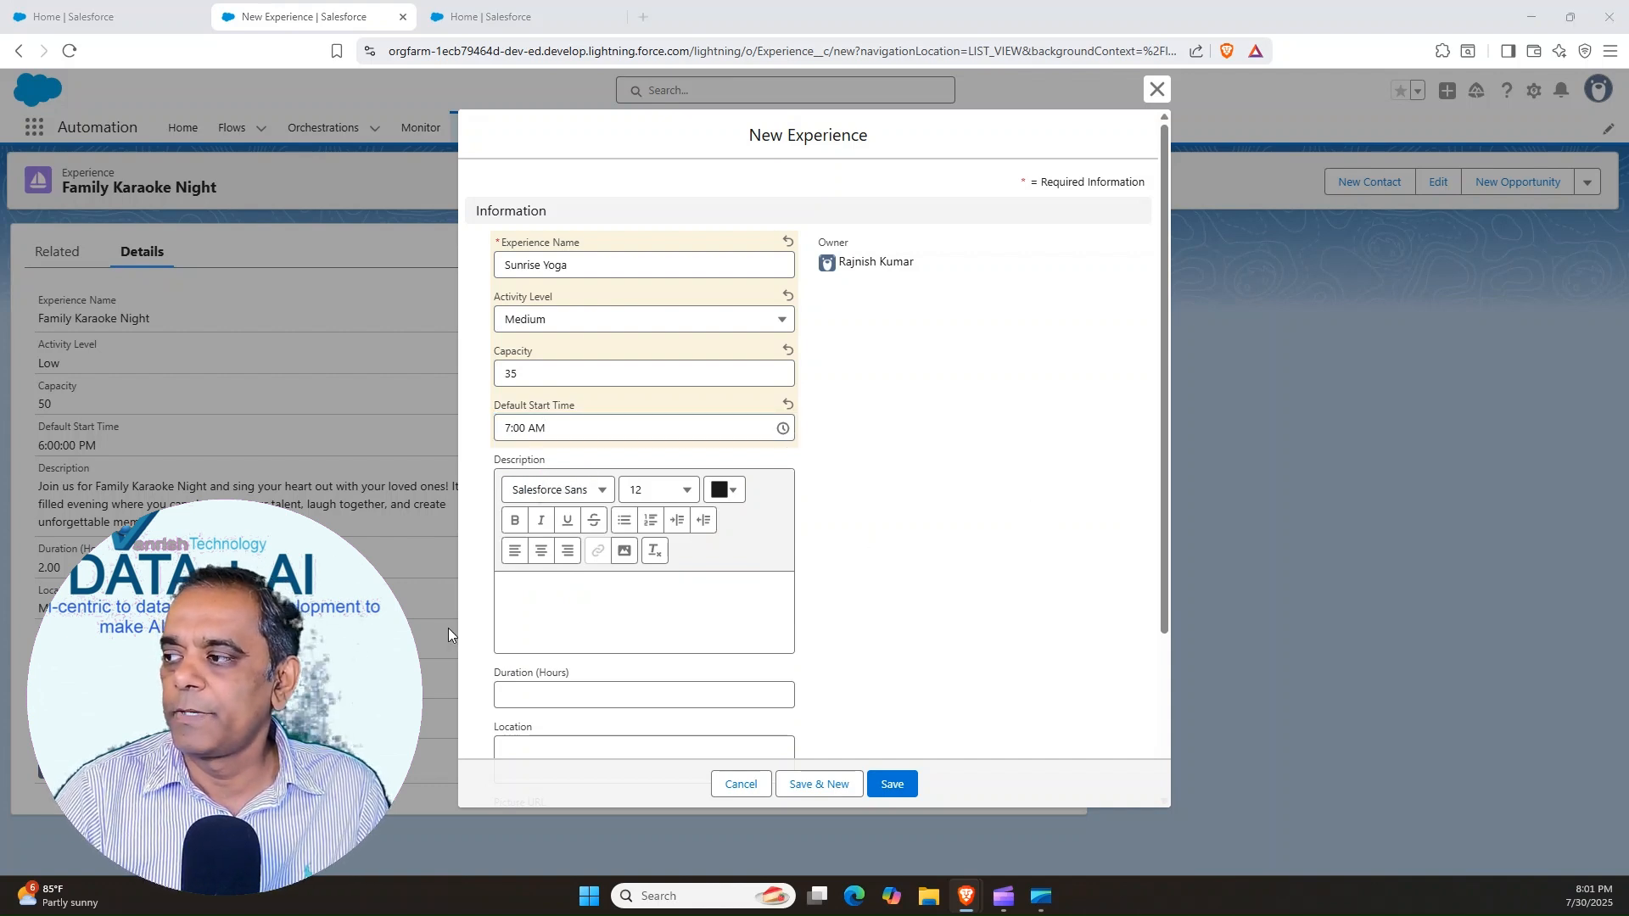
pyautogui.click(553, 593)
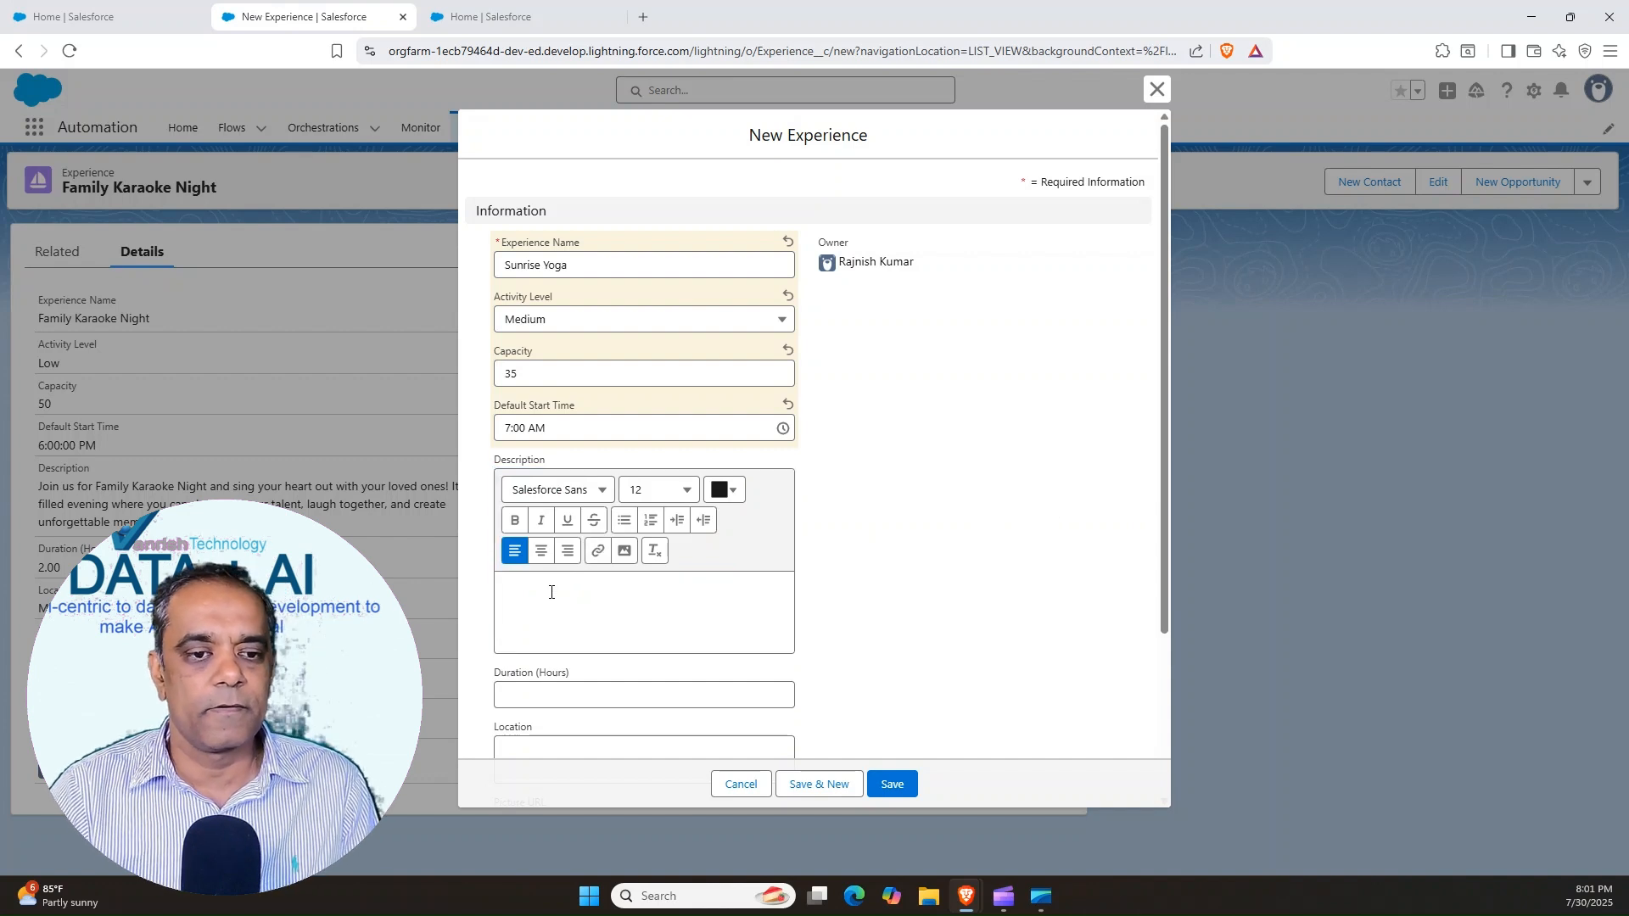
pyautogui.write("Start your day with Sunrise Yoga on the beach, where you can stretch under the warm morning sun and listen to the soothing sound of the waves. It's the perfect way to feel refreshed and ready for a fun day ahead!")
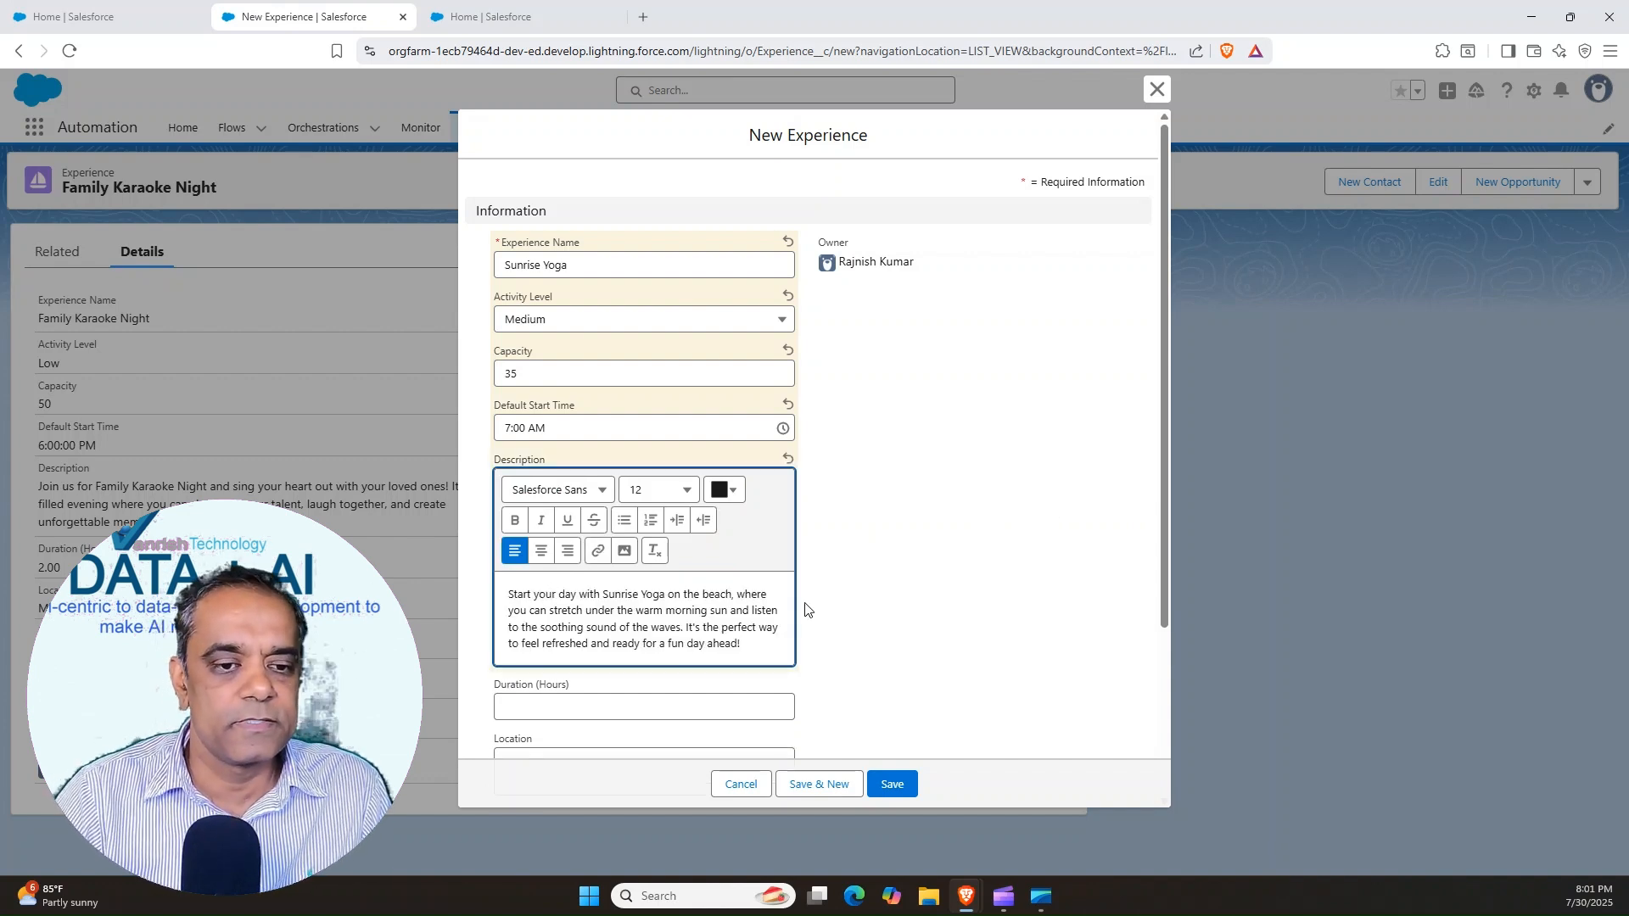
# Set the duration to 1 hour and the location to Cocoa Shore, and save the Sunrise Yoga record
pyautogui.click(1163, 464)
pyautogui.moveTo(1163, 465); pyautogui.dragTo(1153, 536)
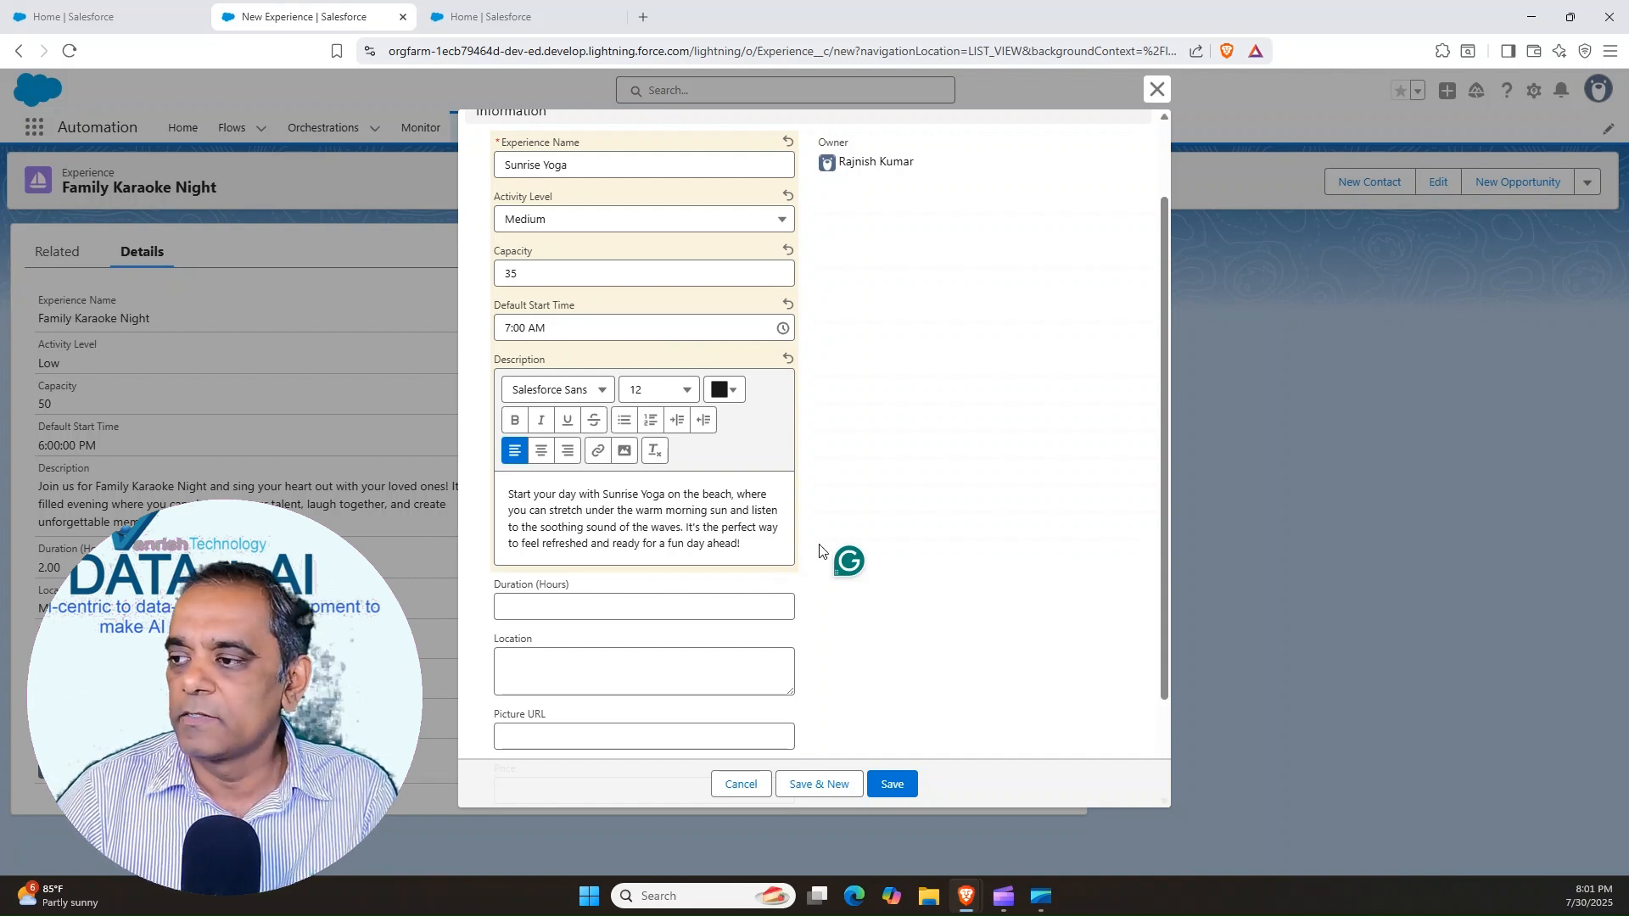
pyautogui.click(525, 612)
pyautogui.write('1')
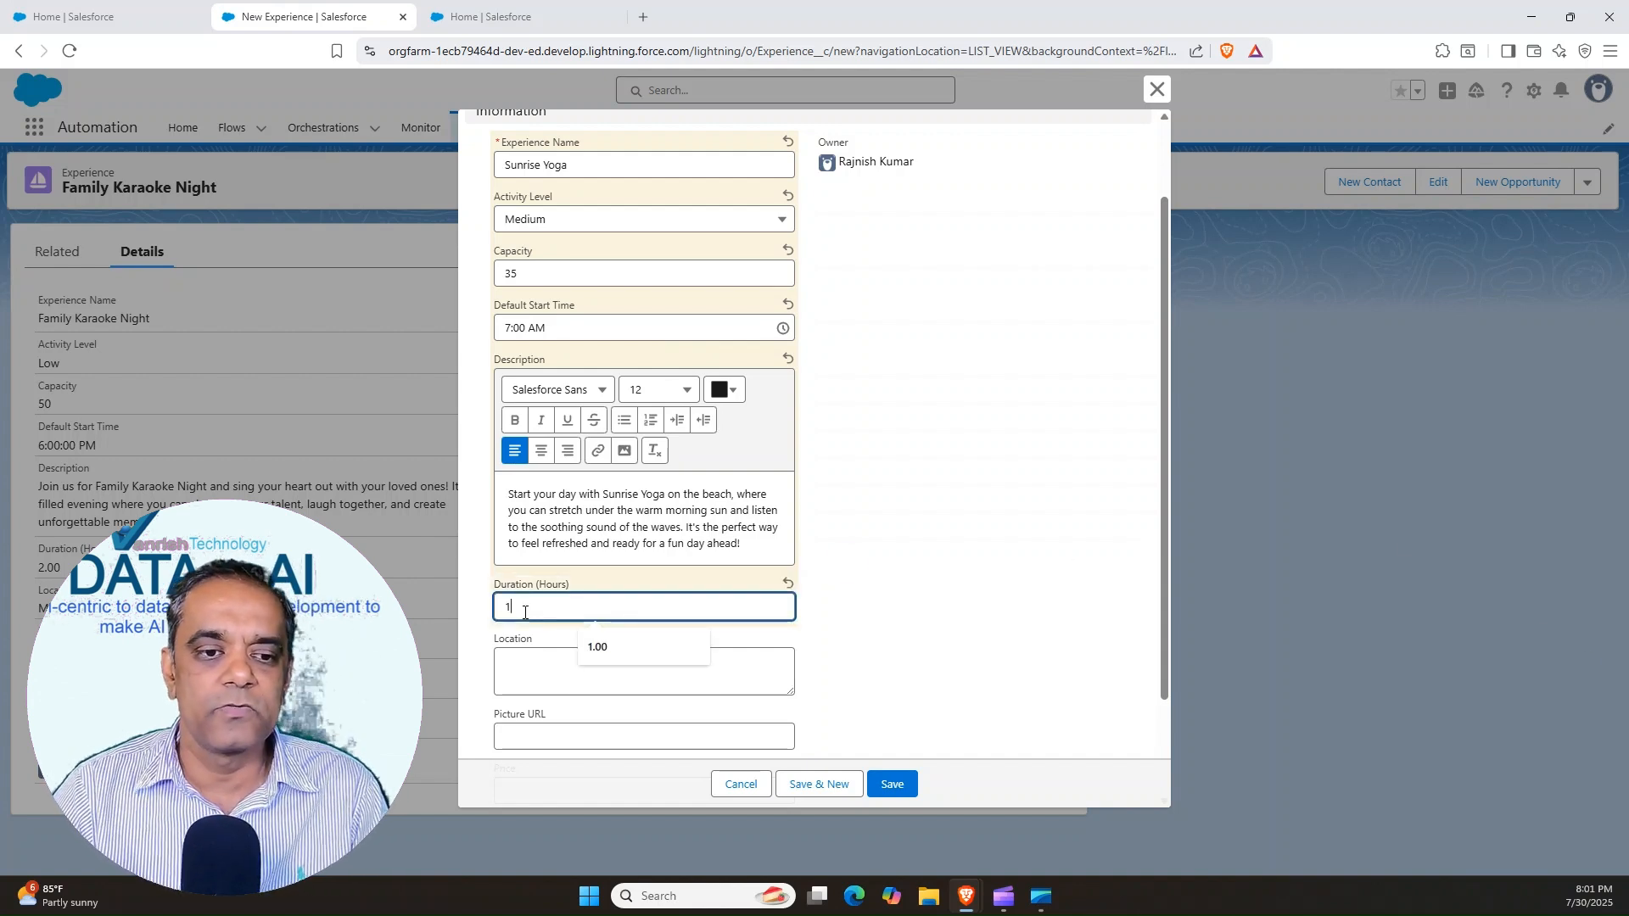
pyautogui.click(527, 662)
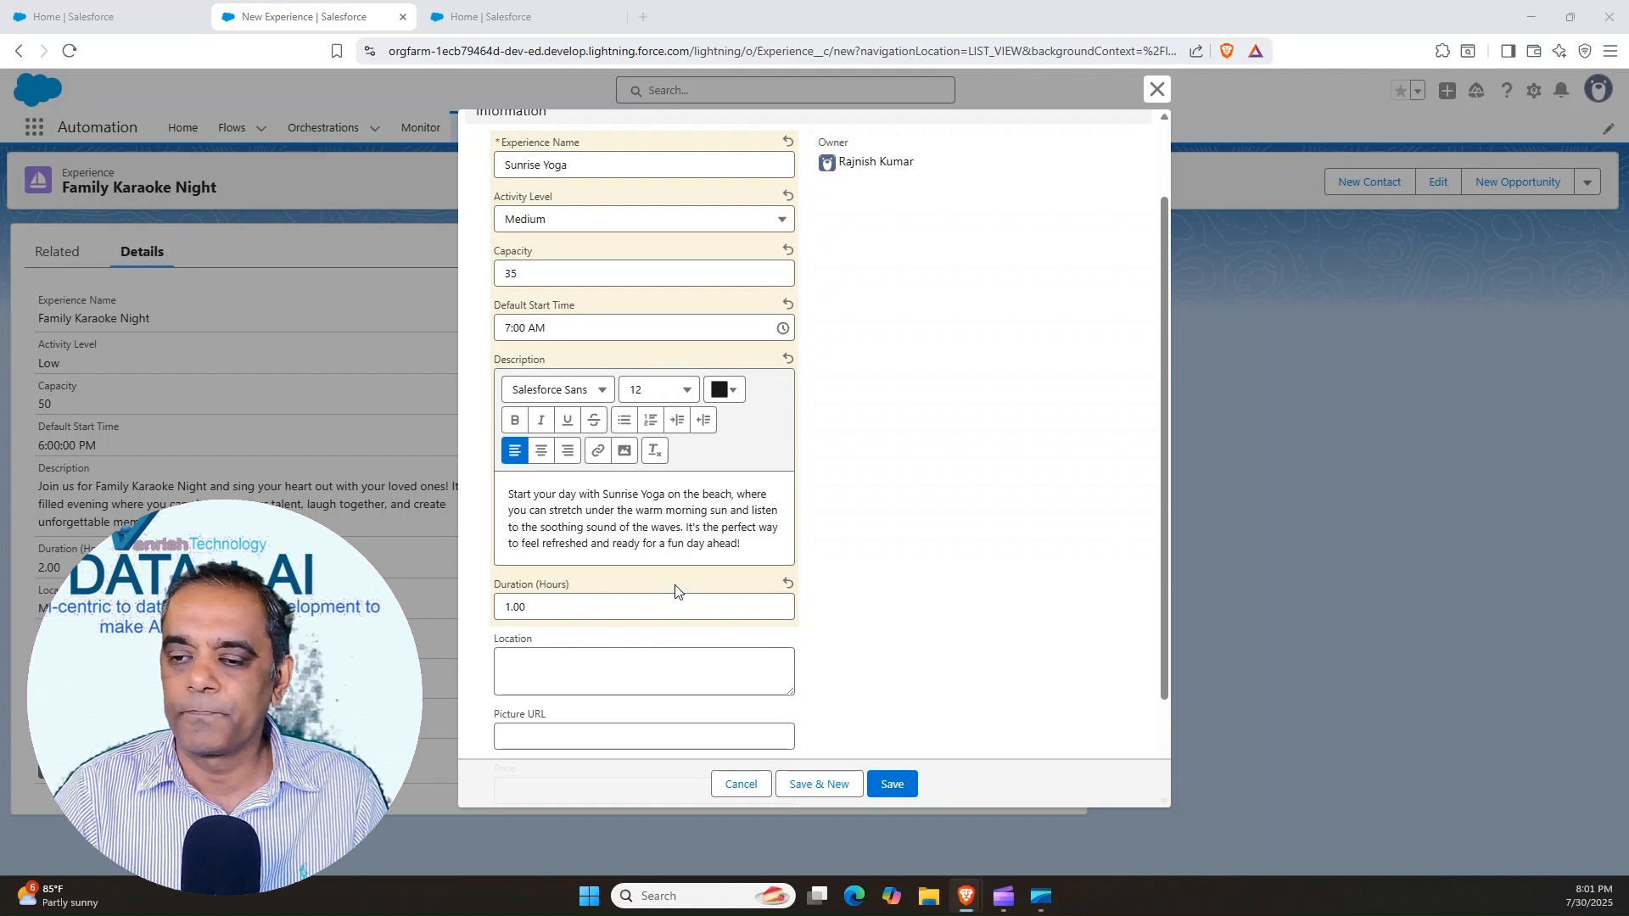
pyautogui.click(557, 665)
pyautogui.write('Cocoa Shore')
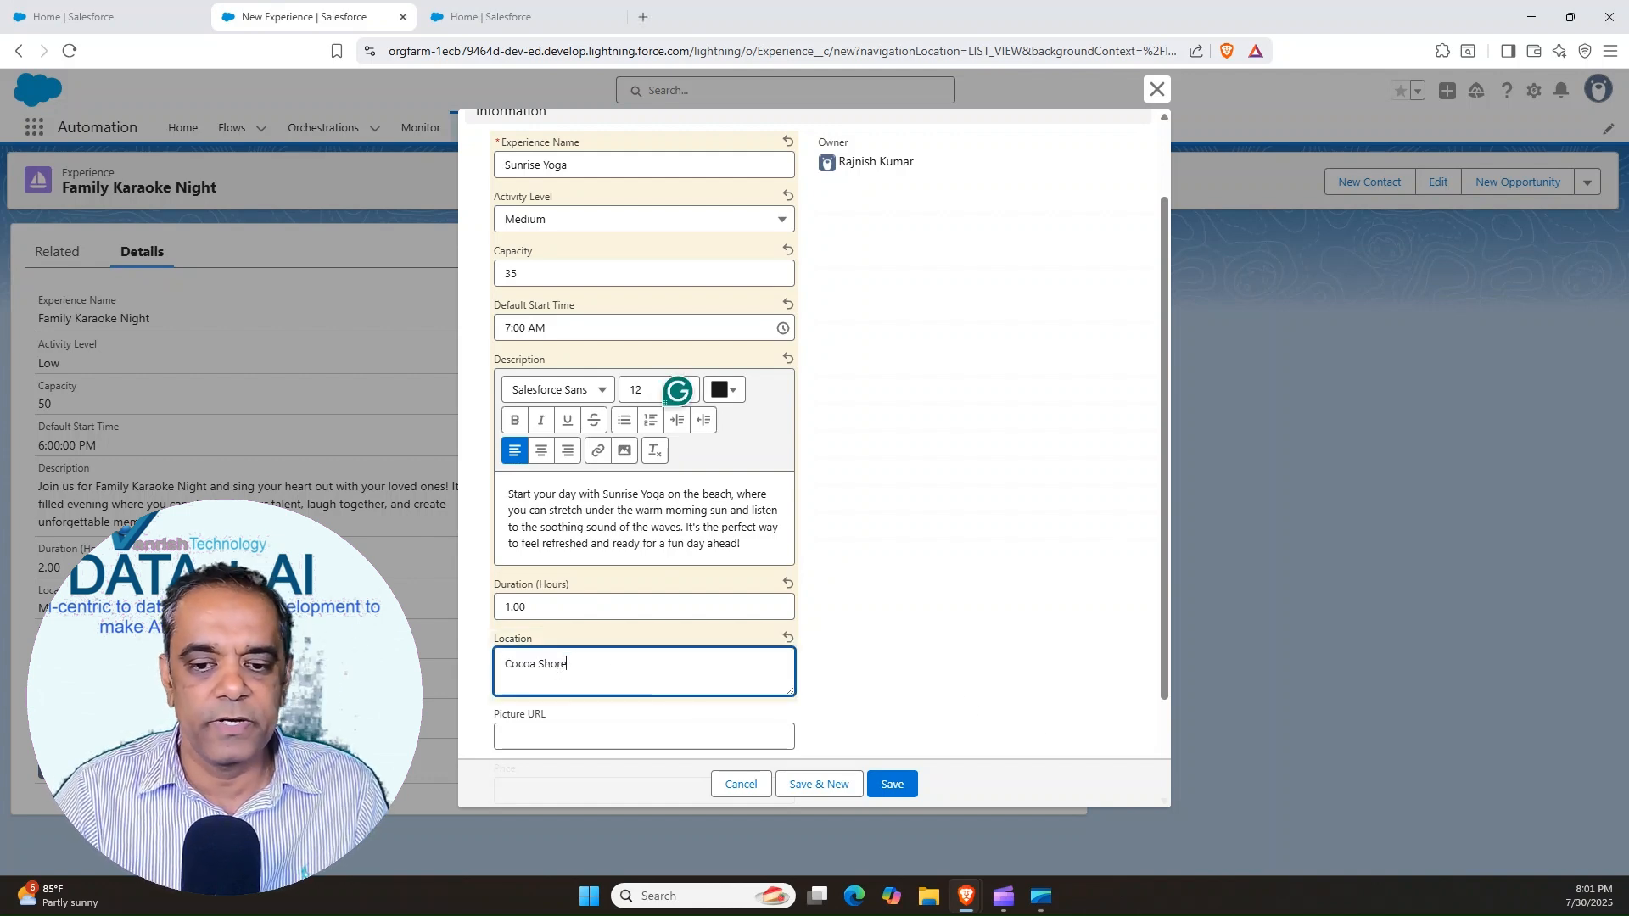
pyautogui.click(911, 794)
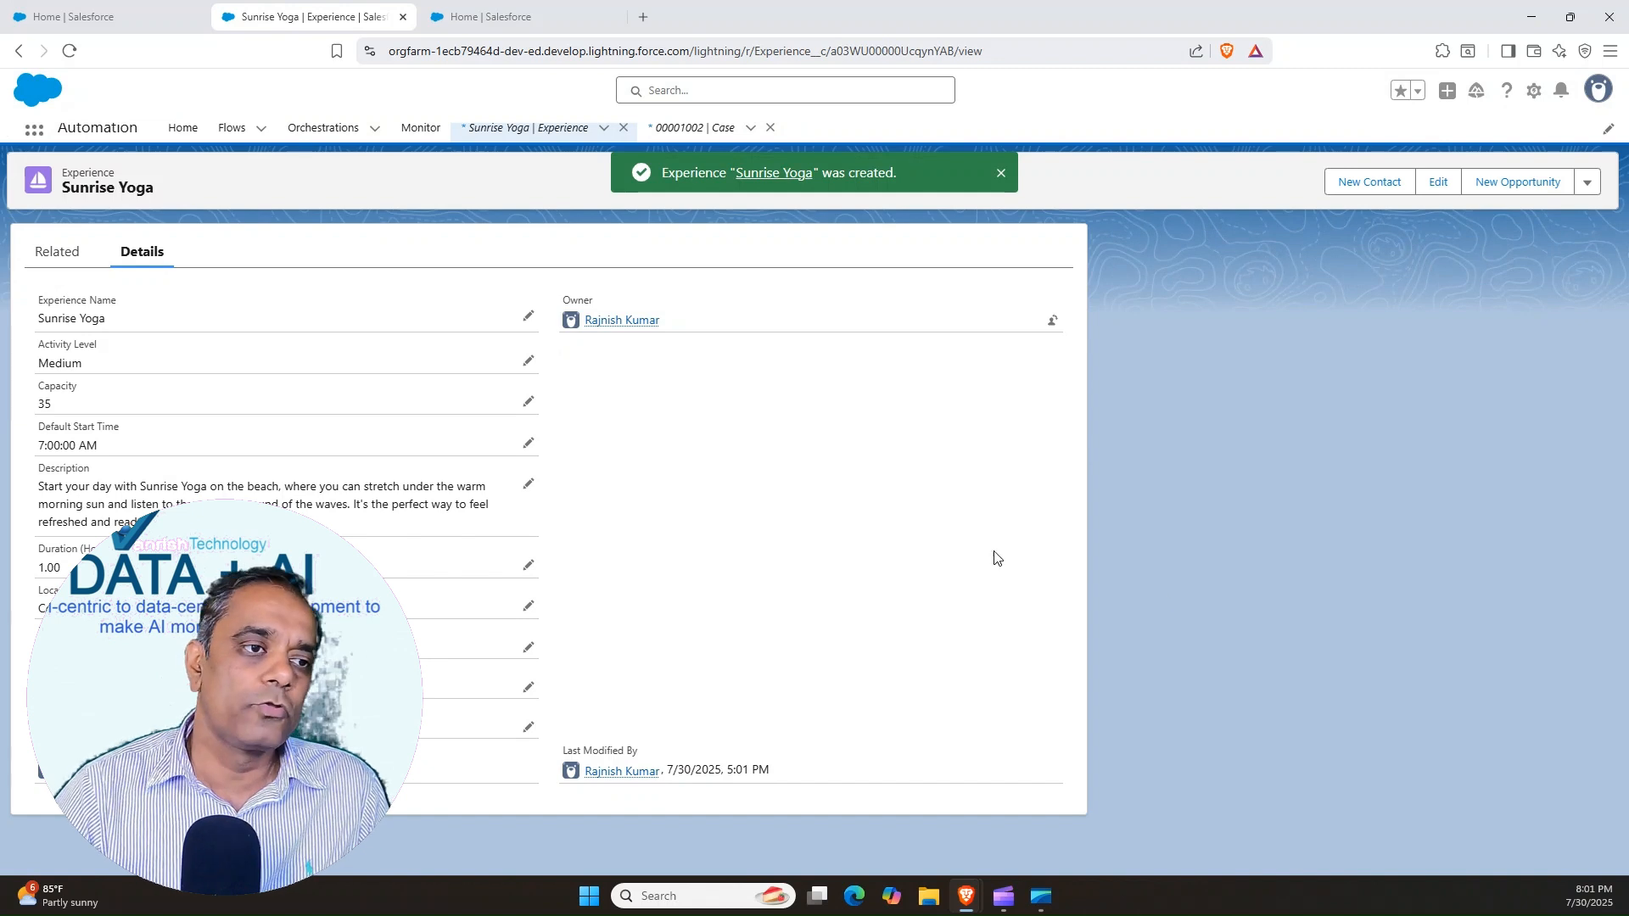
# Find the Experiences item by searching for "Exper" and open its list to check the created records
pyautogui.click(34, 129)
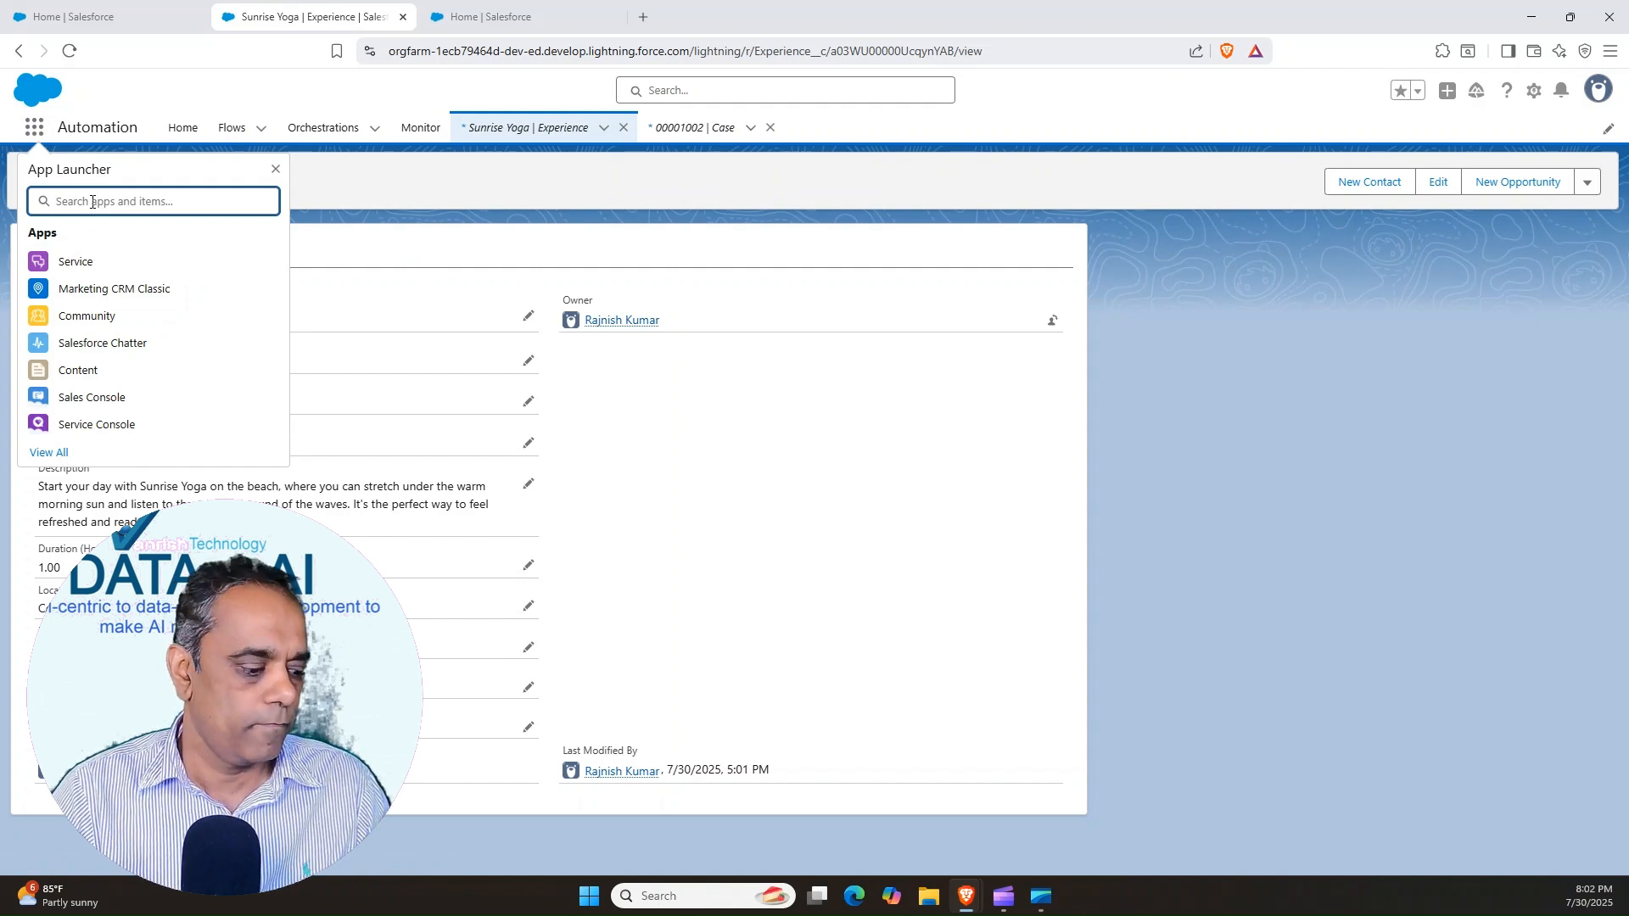
pyautogui.write('Exp')
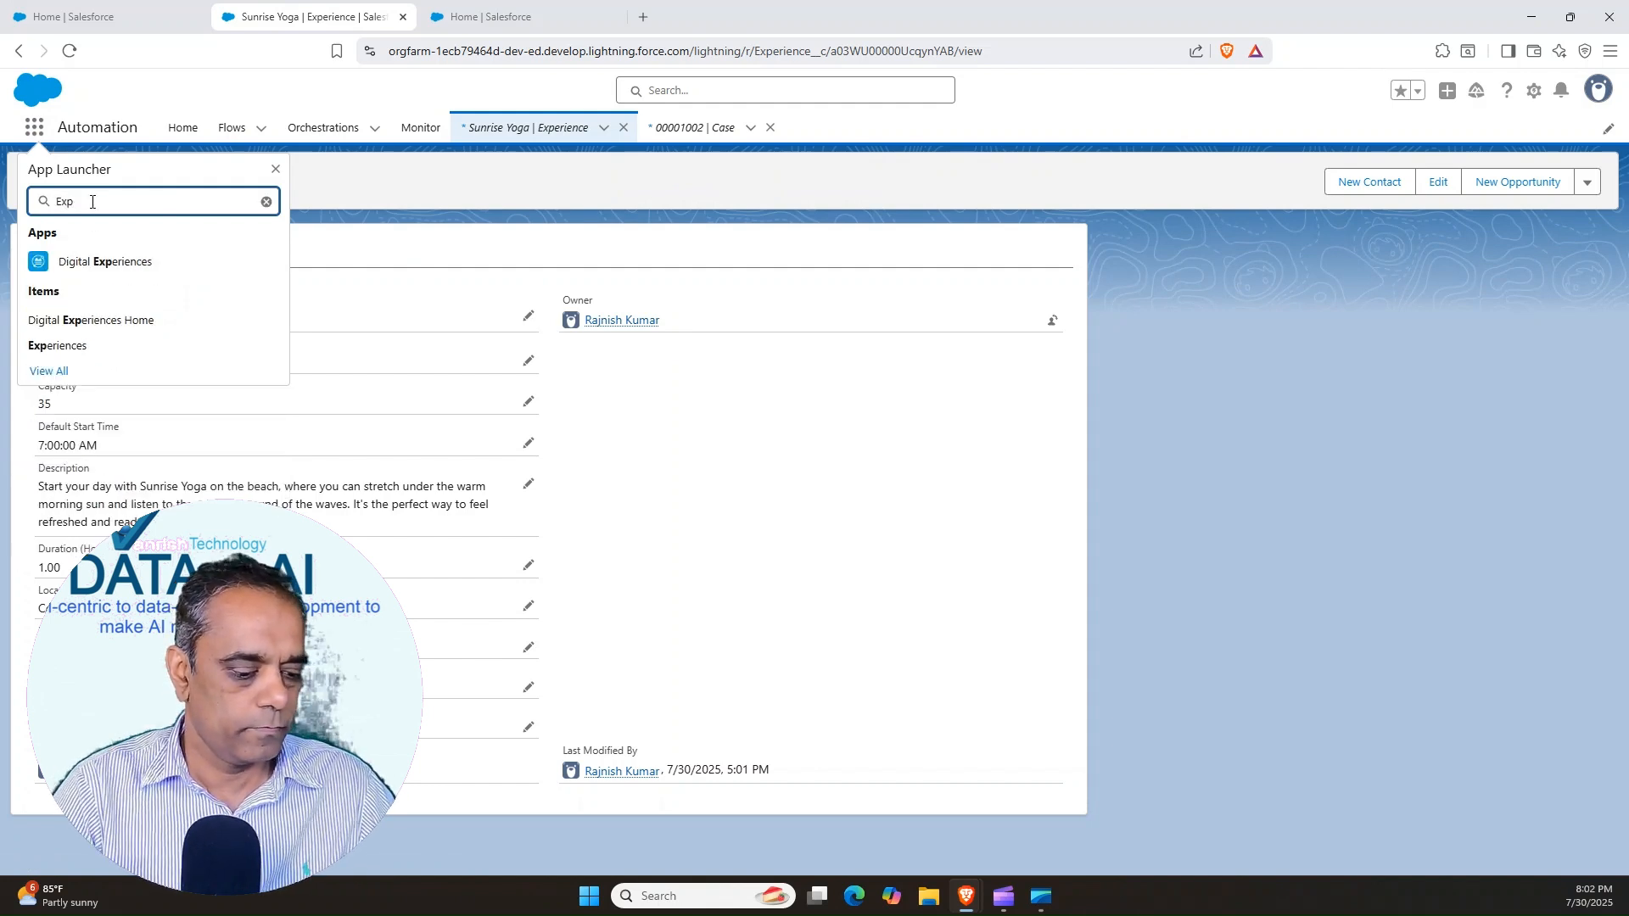
pyautogui.write('er')
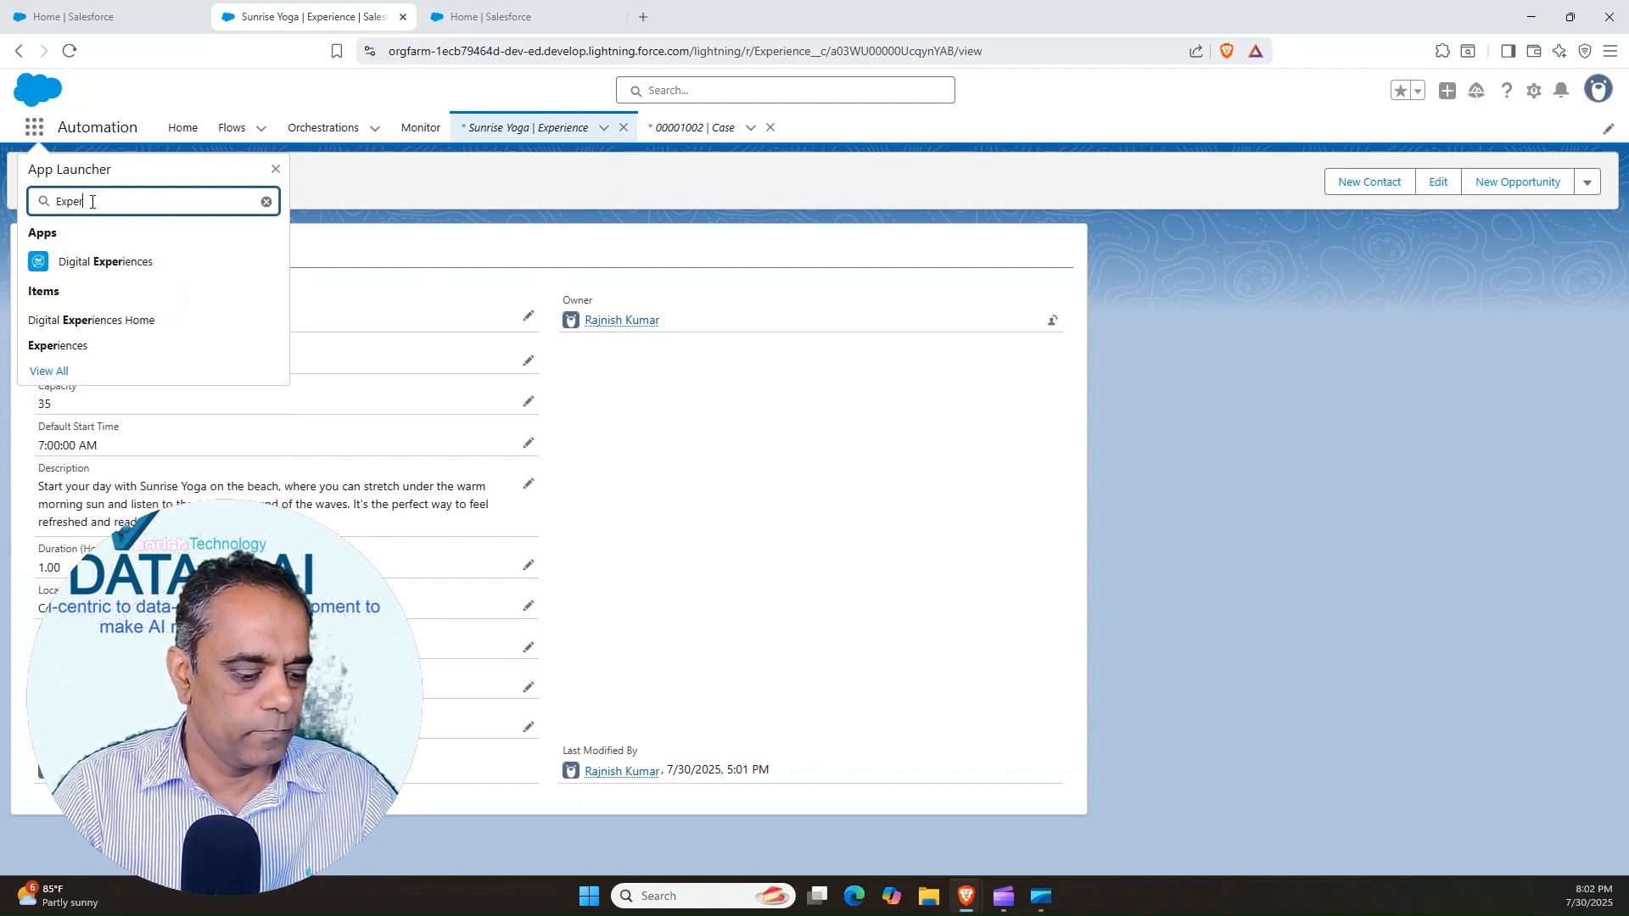
pyautogui.click(60, 350)
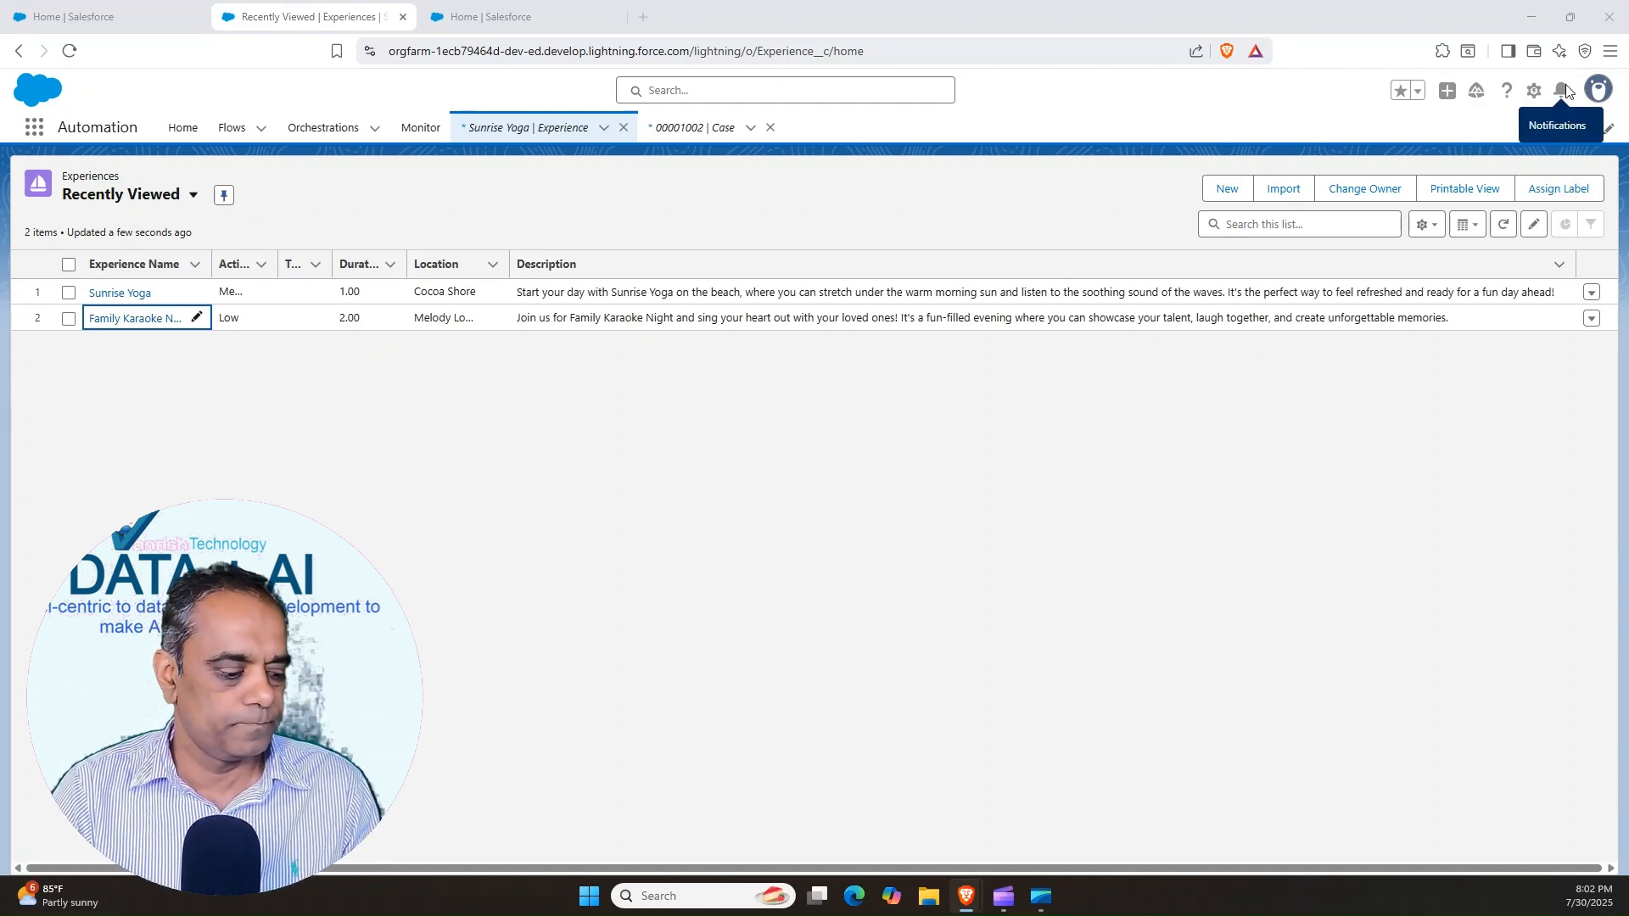
# Open Setup, find Prompt Builder by searching for "prompt", and look over the existing prompt templates
pyautogui.click(1533, 90)
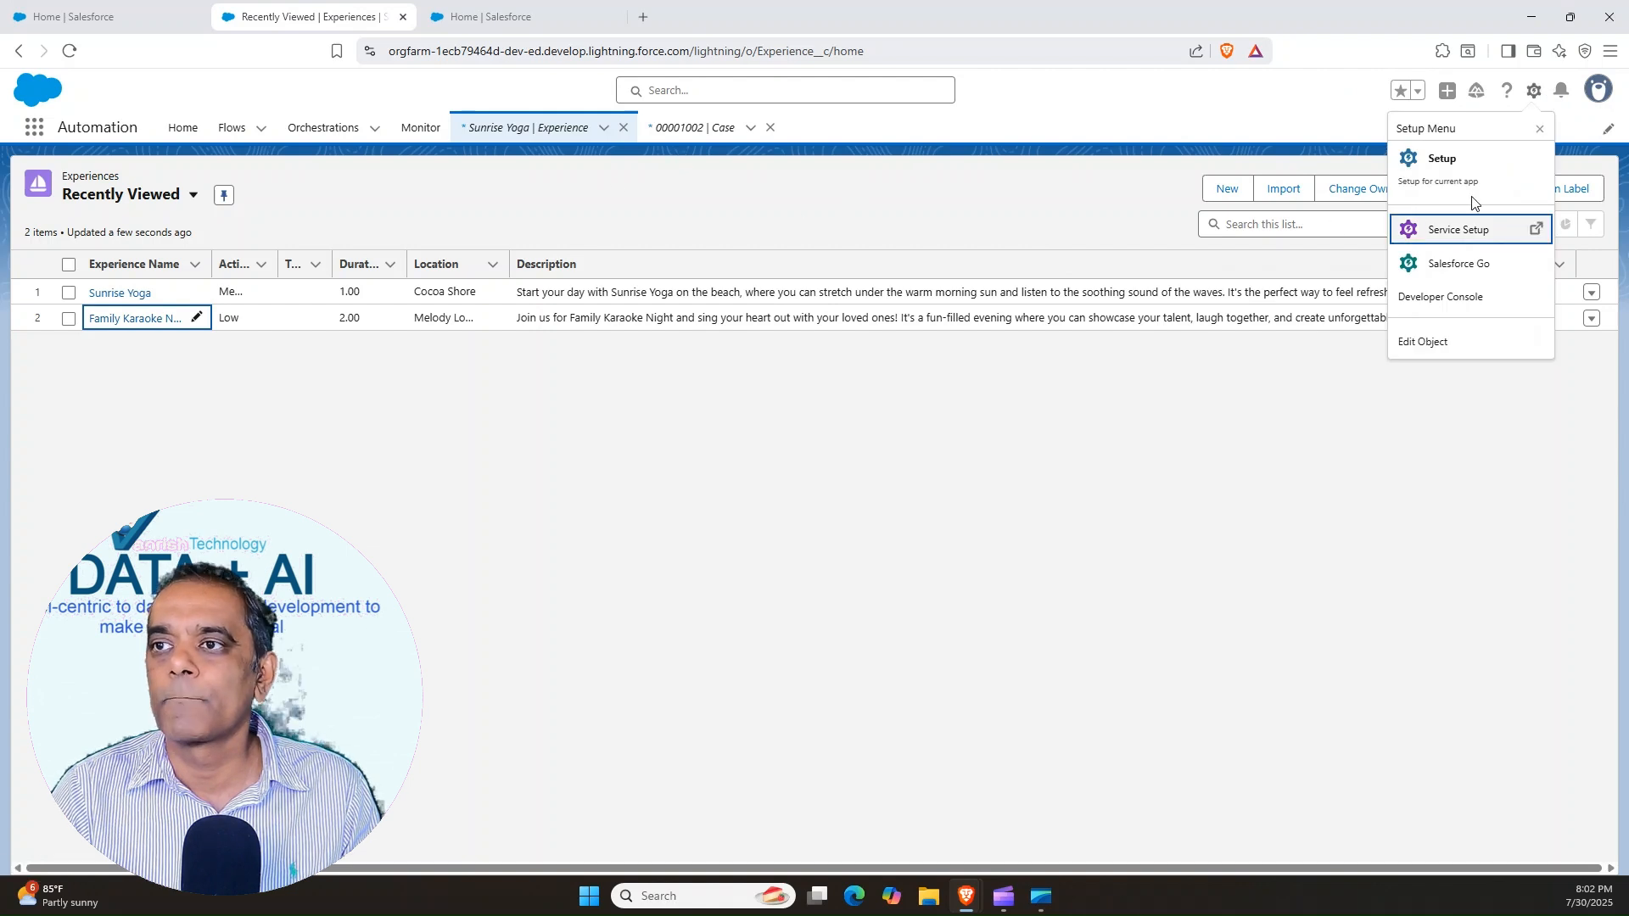
pyautogui.press('Return')
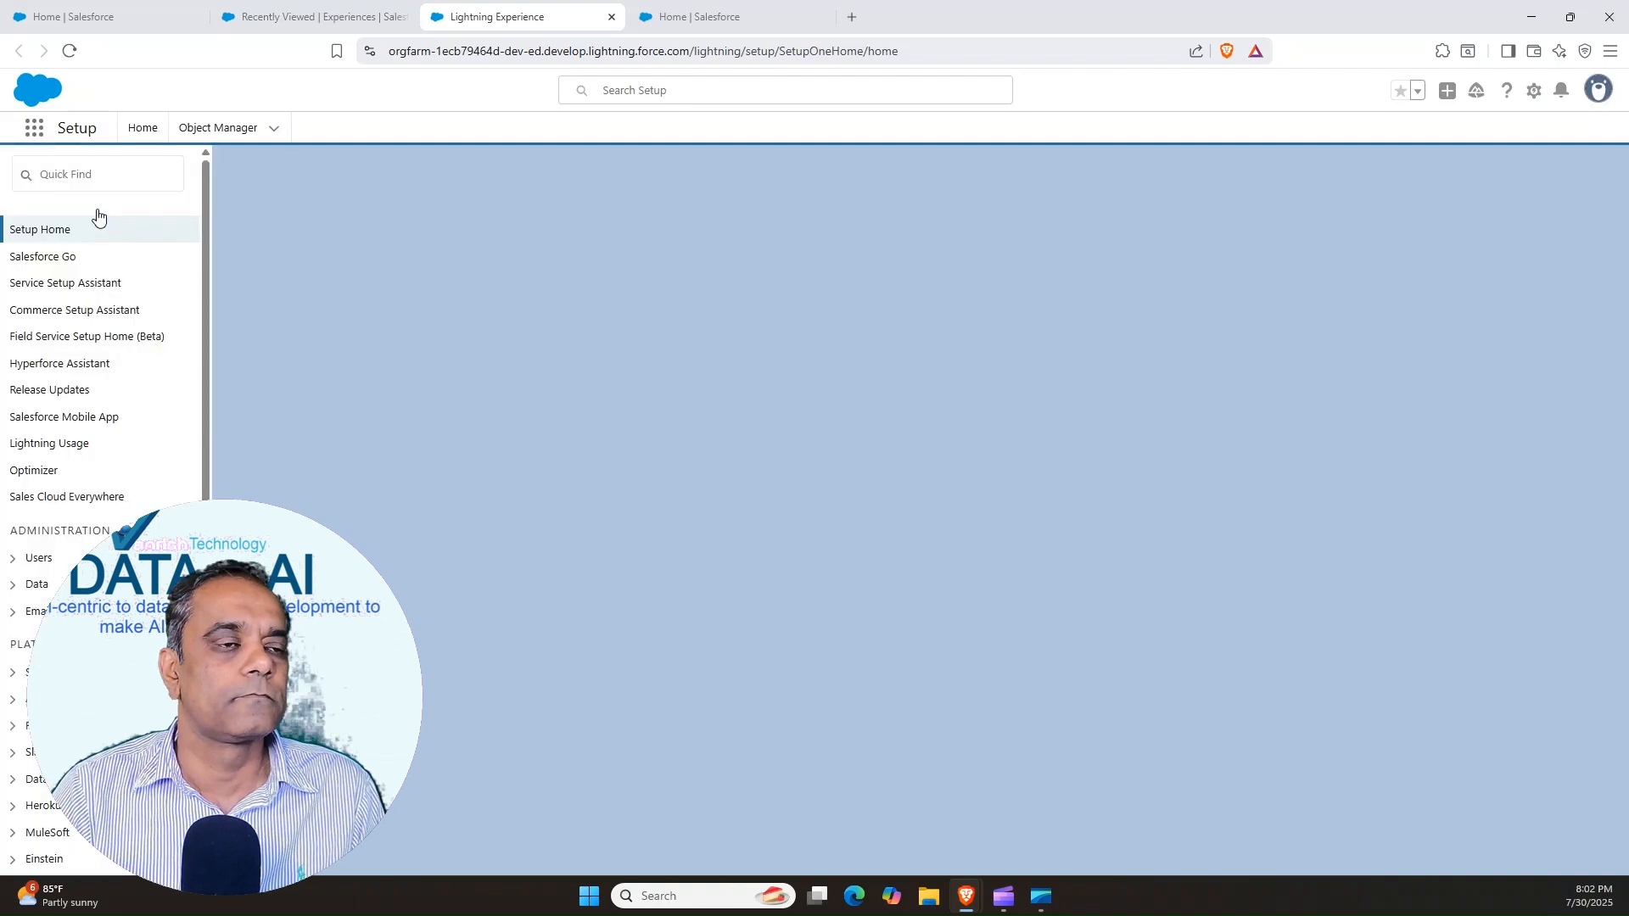
pyautogui.click(72, 176)
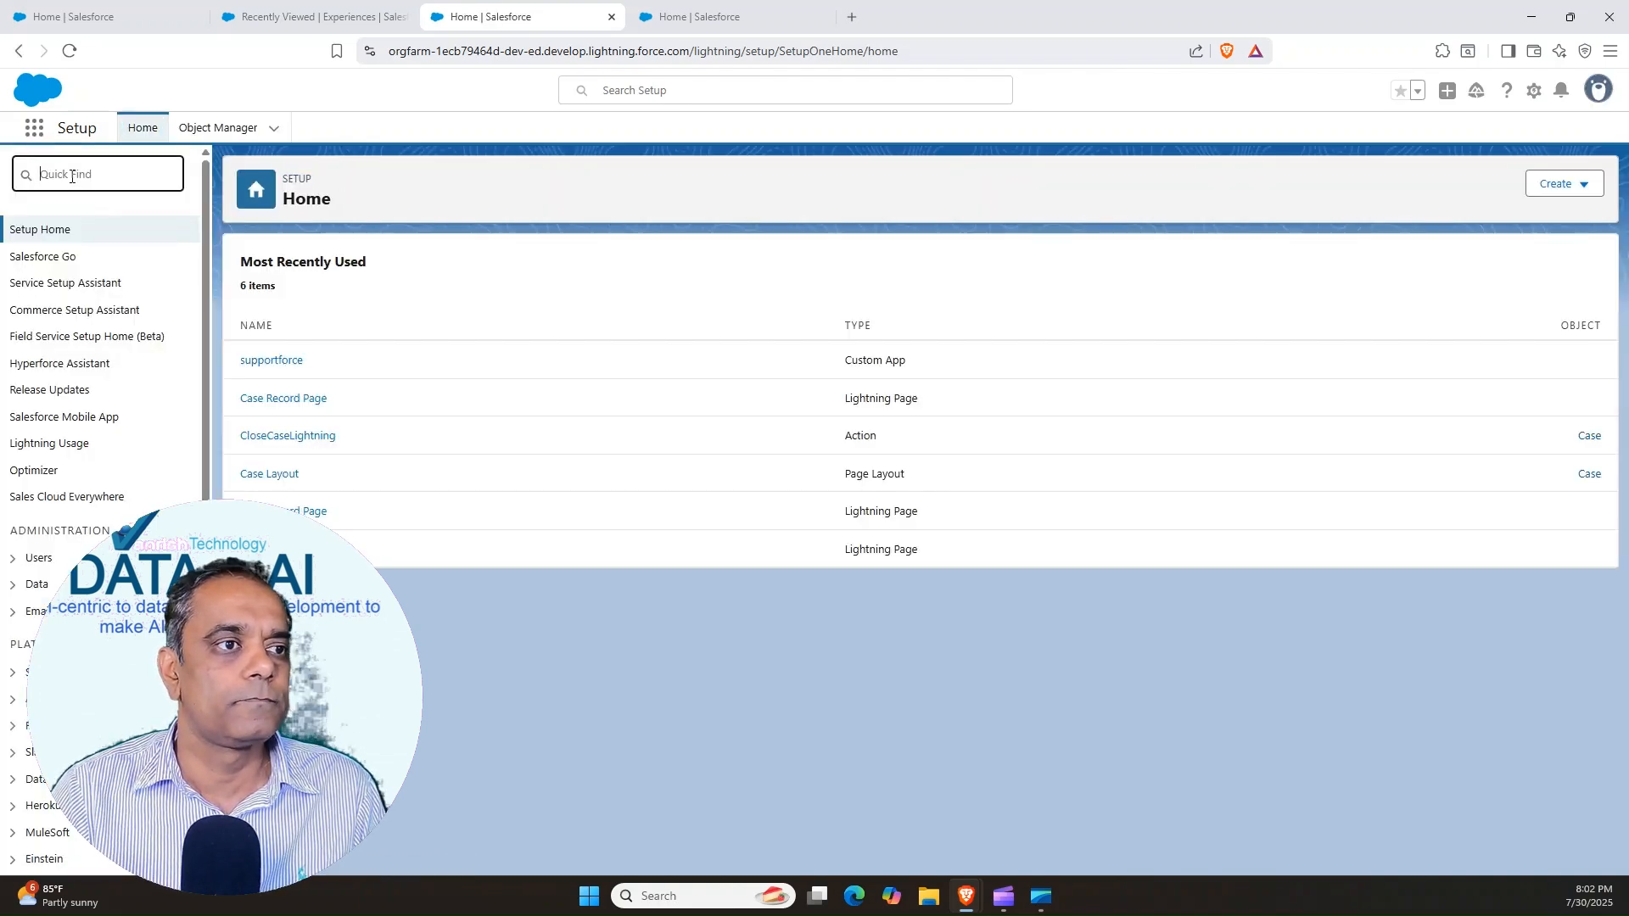
pyautogui.write('prompt')
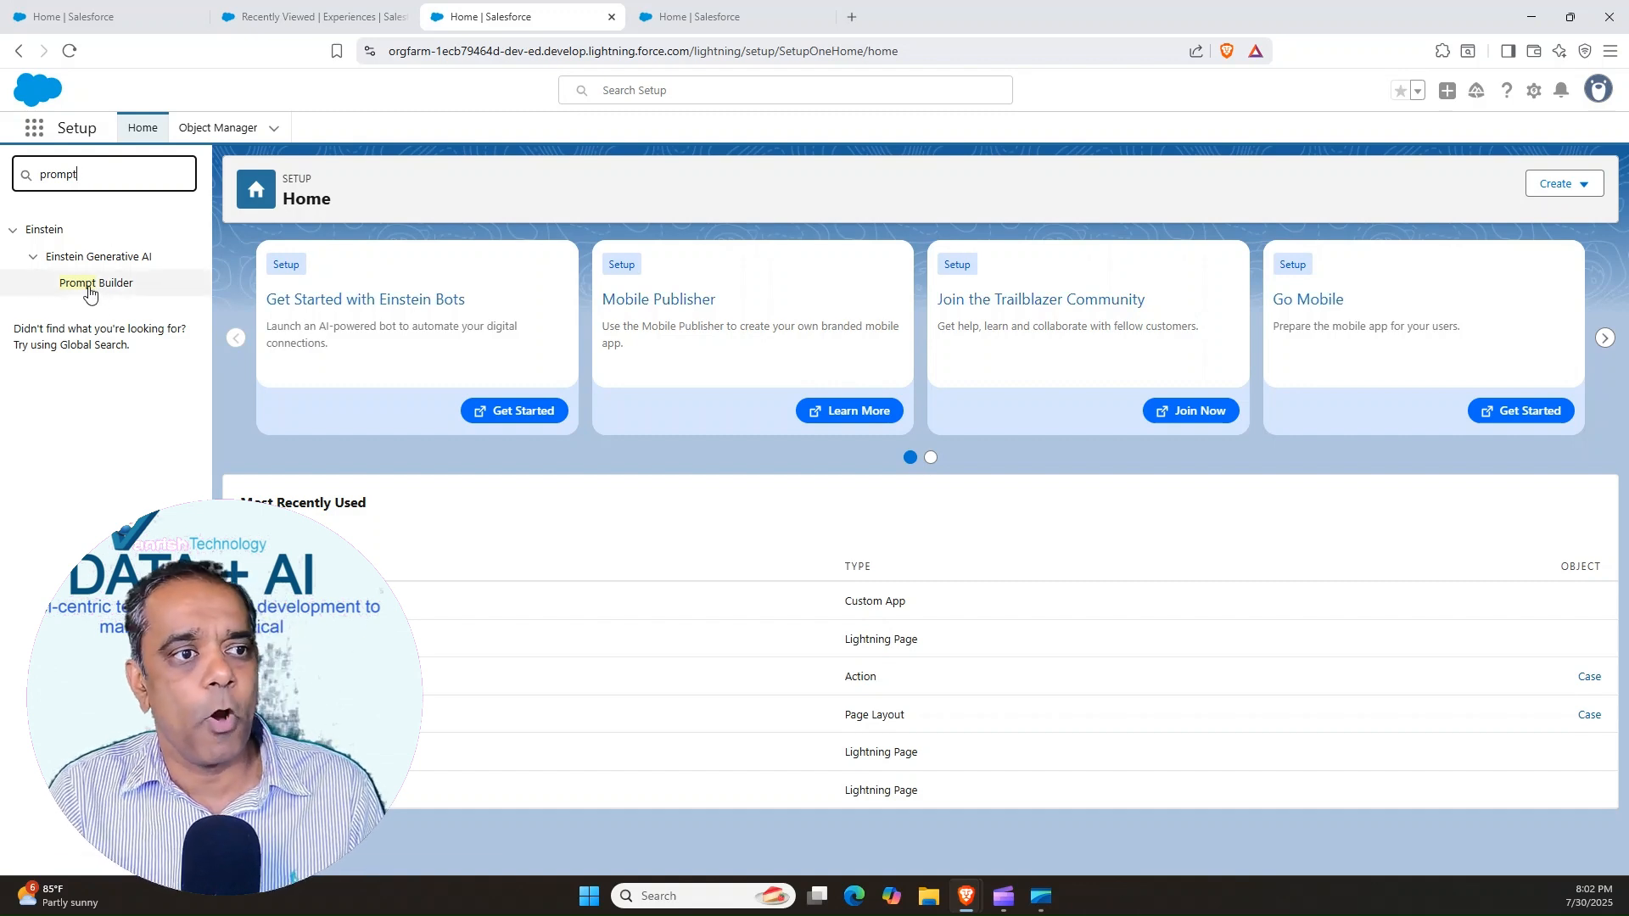
pyautogui.click(132, 287)
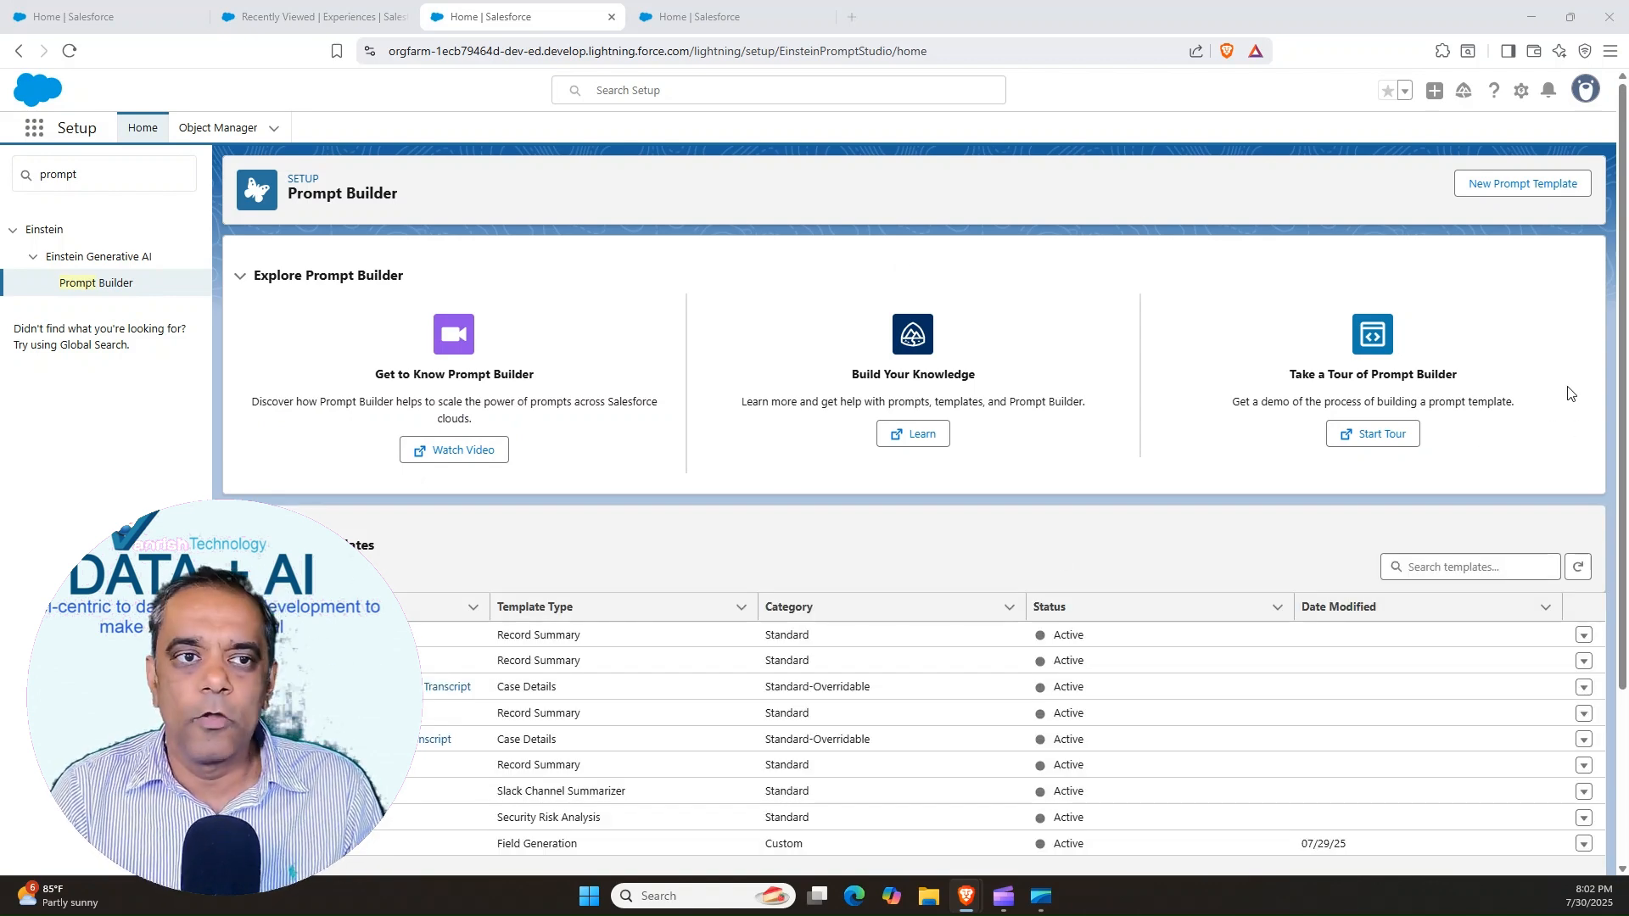
pyautogui.scroll(-3, 1612, 558)
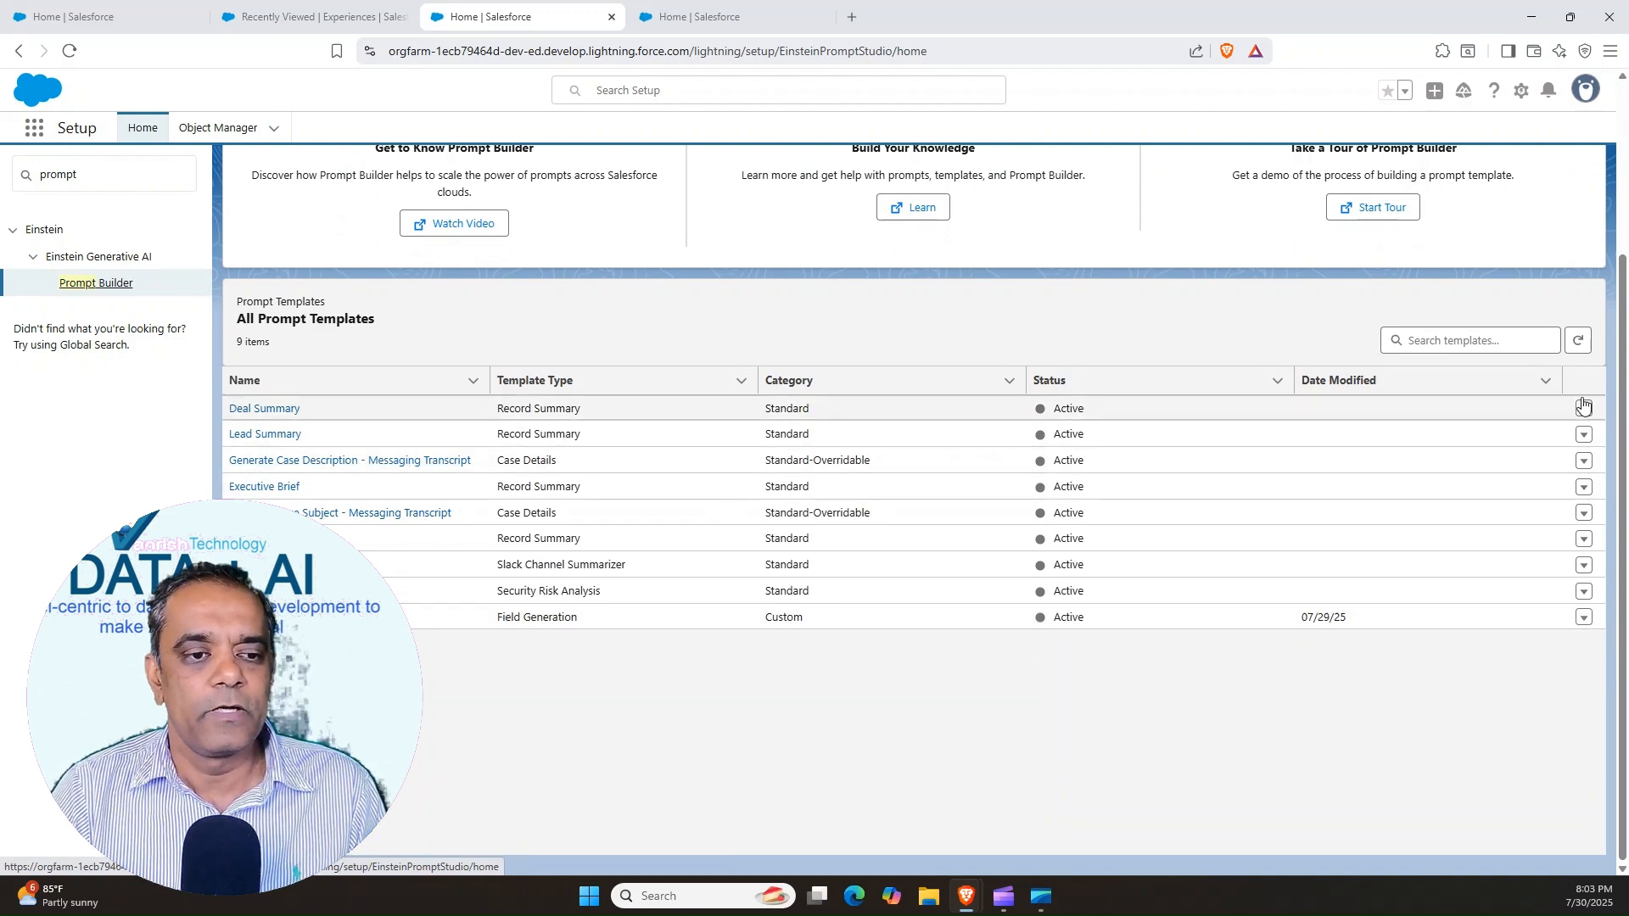
pyautogui.moveTo(1623, 371); pyautogui.dragTo(1622, 211)
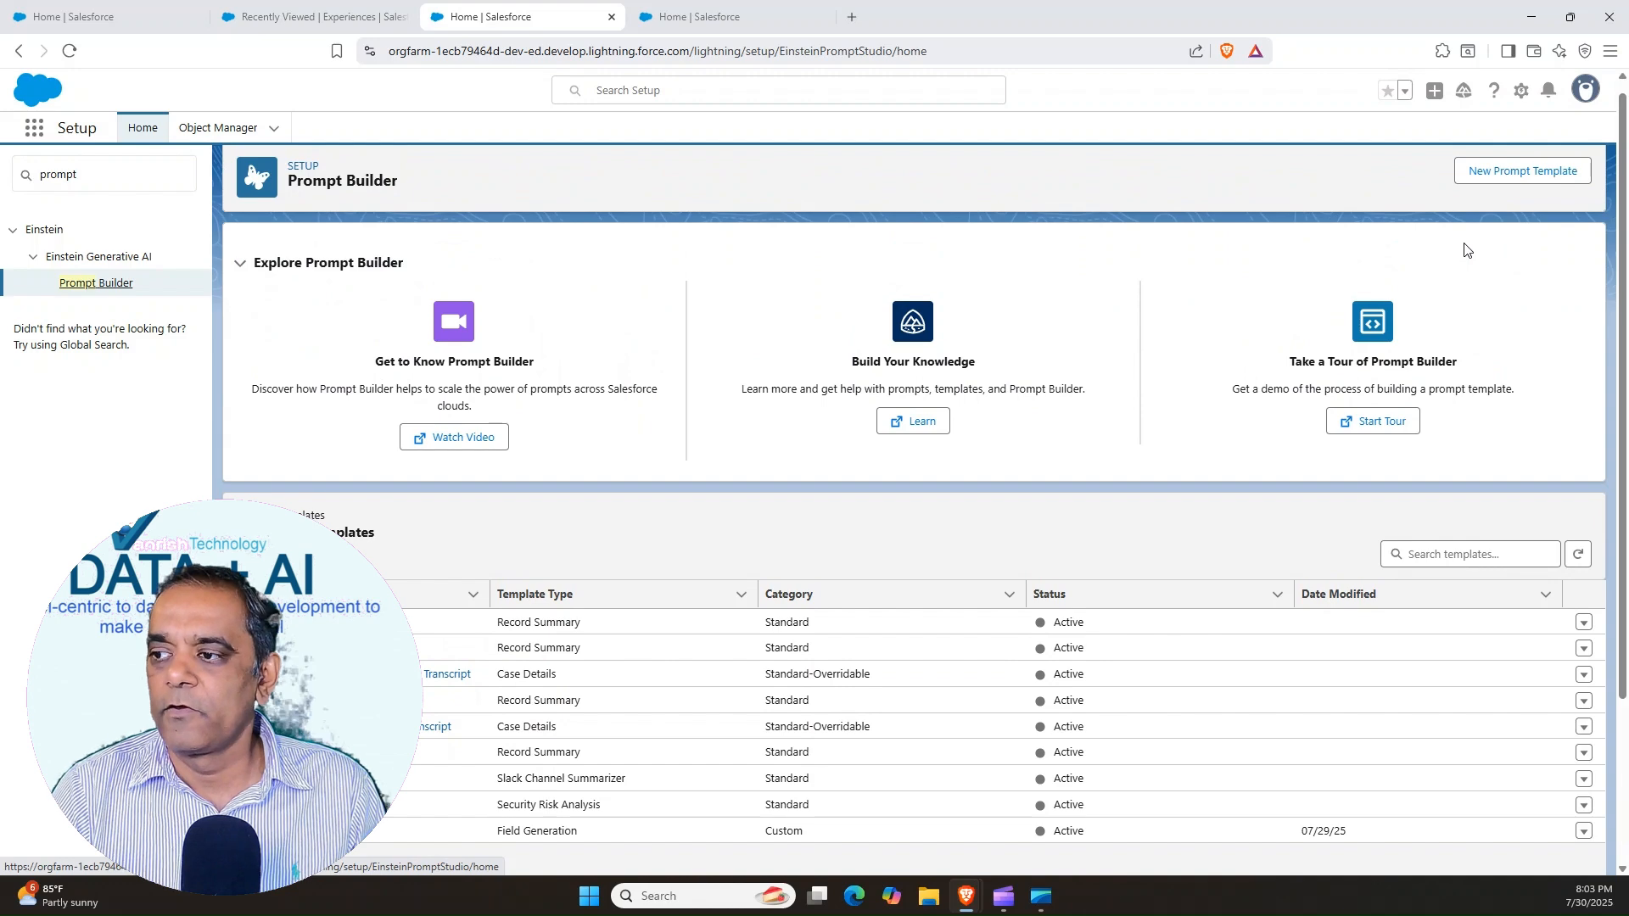
# Start a new Flex prompt template named New Guest Newsletter with the description "Newsletter for incoming resort guests."
pyautogui.click(1506, 173)
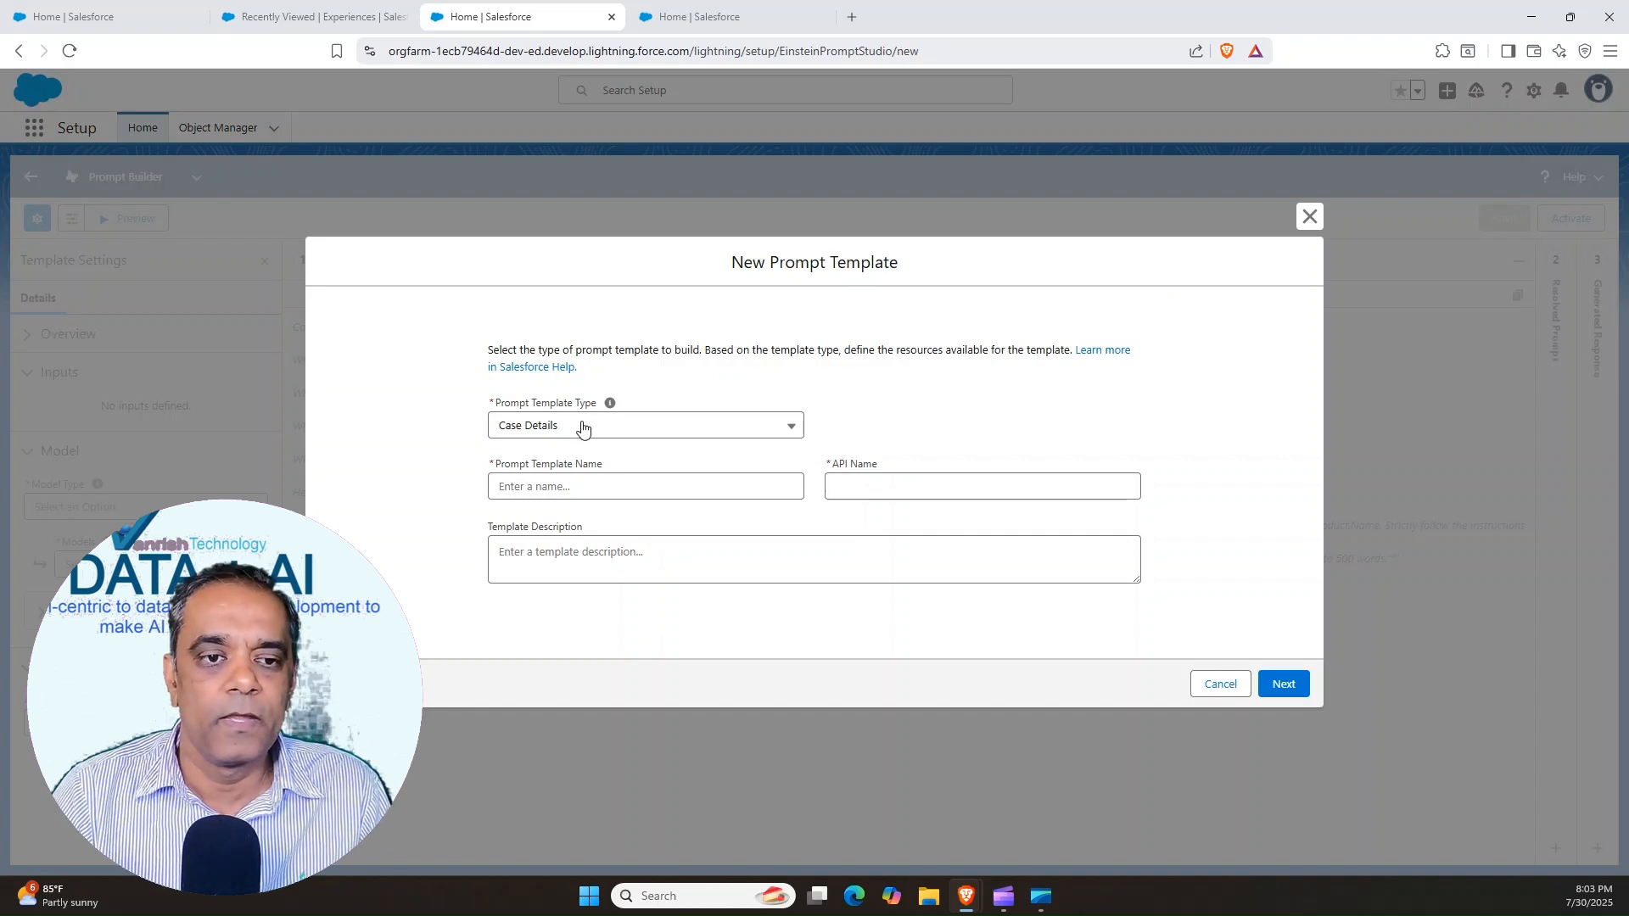
pyautogui.click(562, 427)
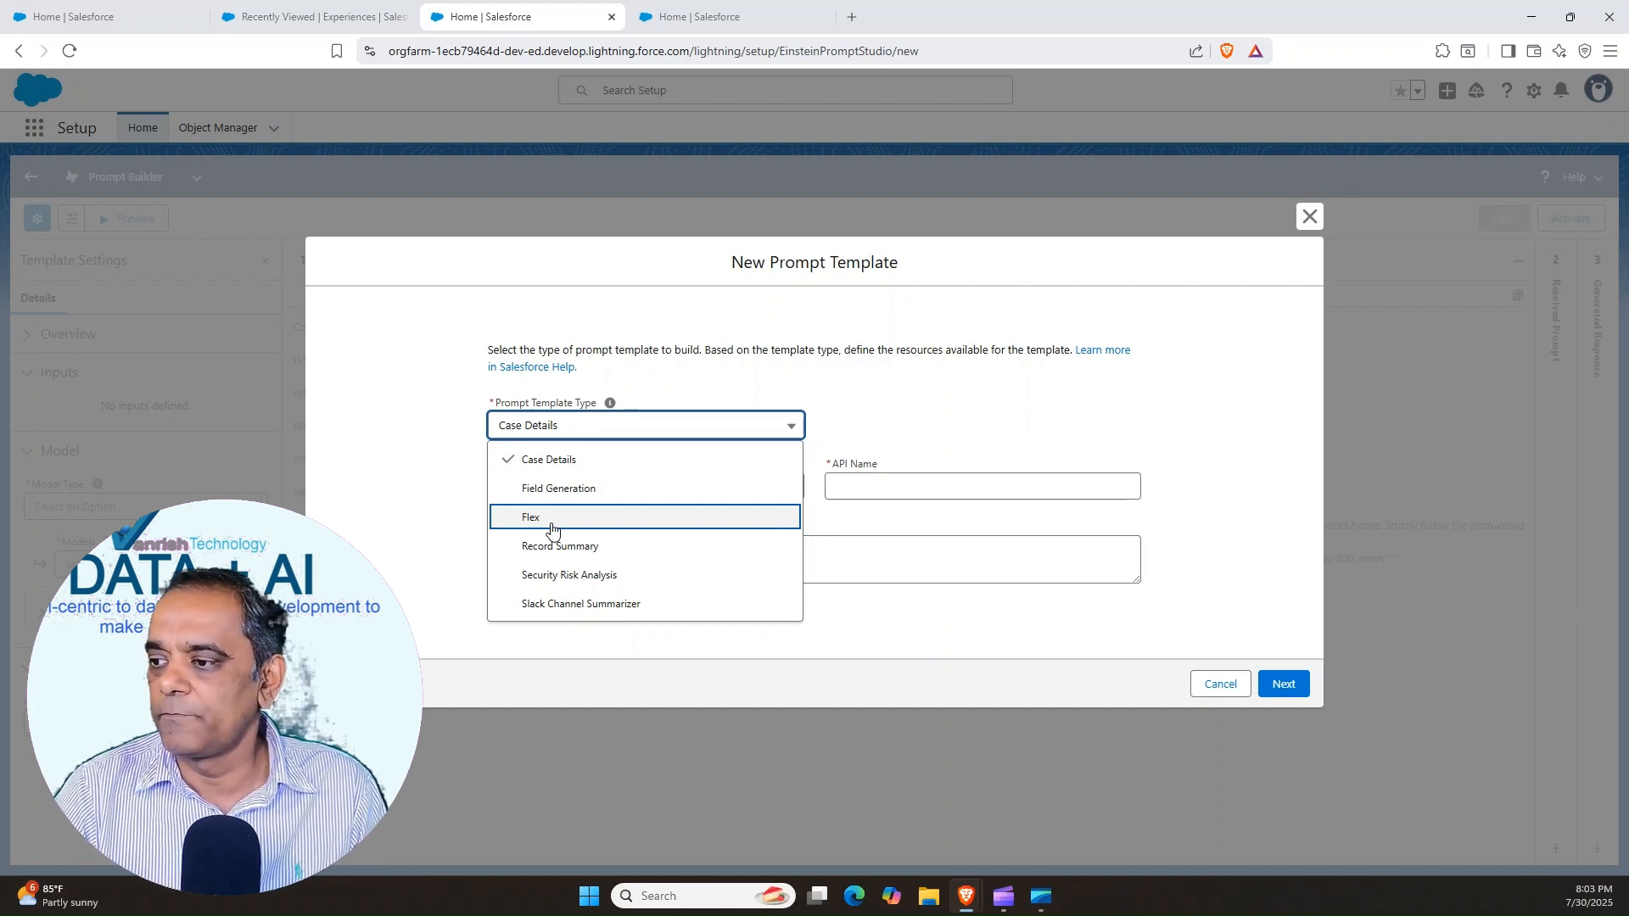
pyautogui.click(550, 521)
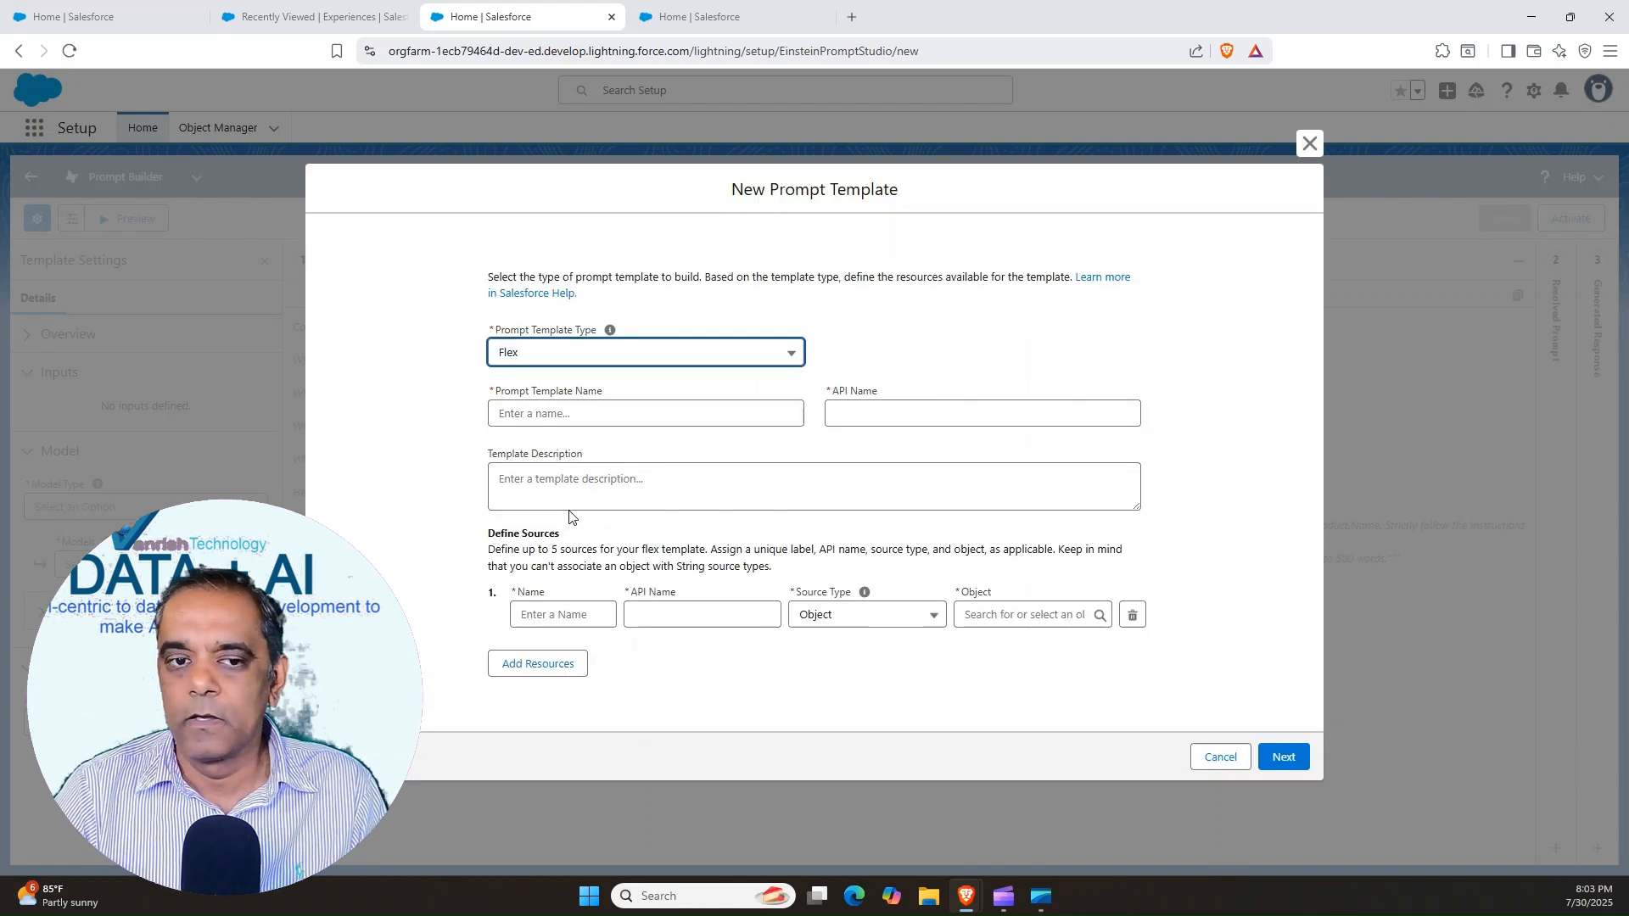
pyautogui.click(523, 411)
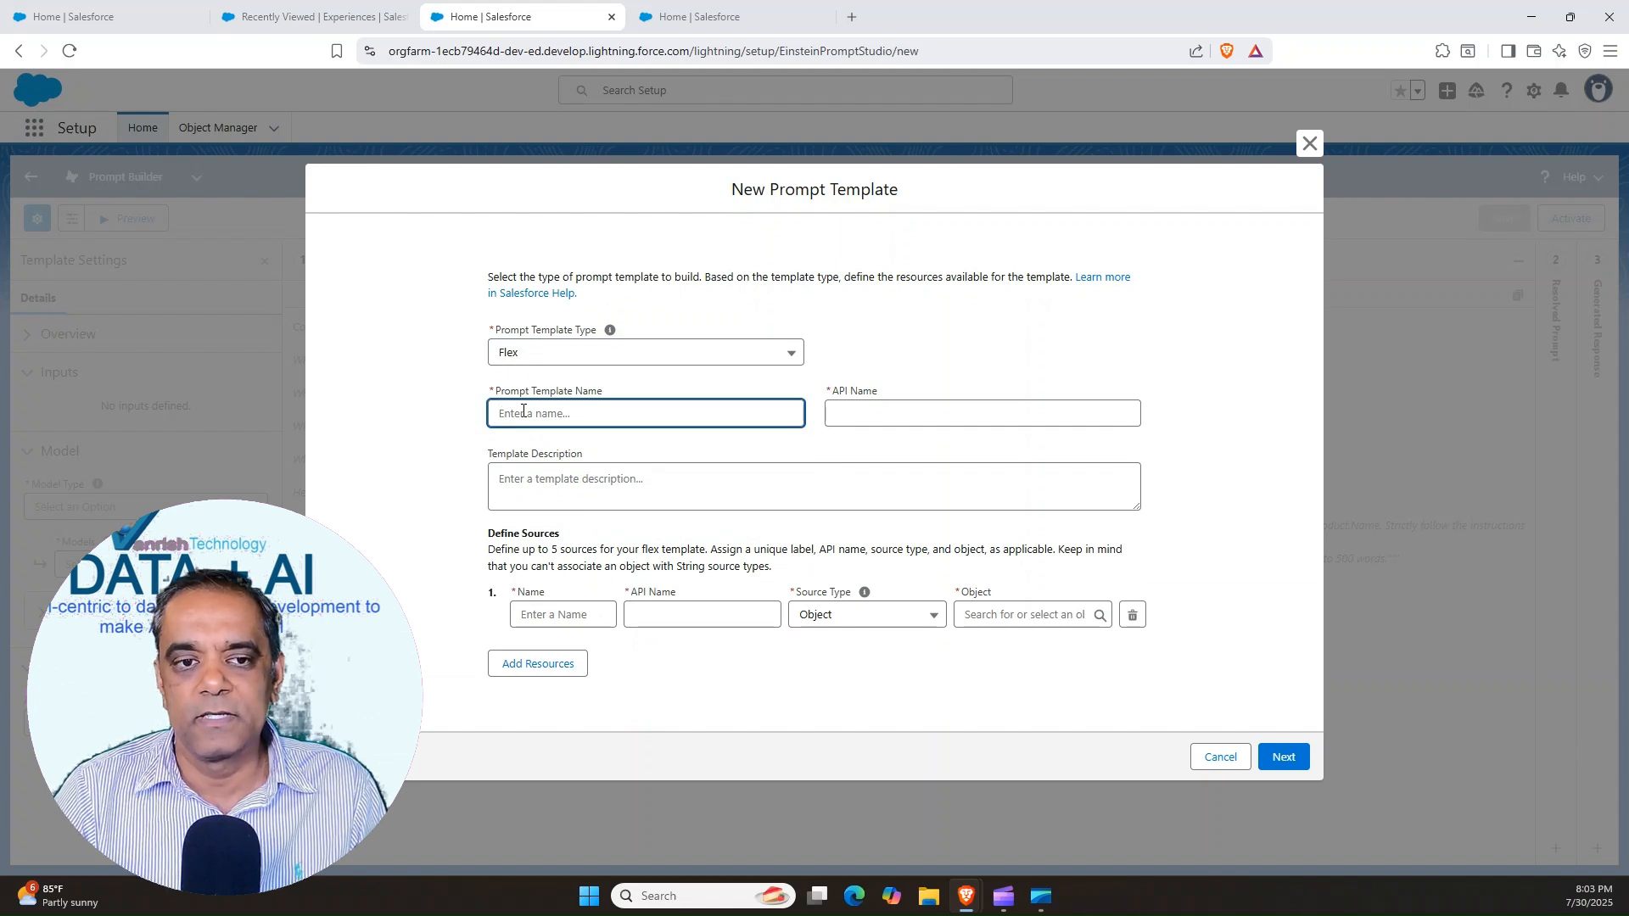
pyautogui.write('New Guest Newsletter')
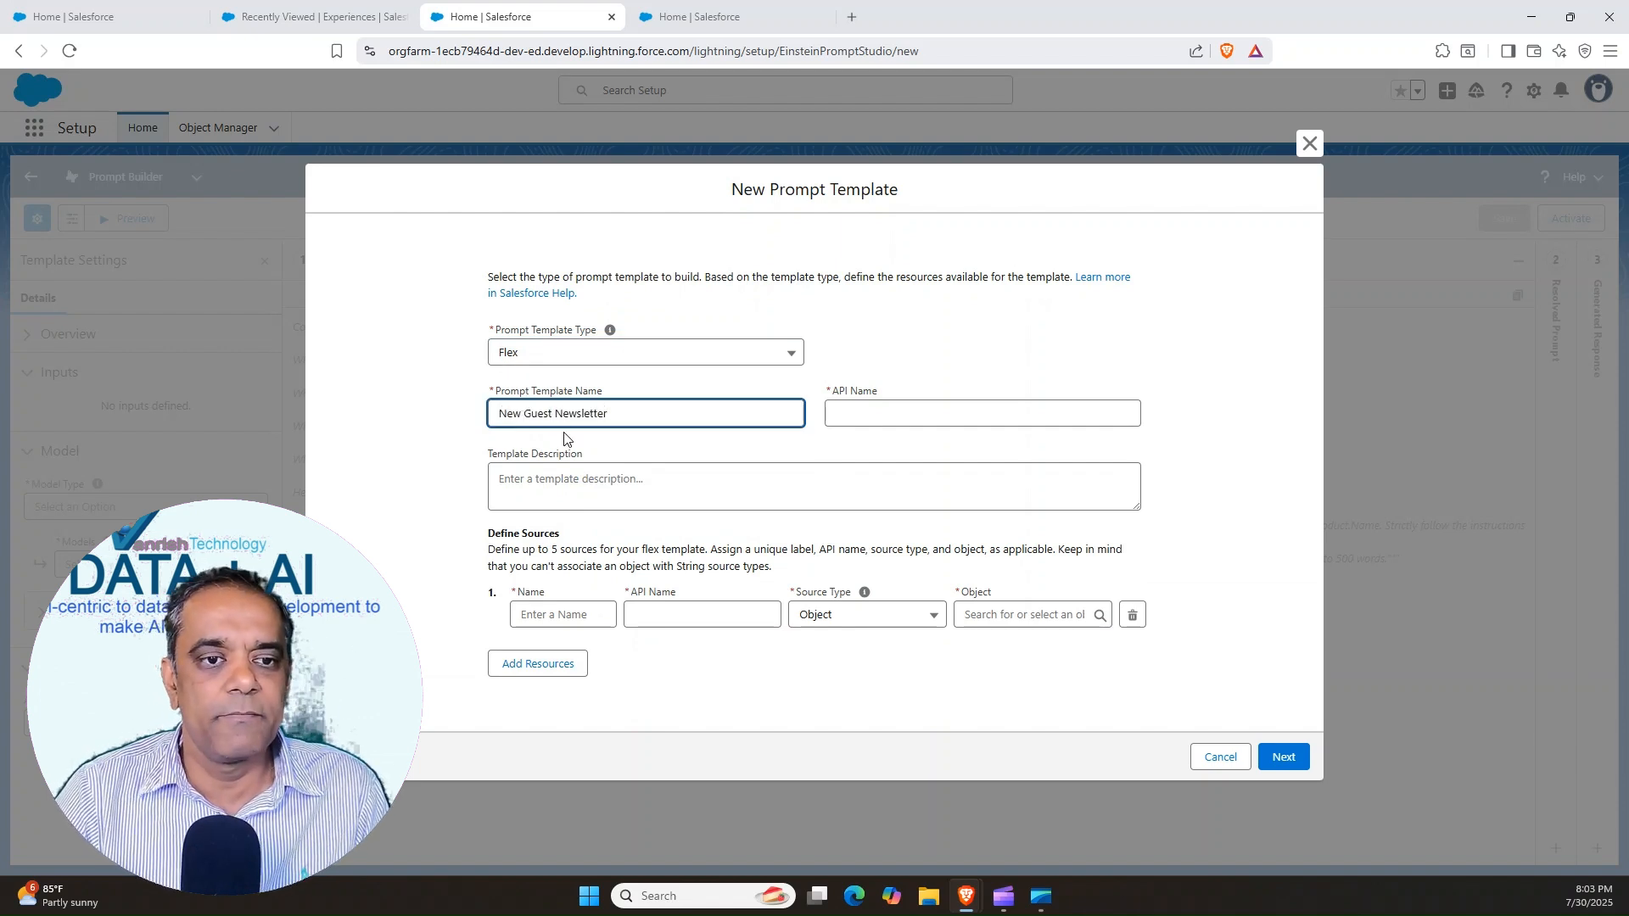
pyautogui.click(887, 409)
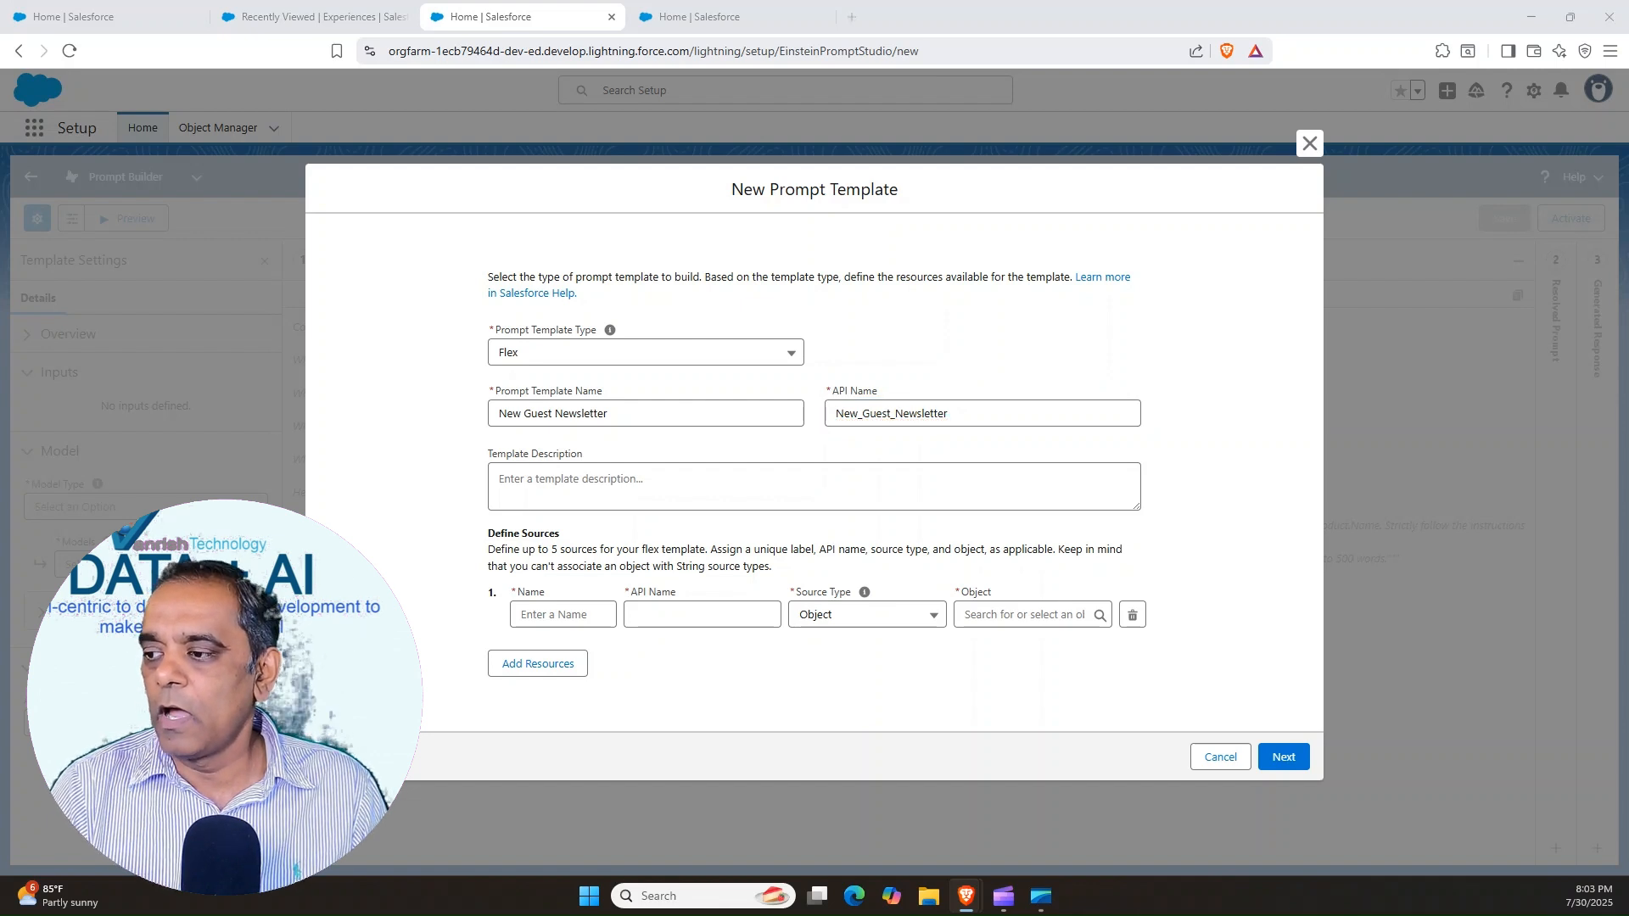
pyautogui.click(541, 476)
pyautogui.write('Newsletter for incoming resort guests.')
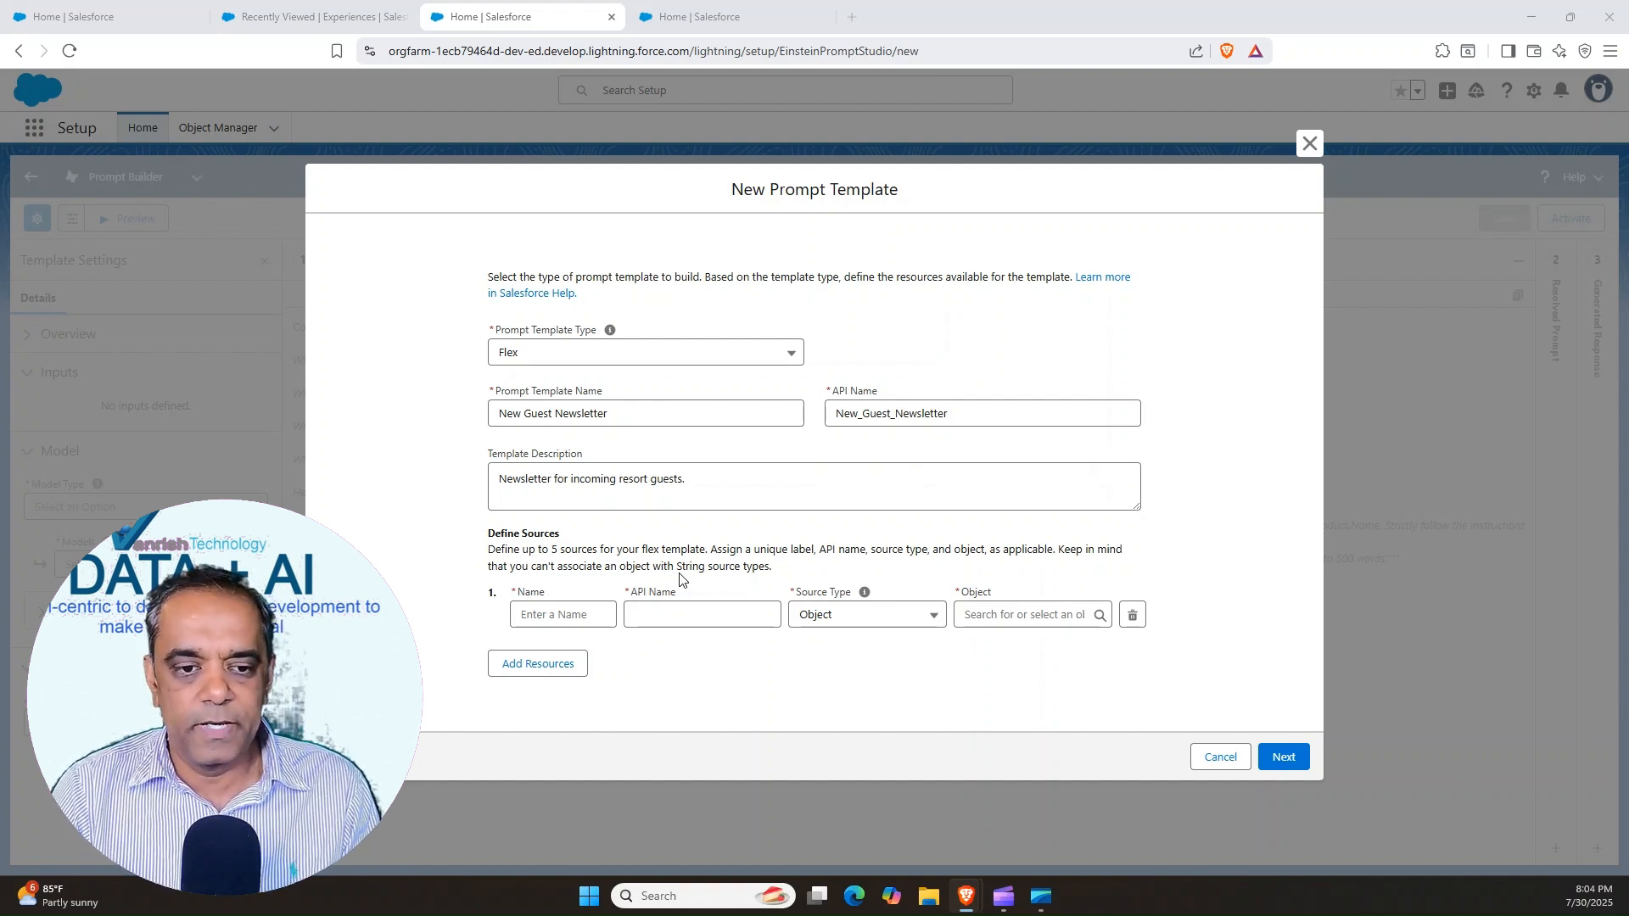
# Define the first source as Reservation, using the External Reservation object
pyautogui.click(580, 613)
pyautogui.write('Reservation')
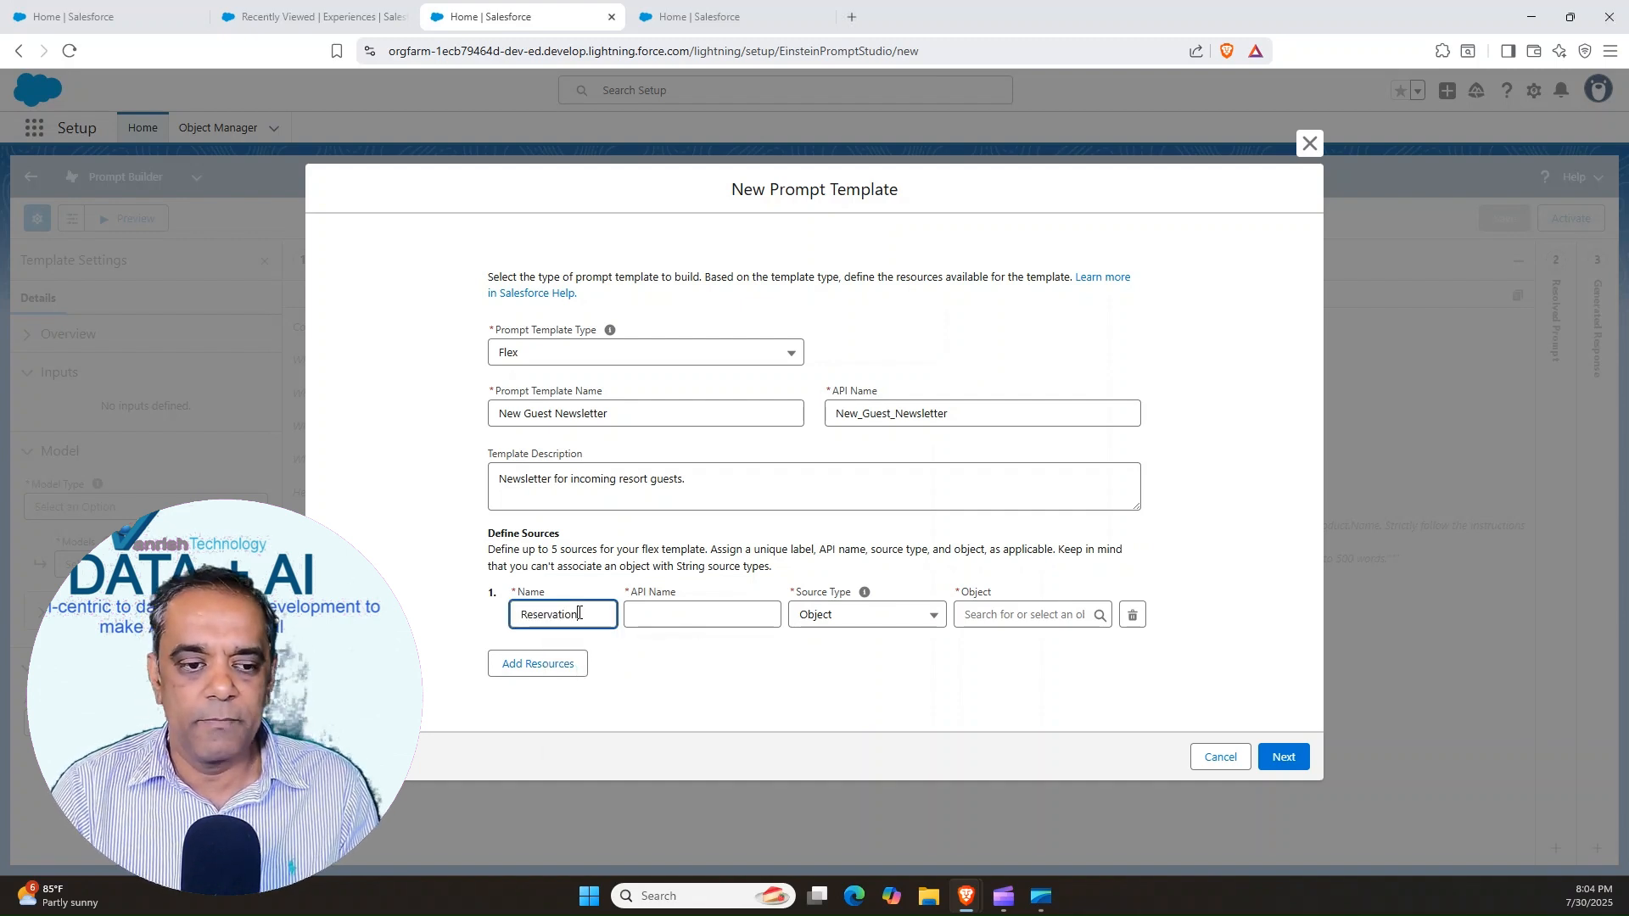
pyautogui.click(678, 614)
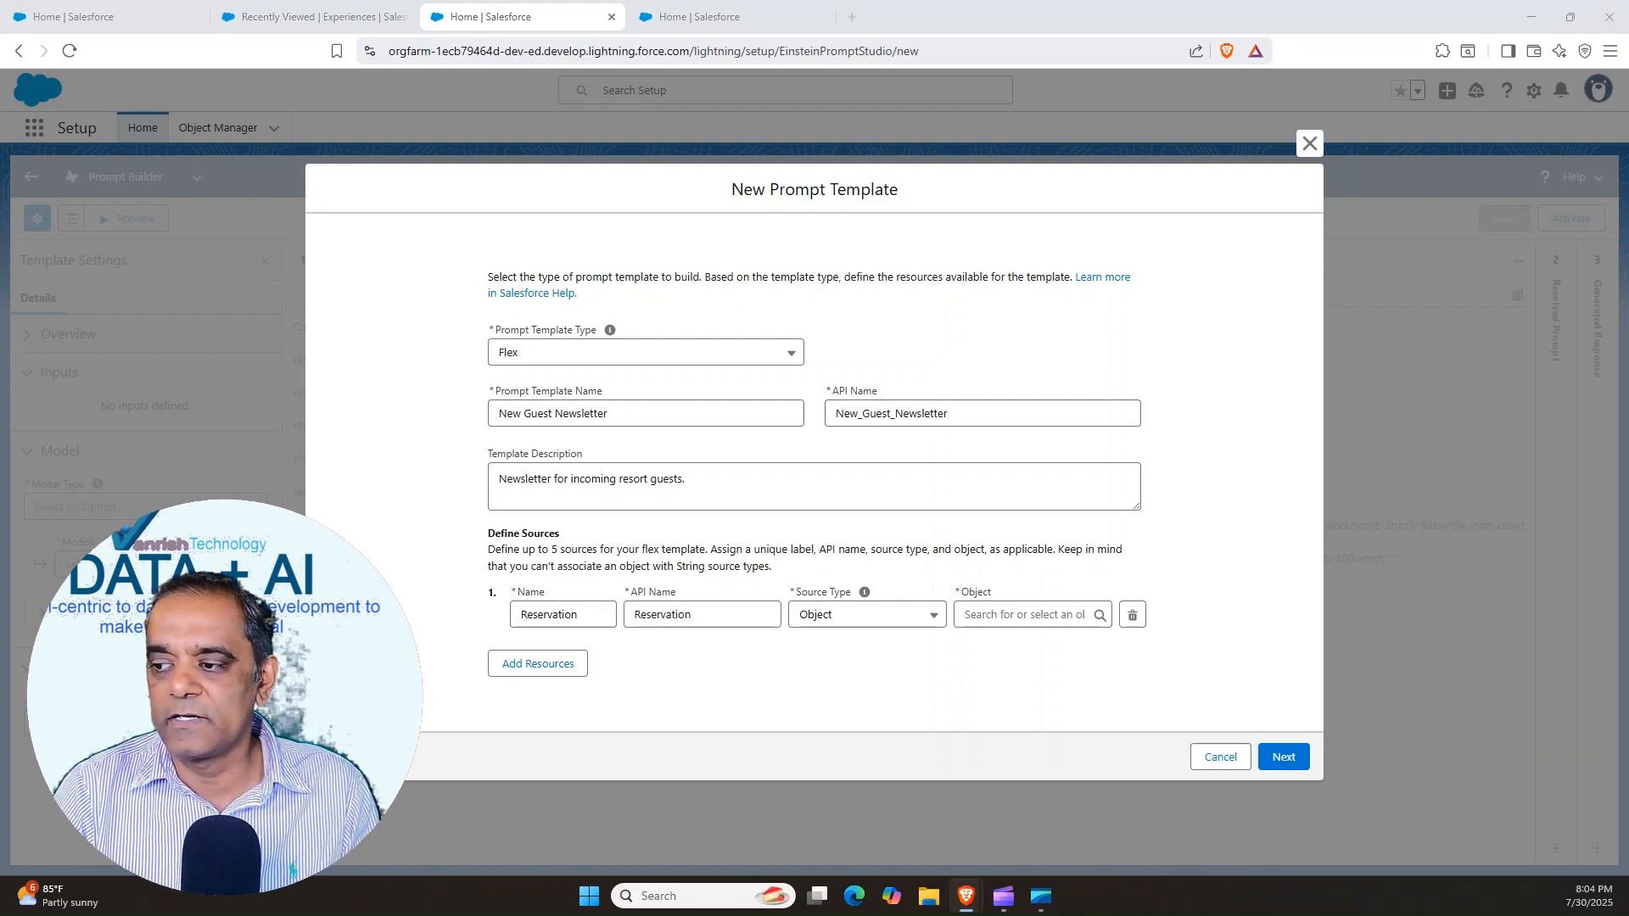
pyautogui.click(1017, 615)
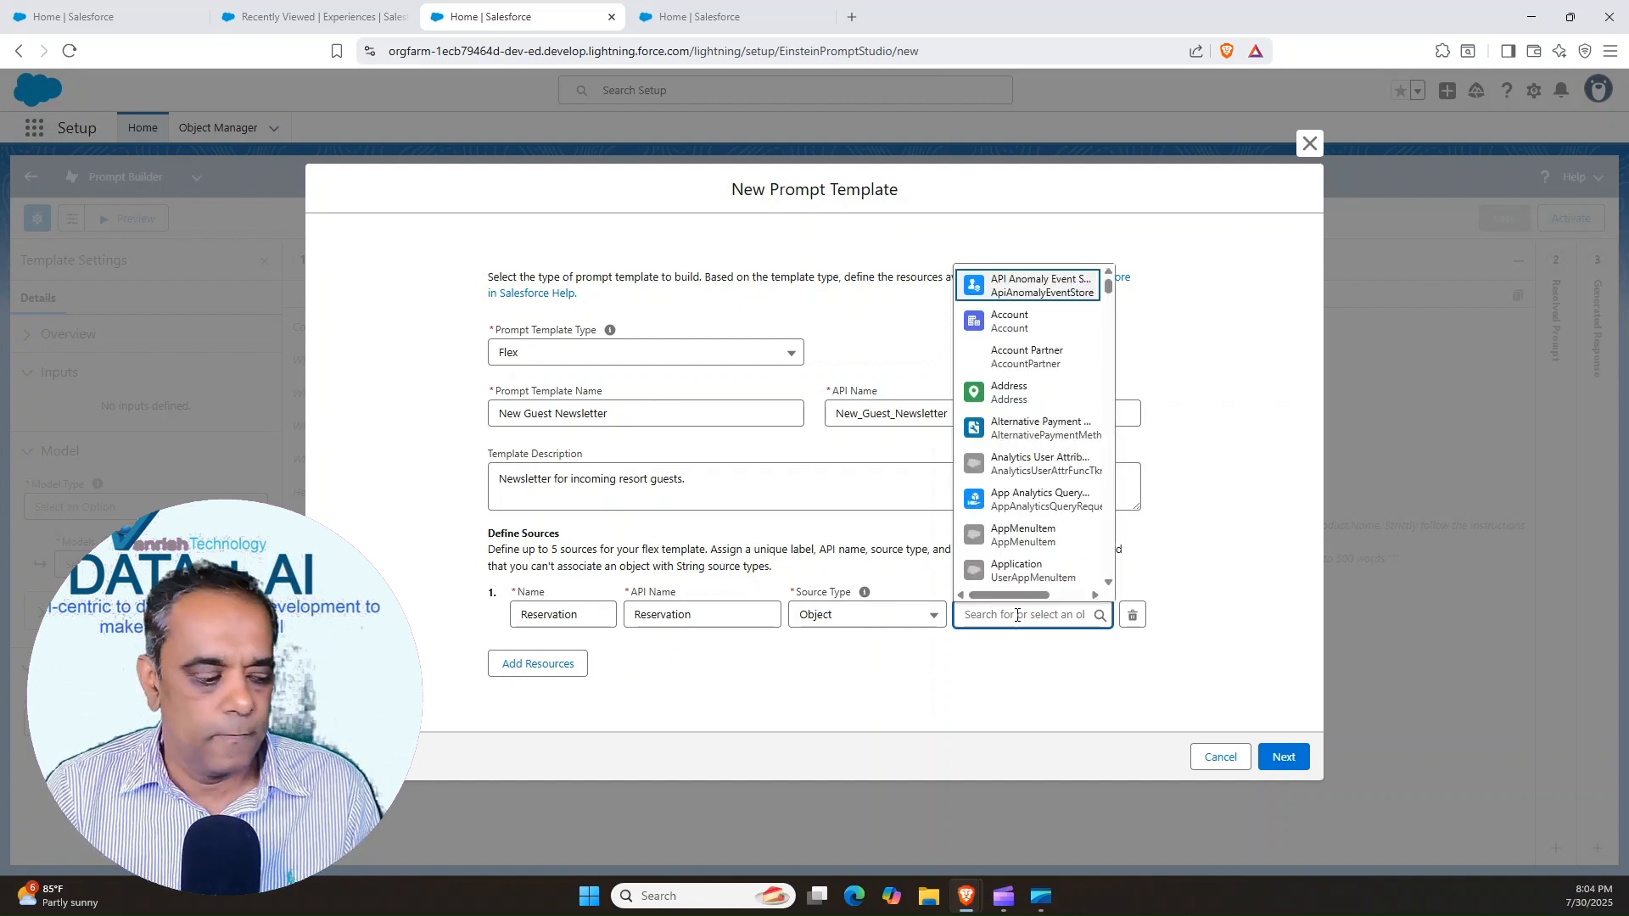
pyautogui.write('External Reservation')
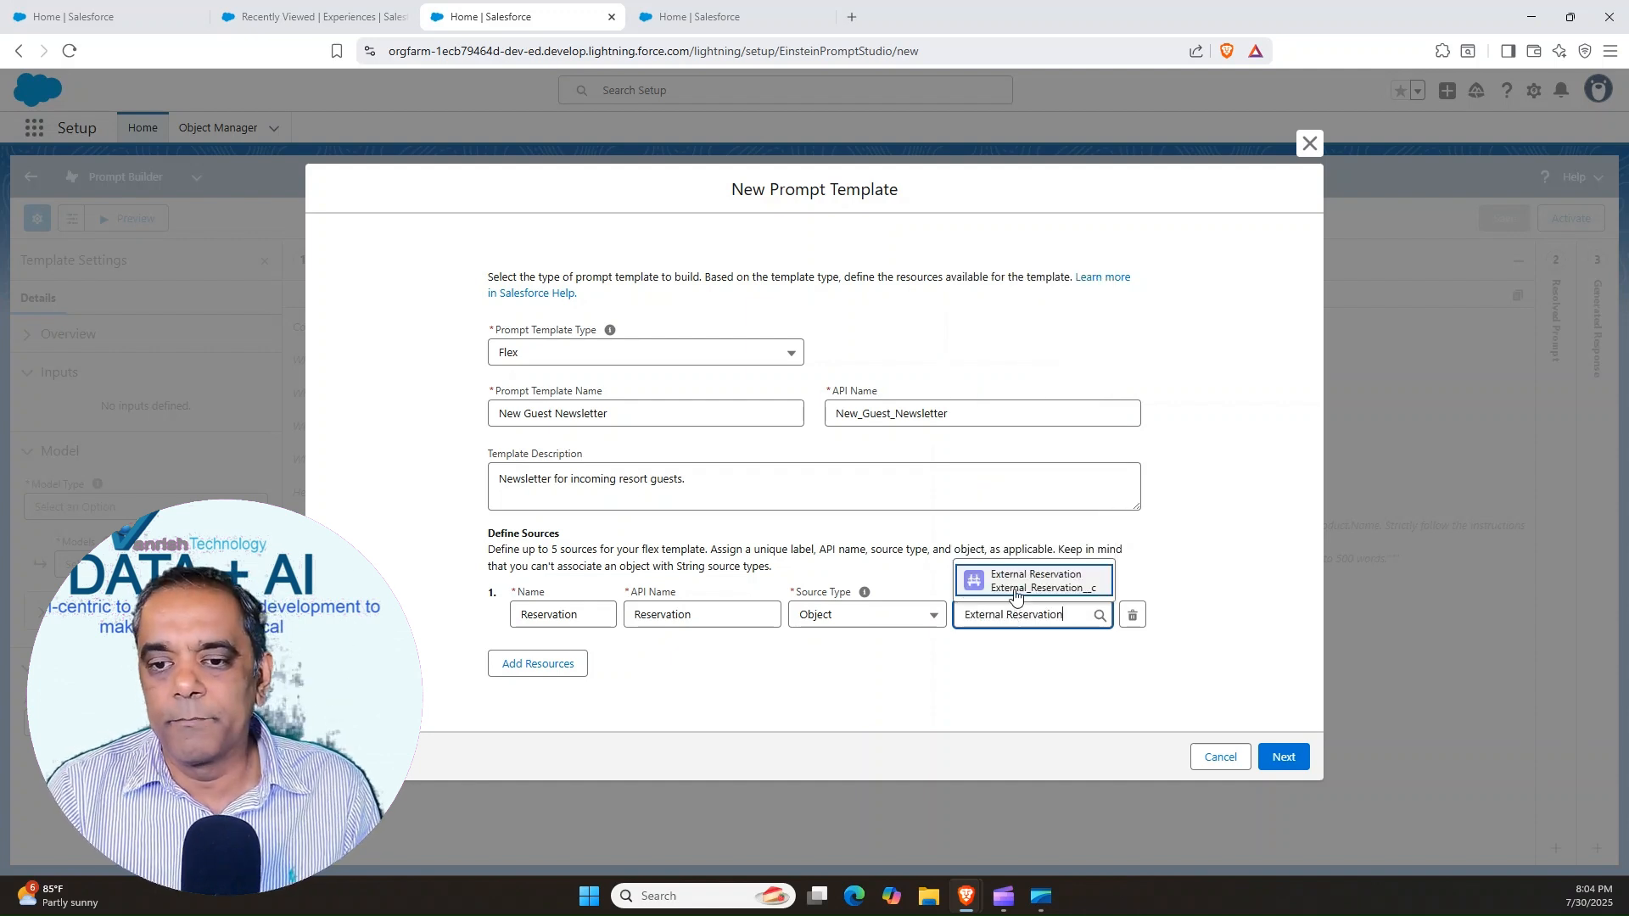
pyautogui.click(1020, 586)
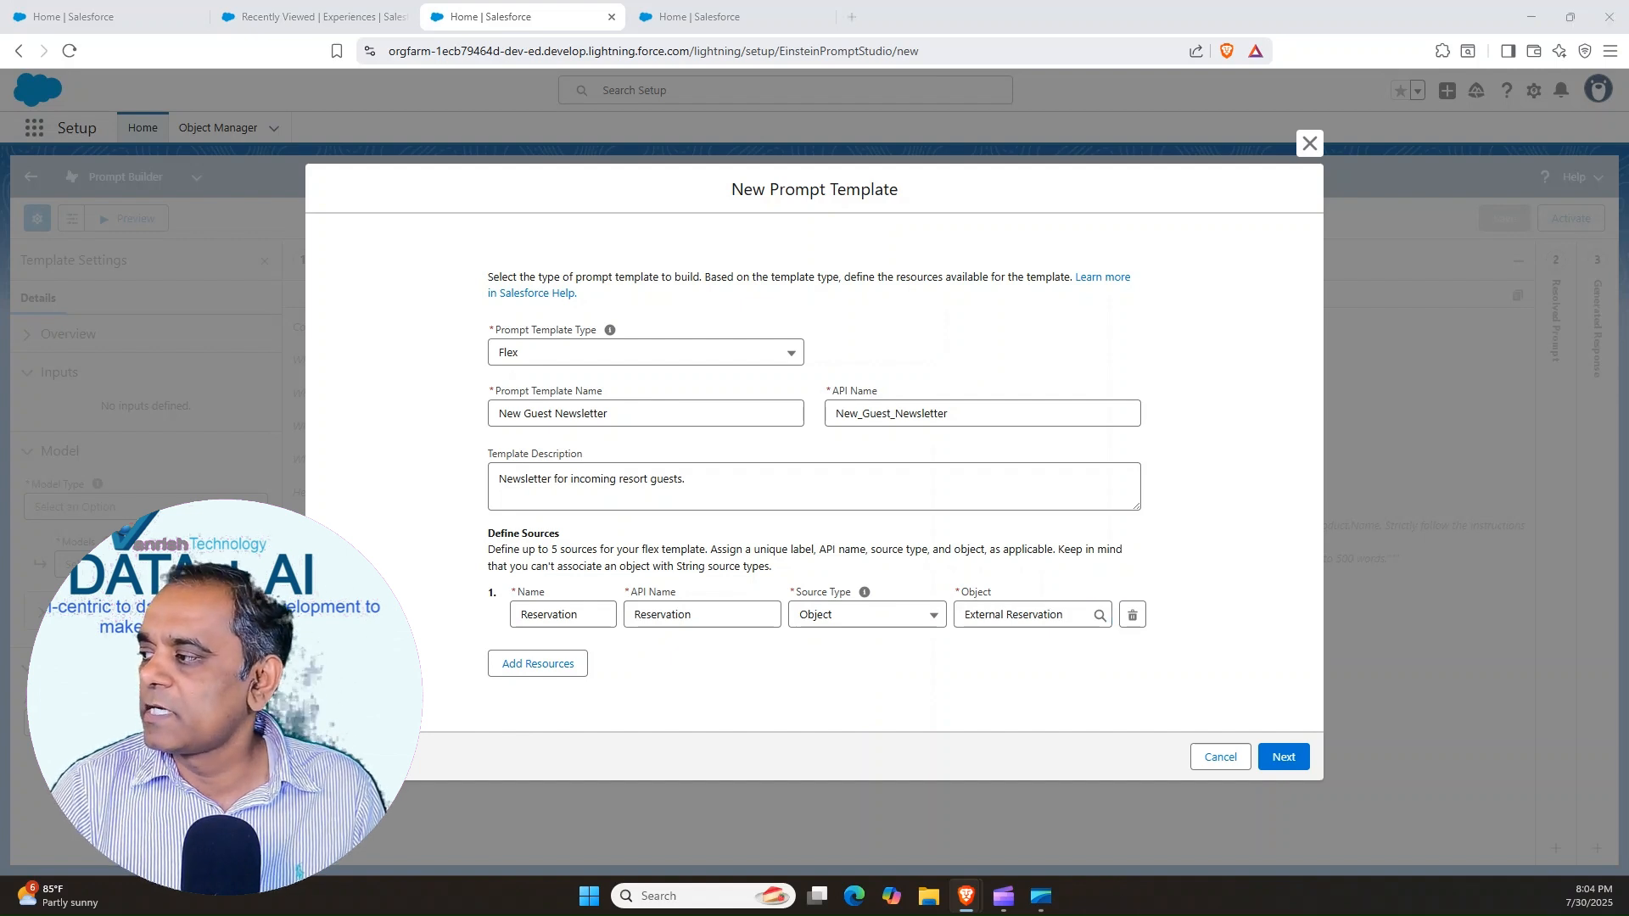
# Add a second source named Experience using the Experience object, and continue to the template's prompt editor
pyautogui.click(527, 664)
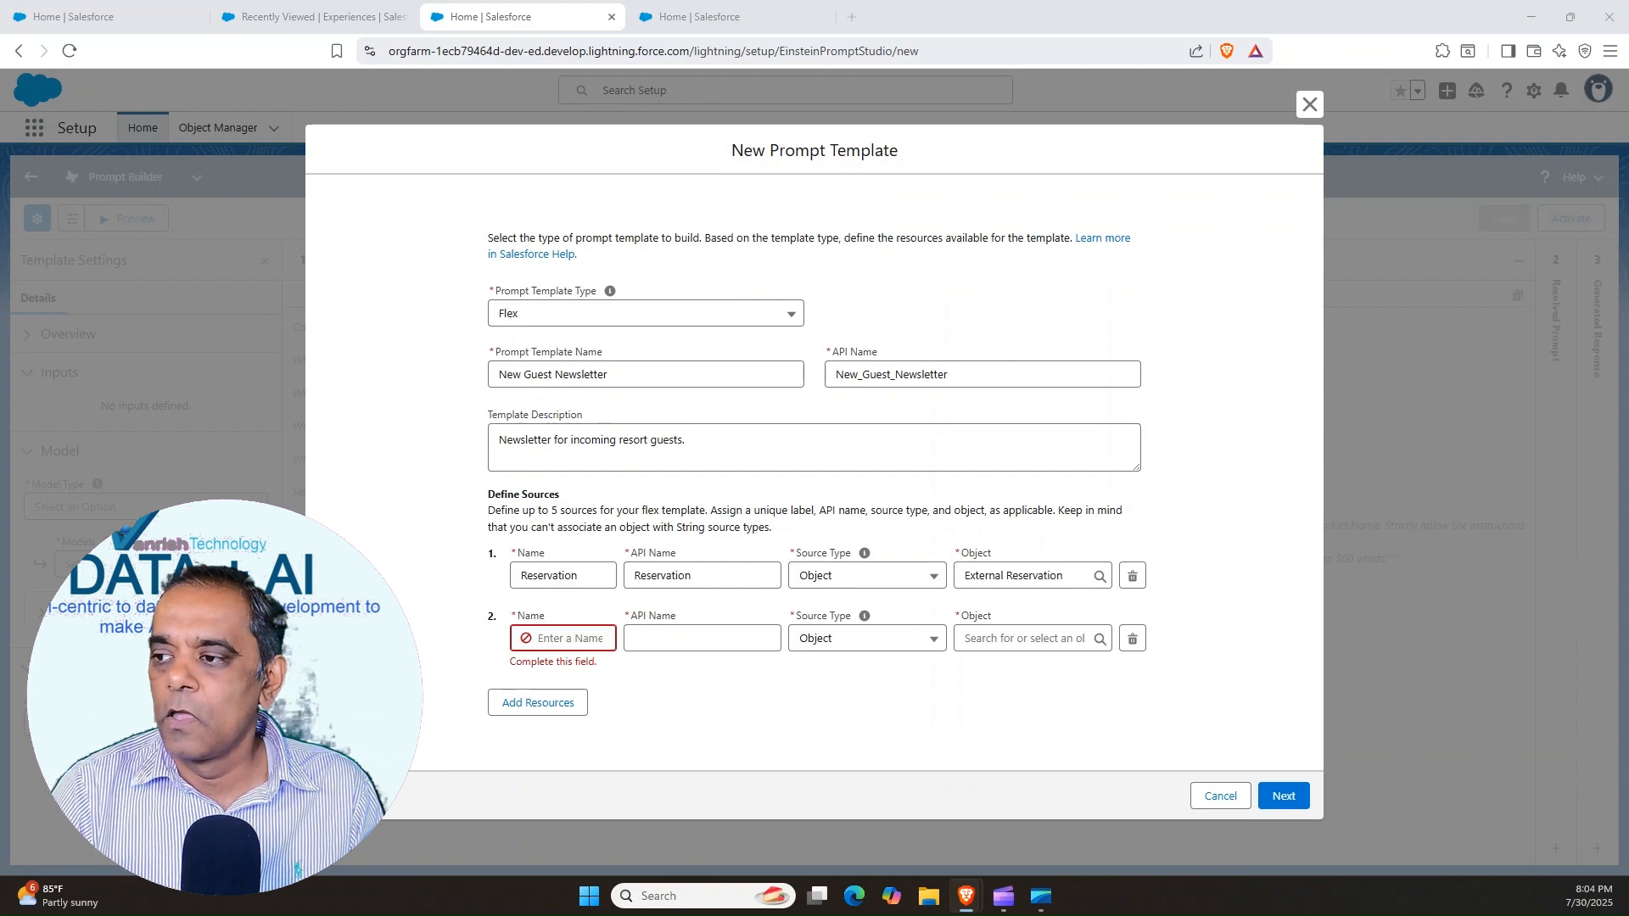
pyautogui.click(560, 637)
pyautogui.write('Experience')
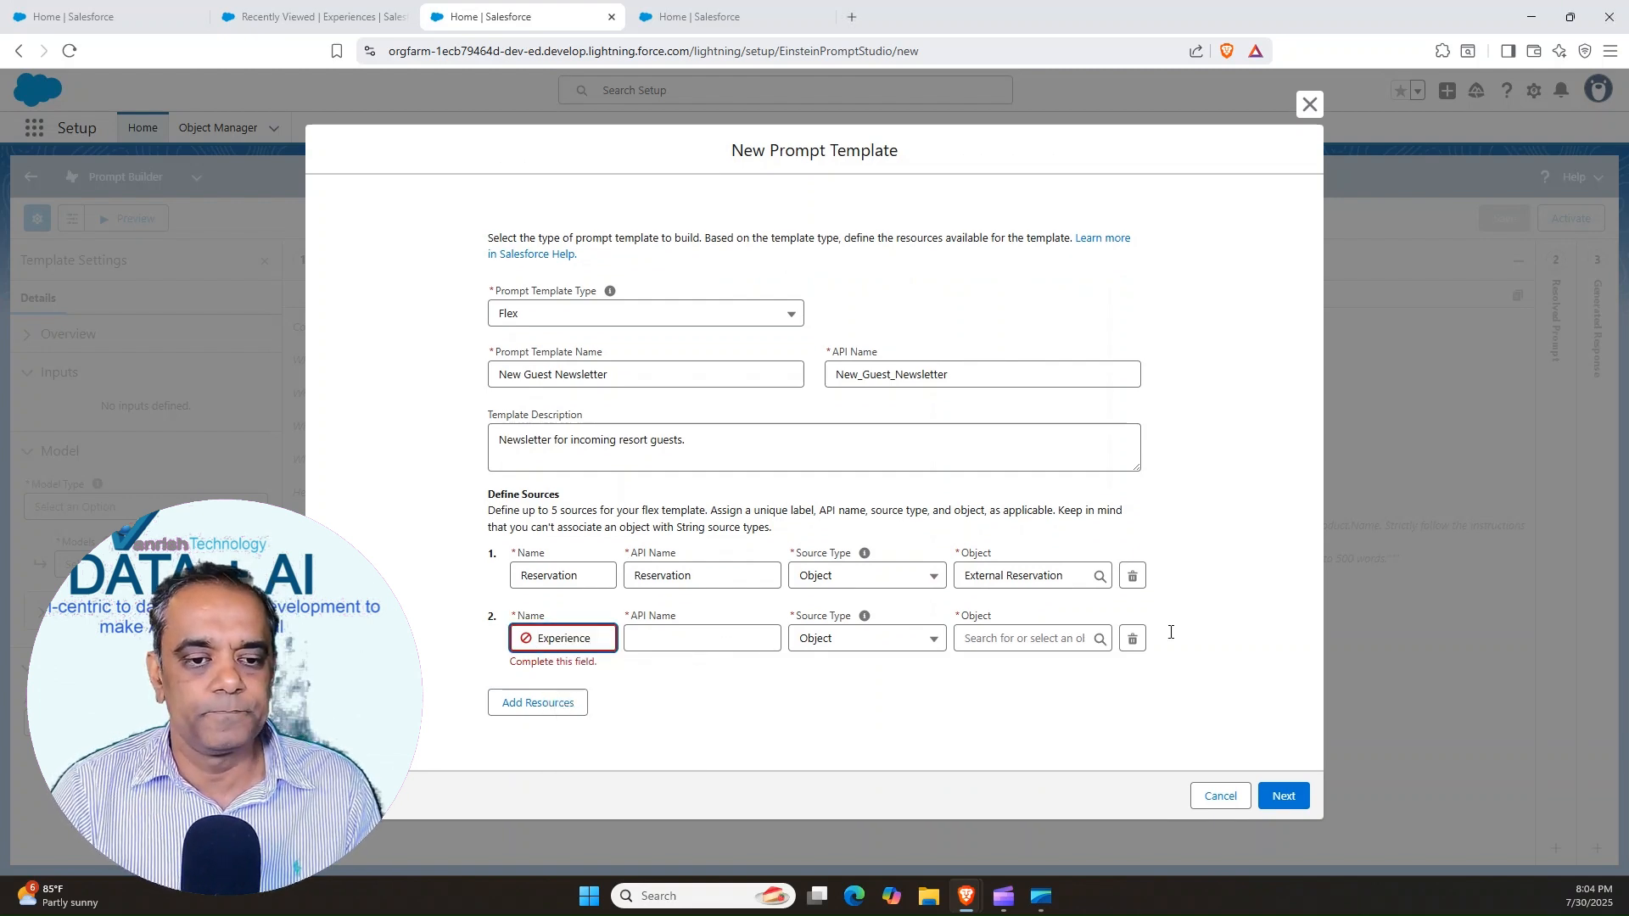
pyautogui.press('Tab')
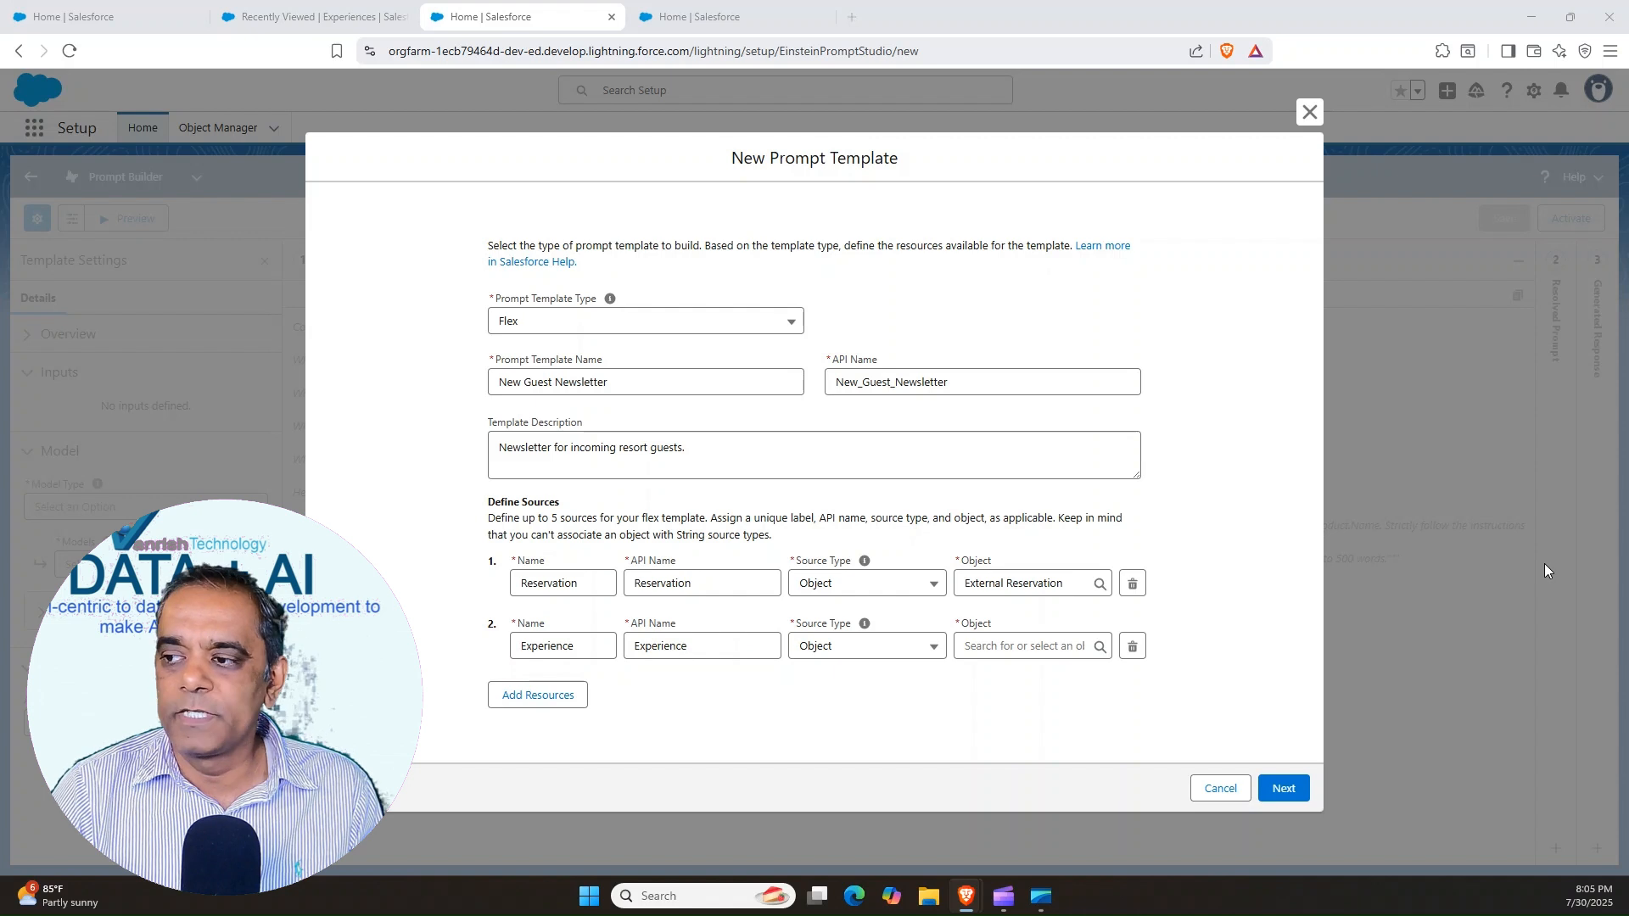
pyautogui.click(1002, 643)
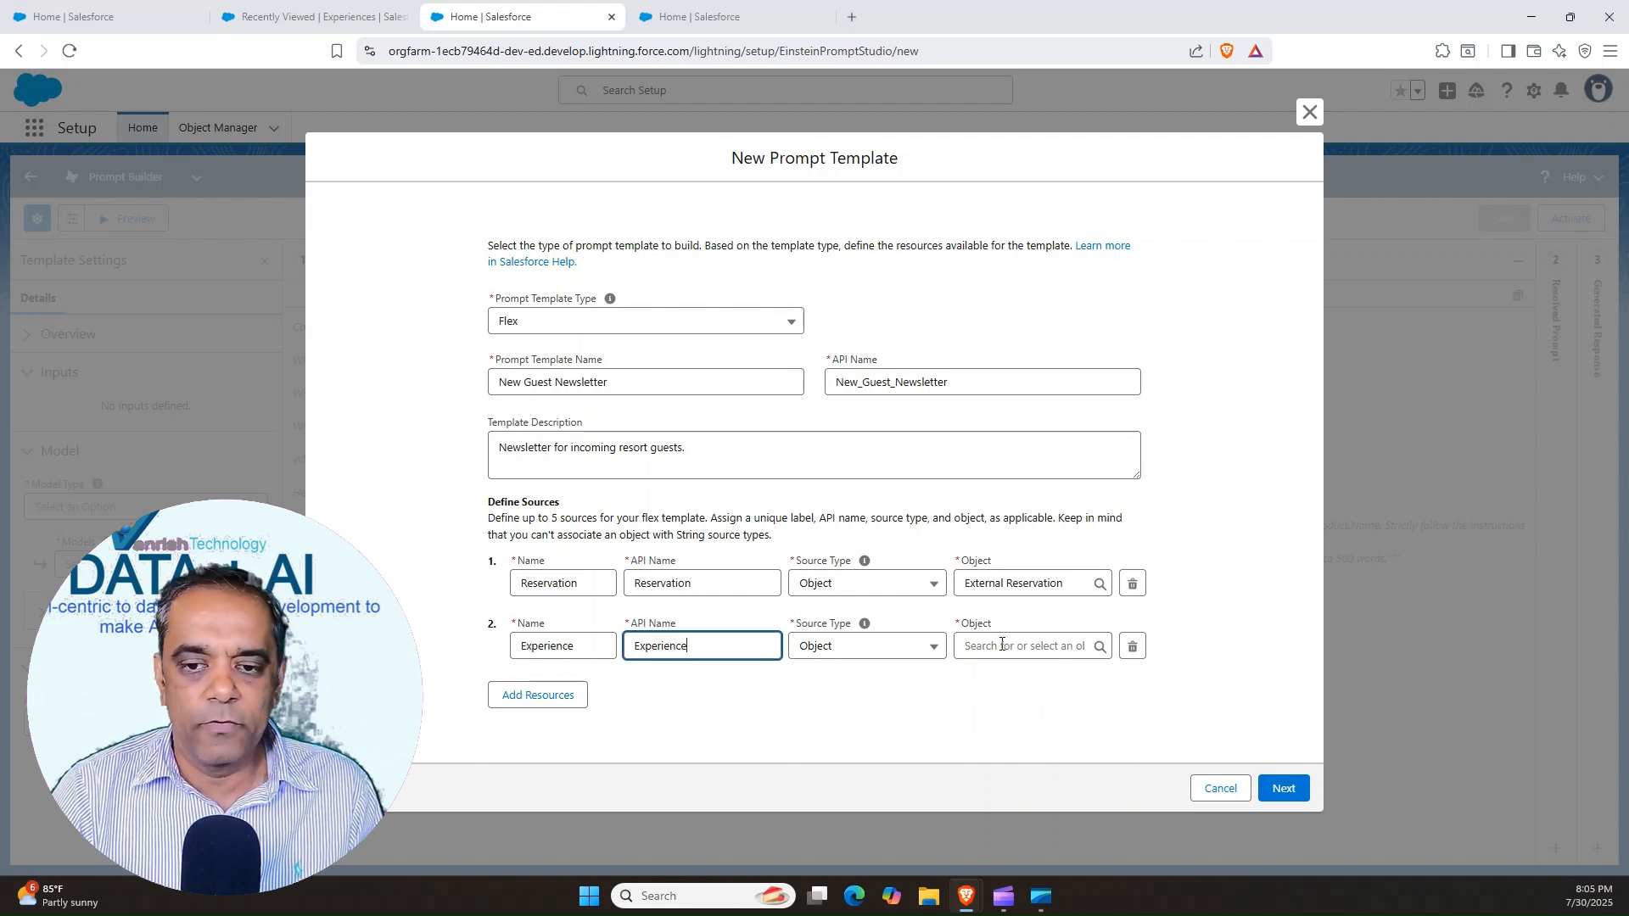
pyautogui.click(980, 643)
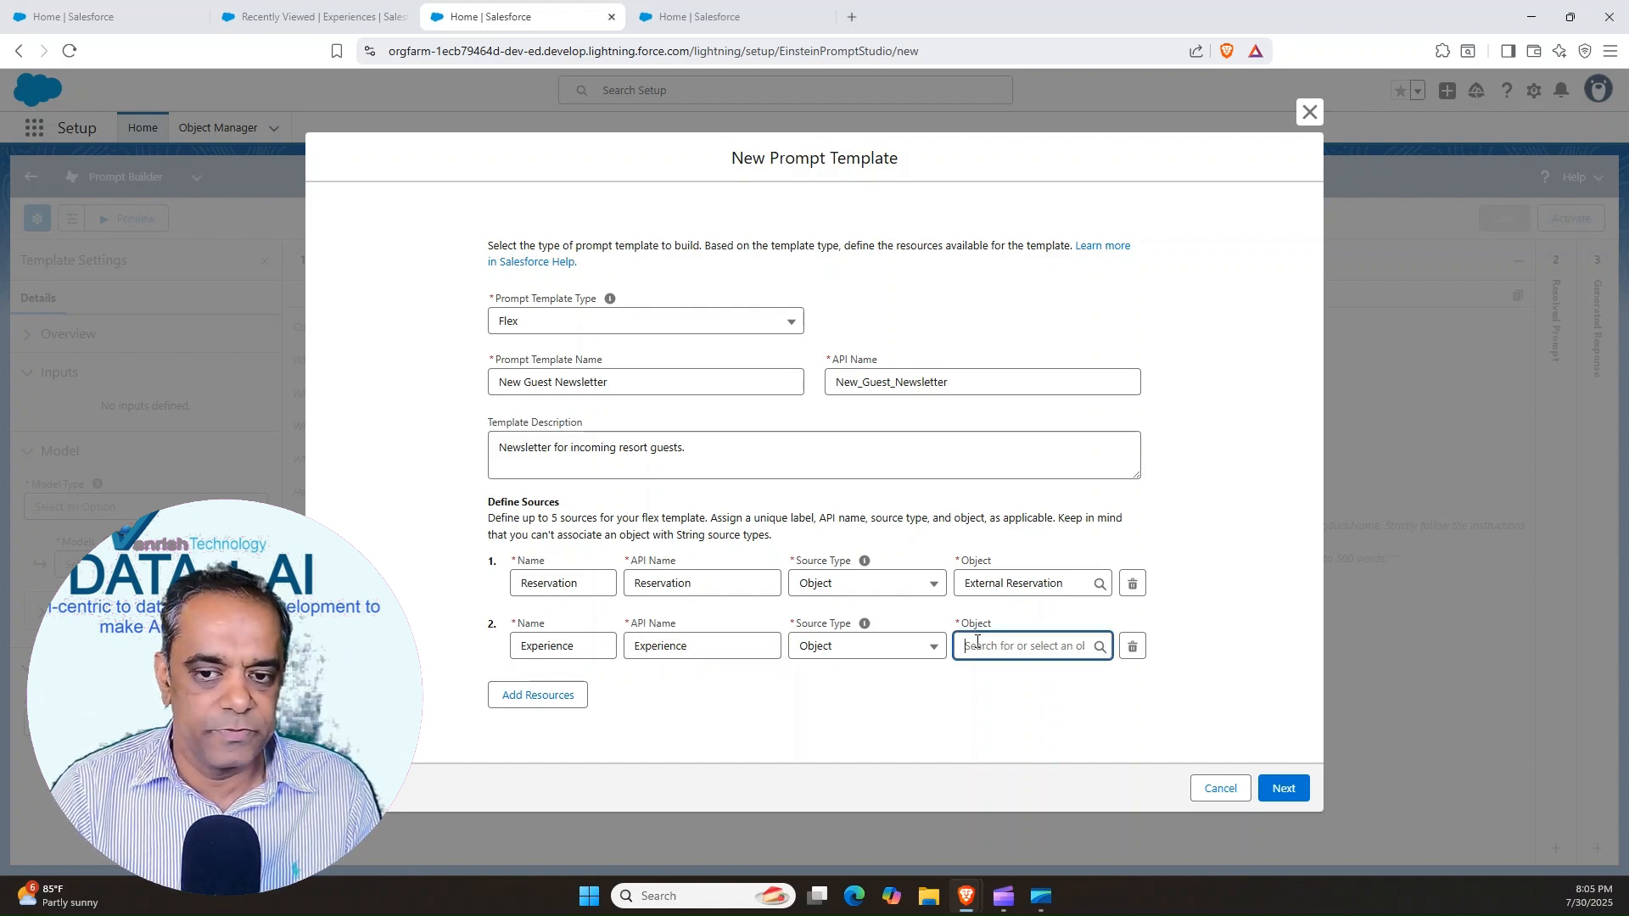
pyautogui.write('Experience')
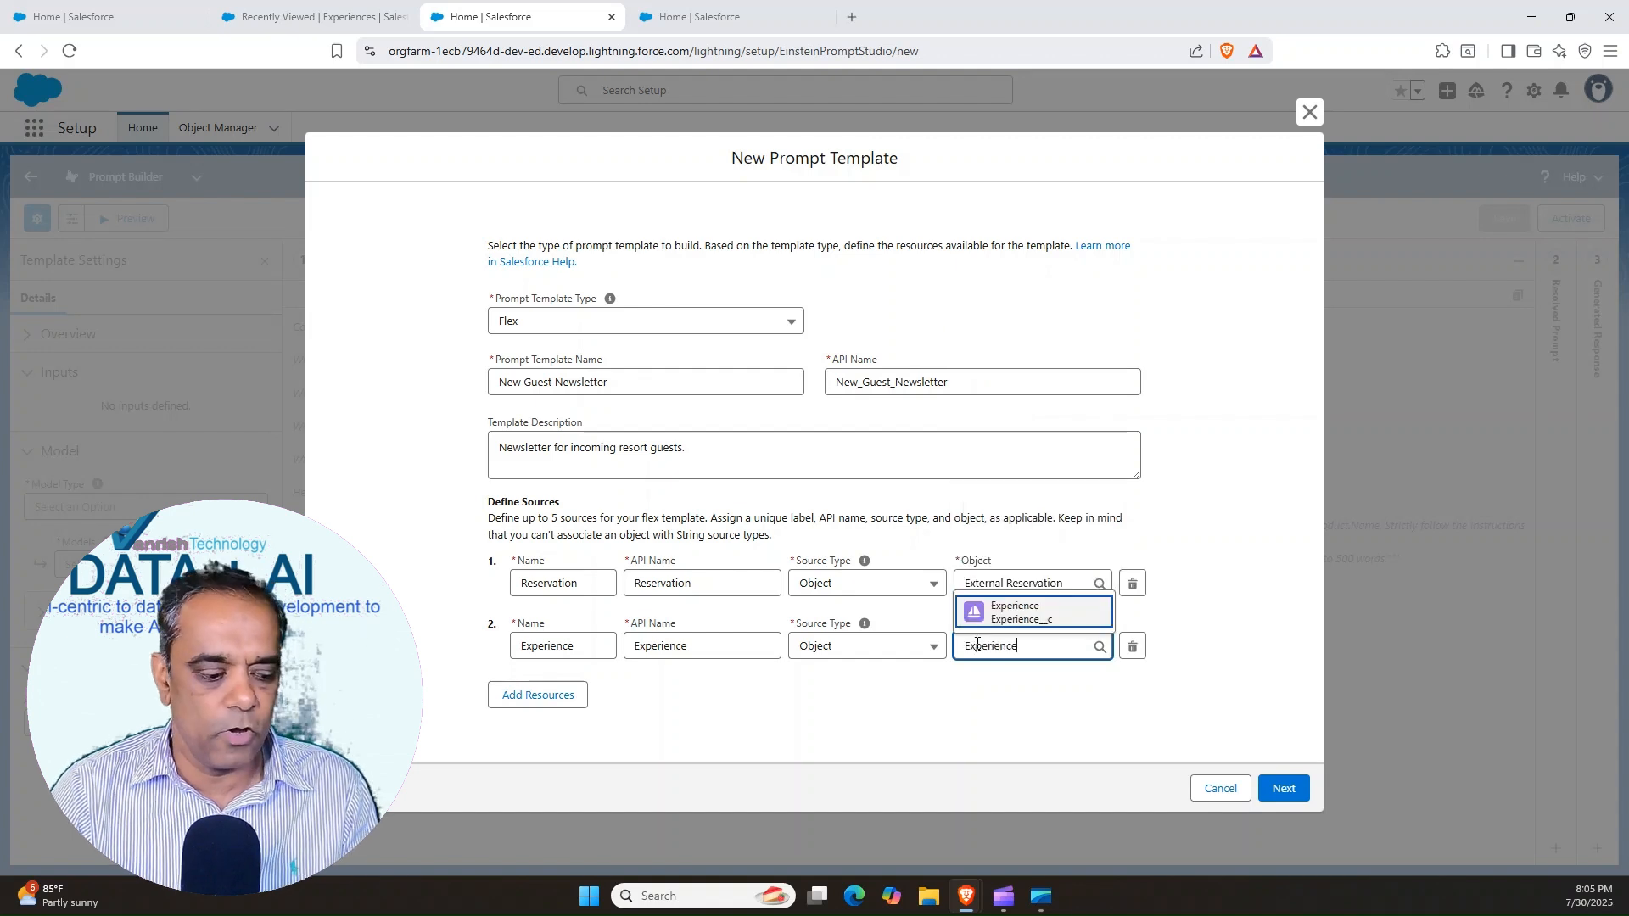
pyautogui.click(1018, 619)
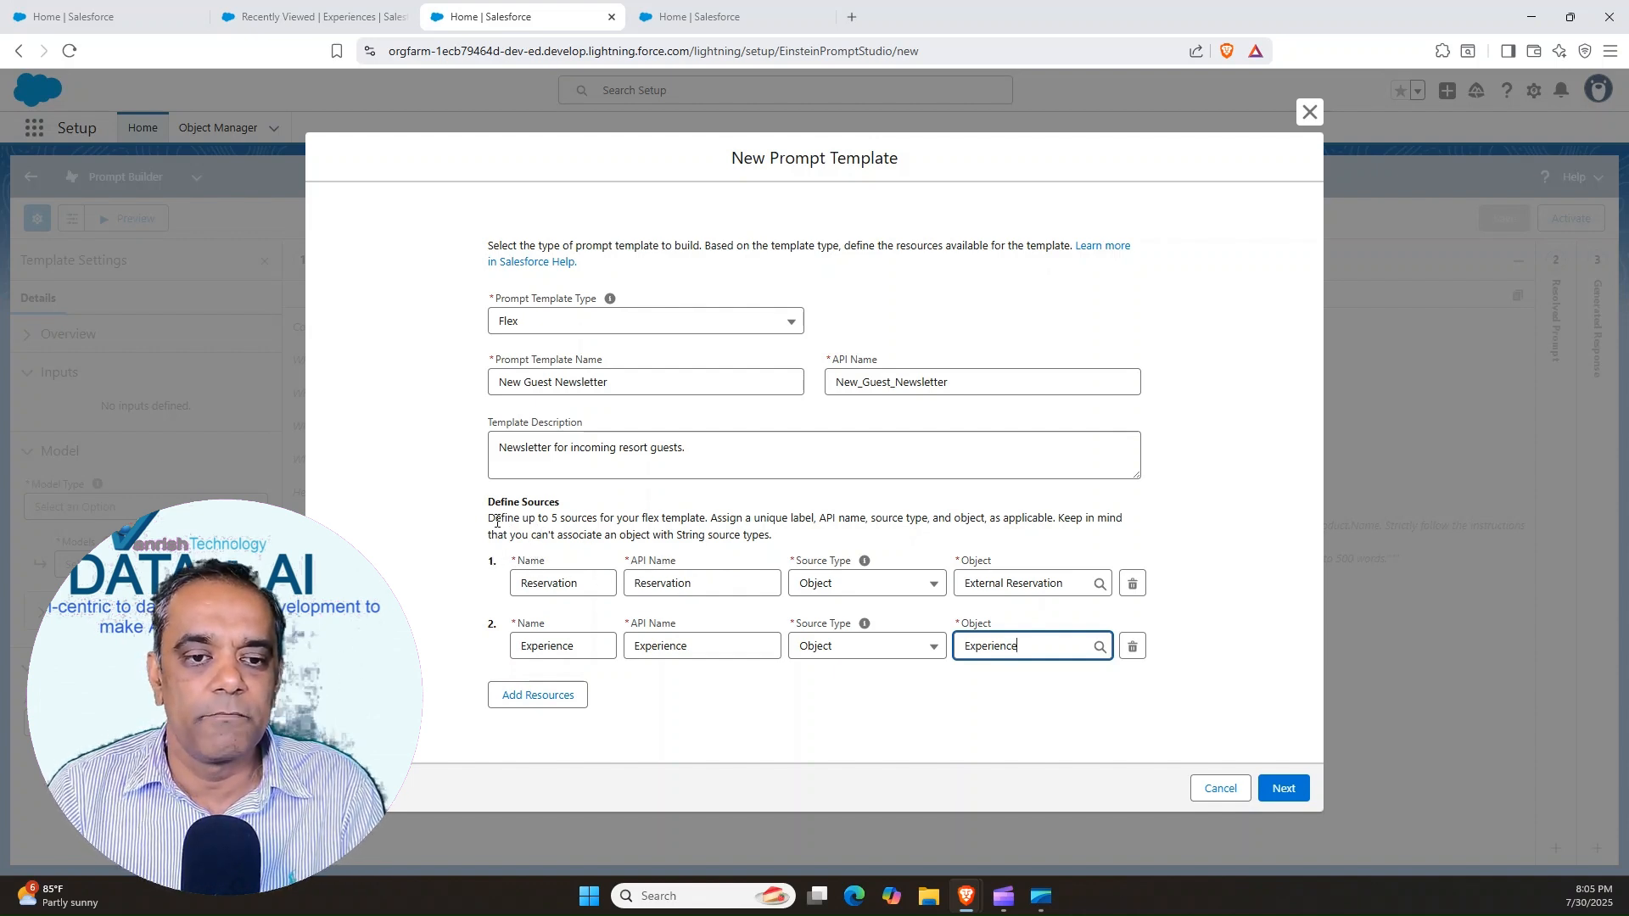
pyautogui.moveTo(489, 520); pyautogui.dragTo(846, 519)
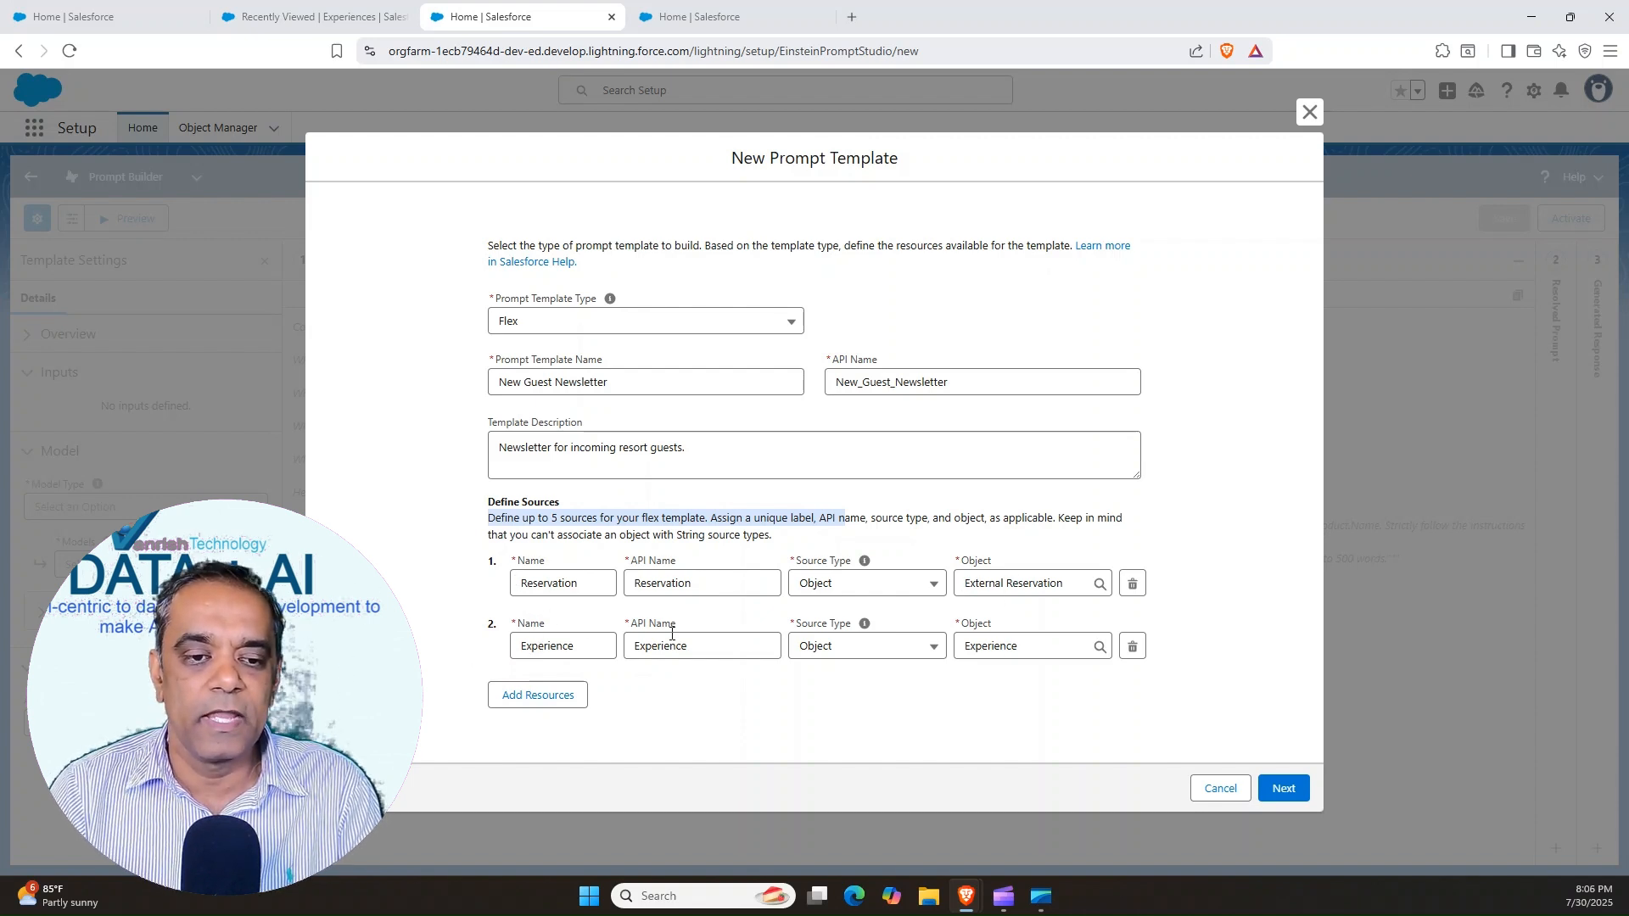
pyautogui.click(1283, 788)
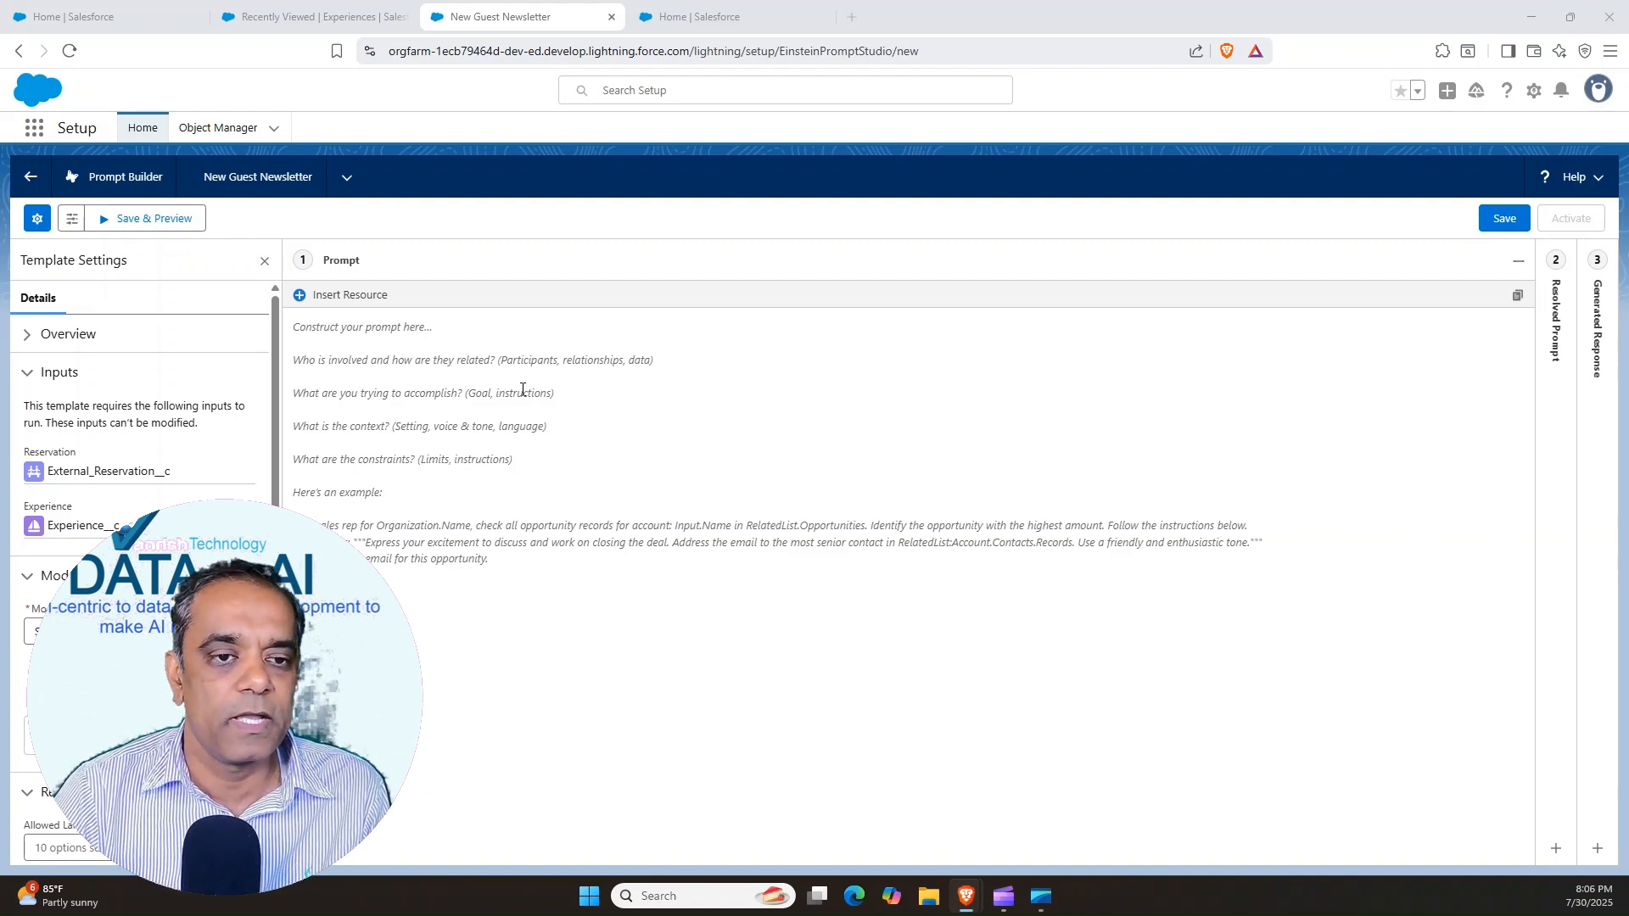
# Paste the prepared Coral Cloud Resorts newsletter instructions into the empty prompt and review the reservation and experience placeholders
pyautogui.click(362, 325)
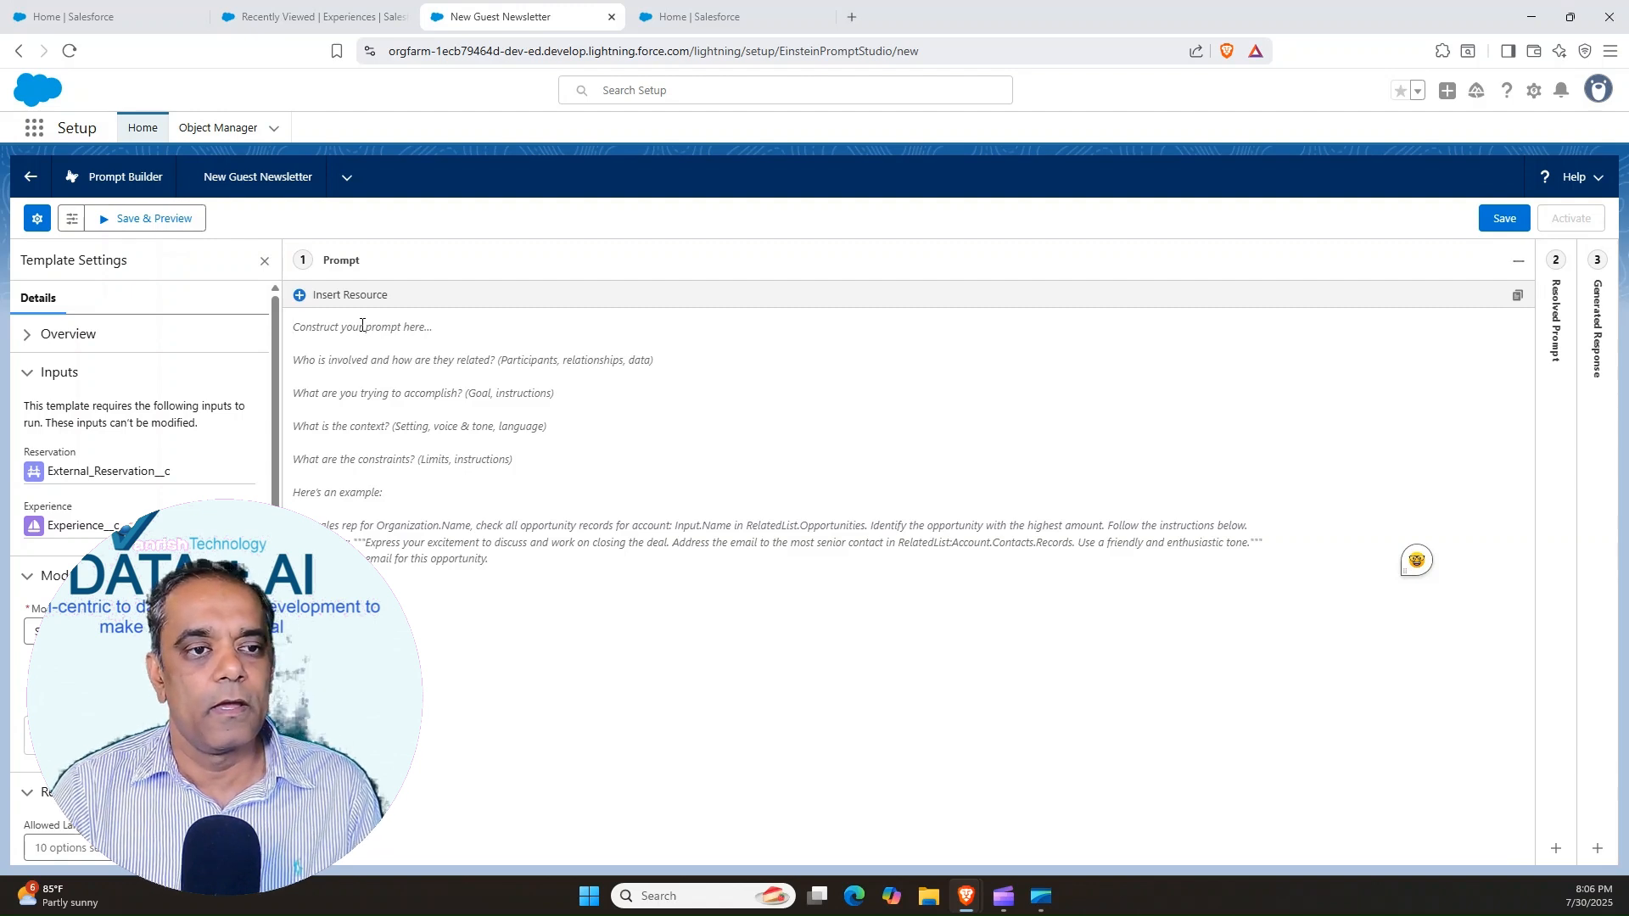
pyautogui.hotkey('ctrl', 'v')
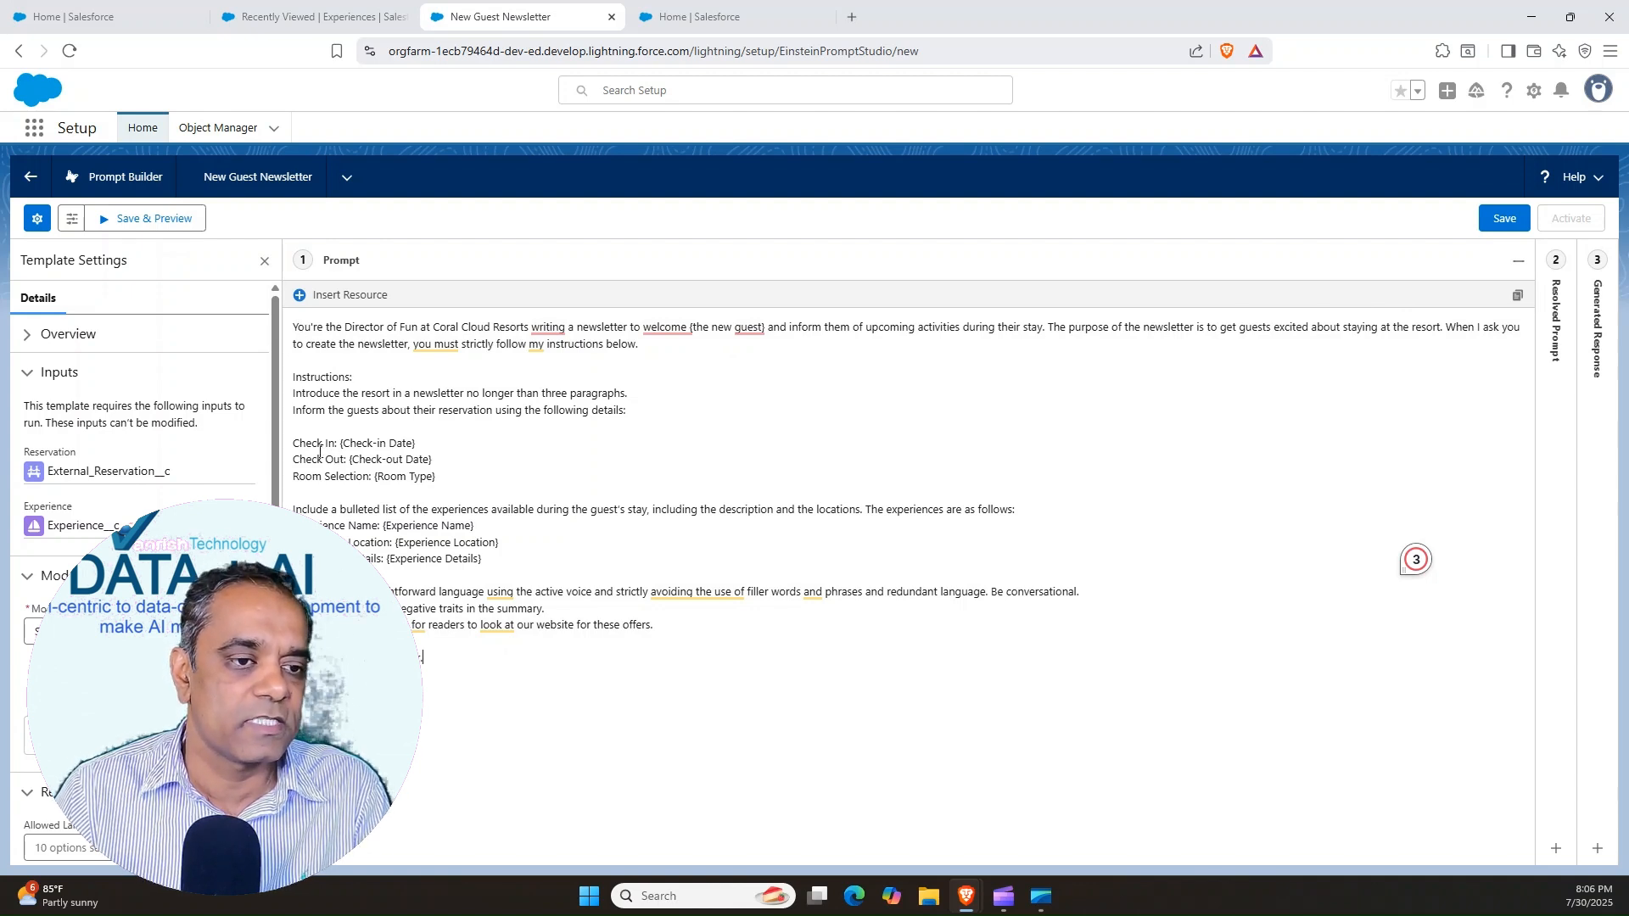
pyautogui.moveTo(340, 443); pyautogui.dragTo(435, 476)
pyautogui.click(375, 476)
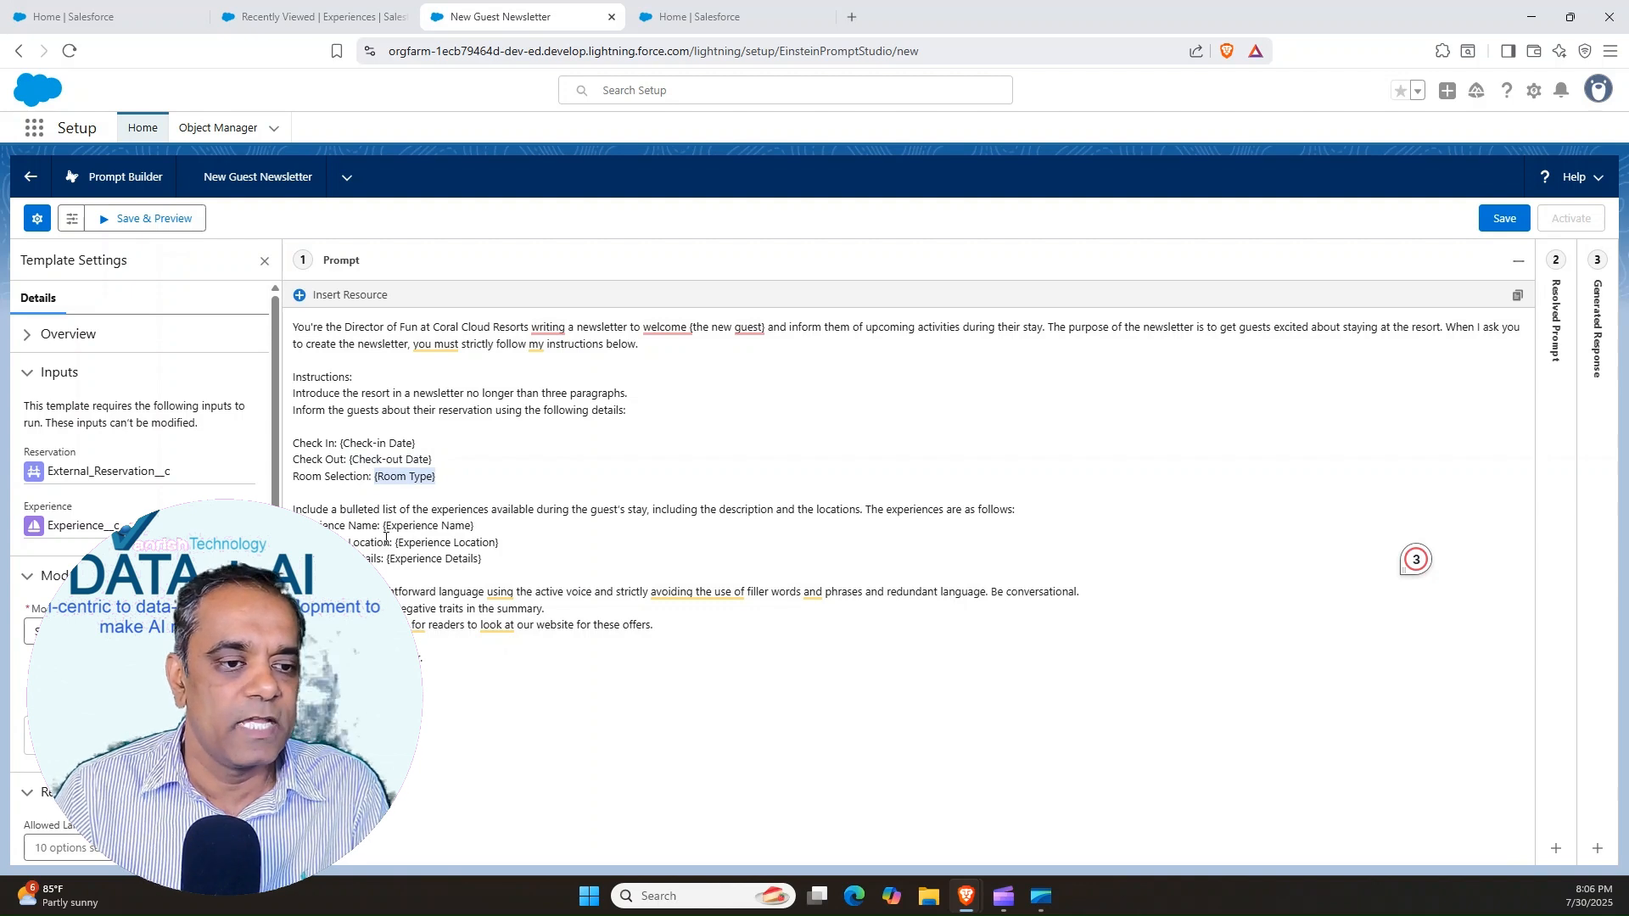
pyautogui.moveTo(386, 525); pyautogui.dragTo(482, 559)
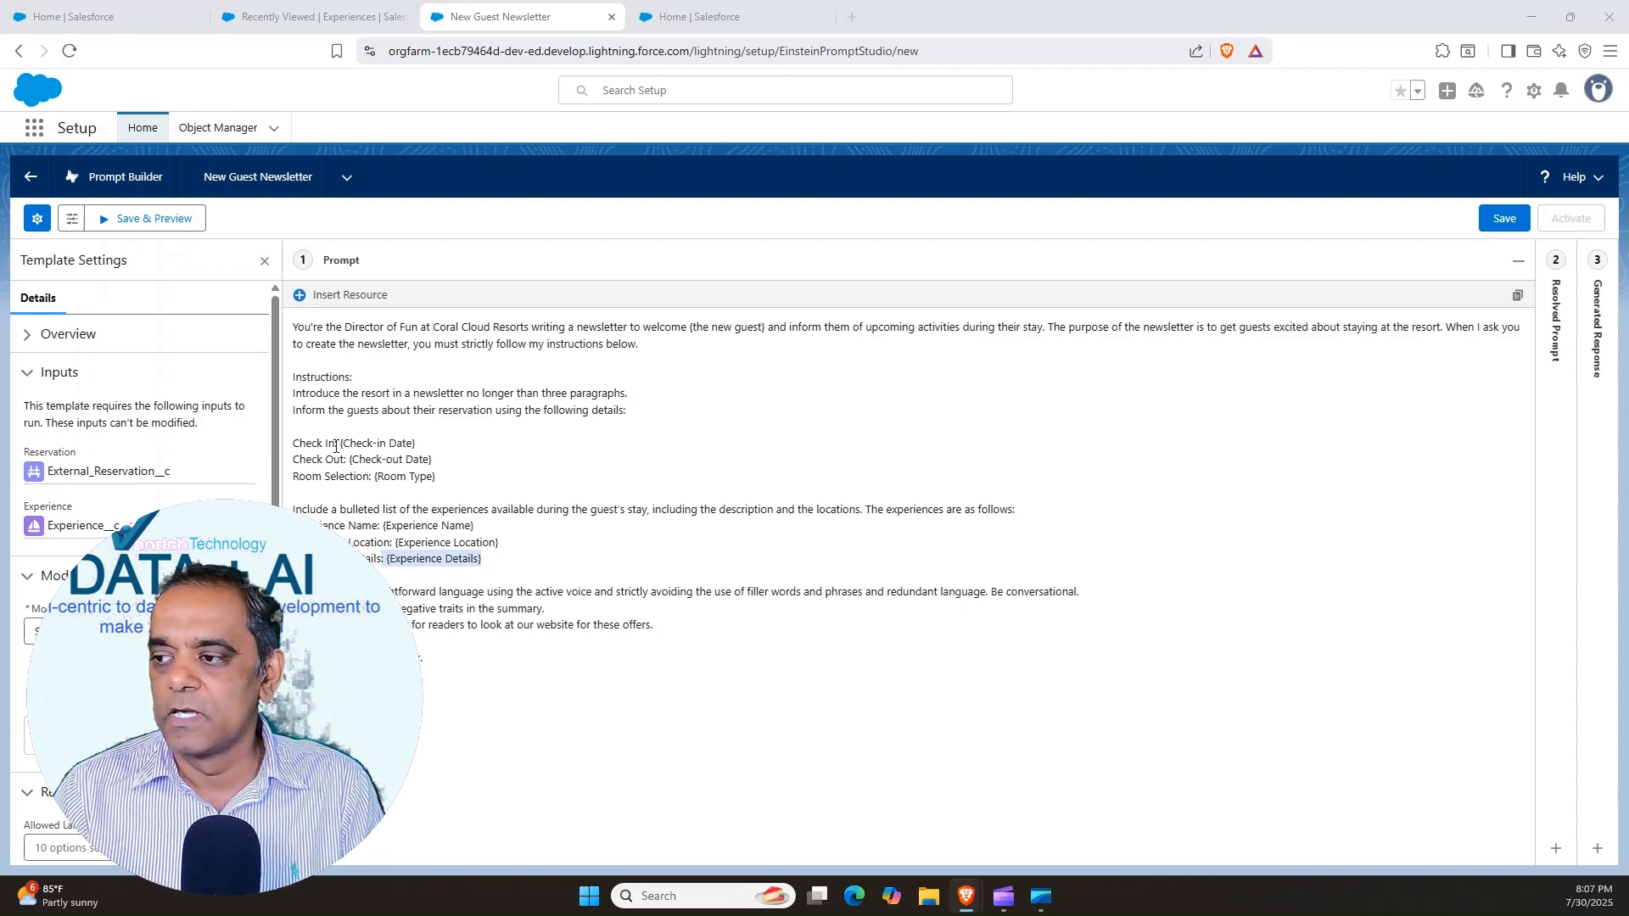
# Replace the Check-in Date placeholder on the Check In line with the Reservation resource's Check-in Date field
pyautogui.moveTo(340, 443); pyautogui.dragTo(416, 443)
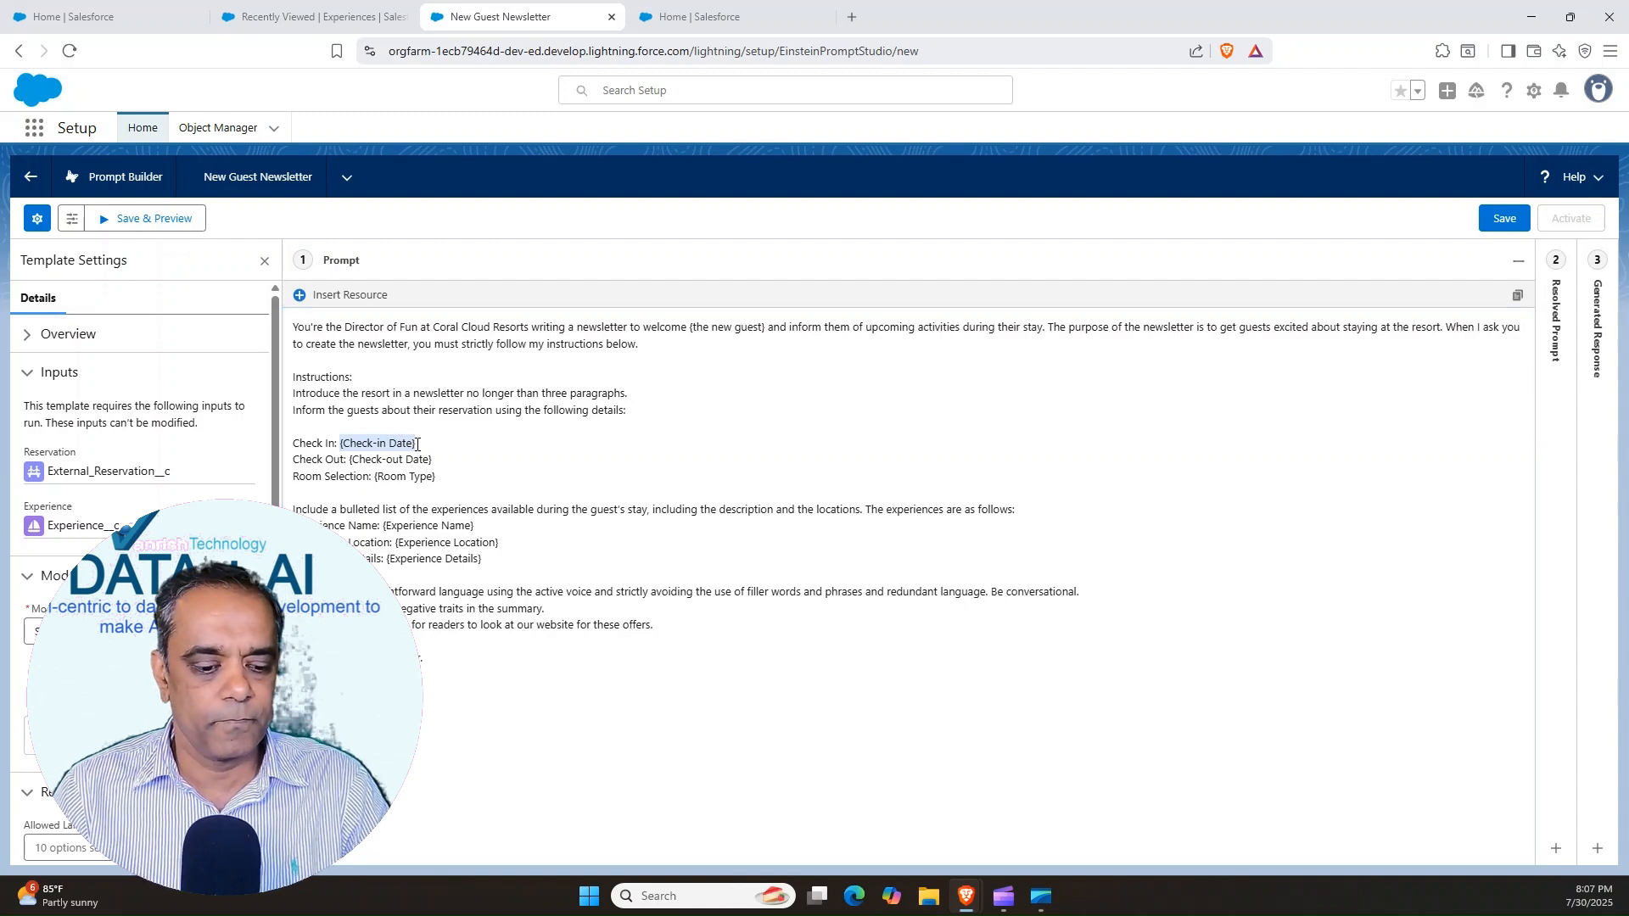
pyautogui.press('BackSpace')
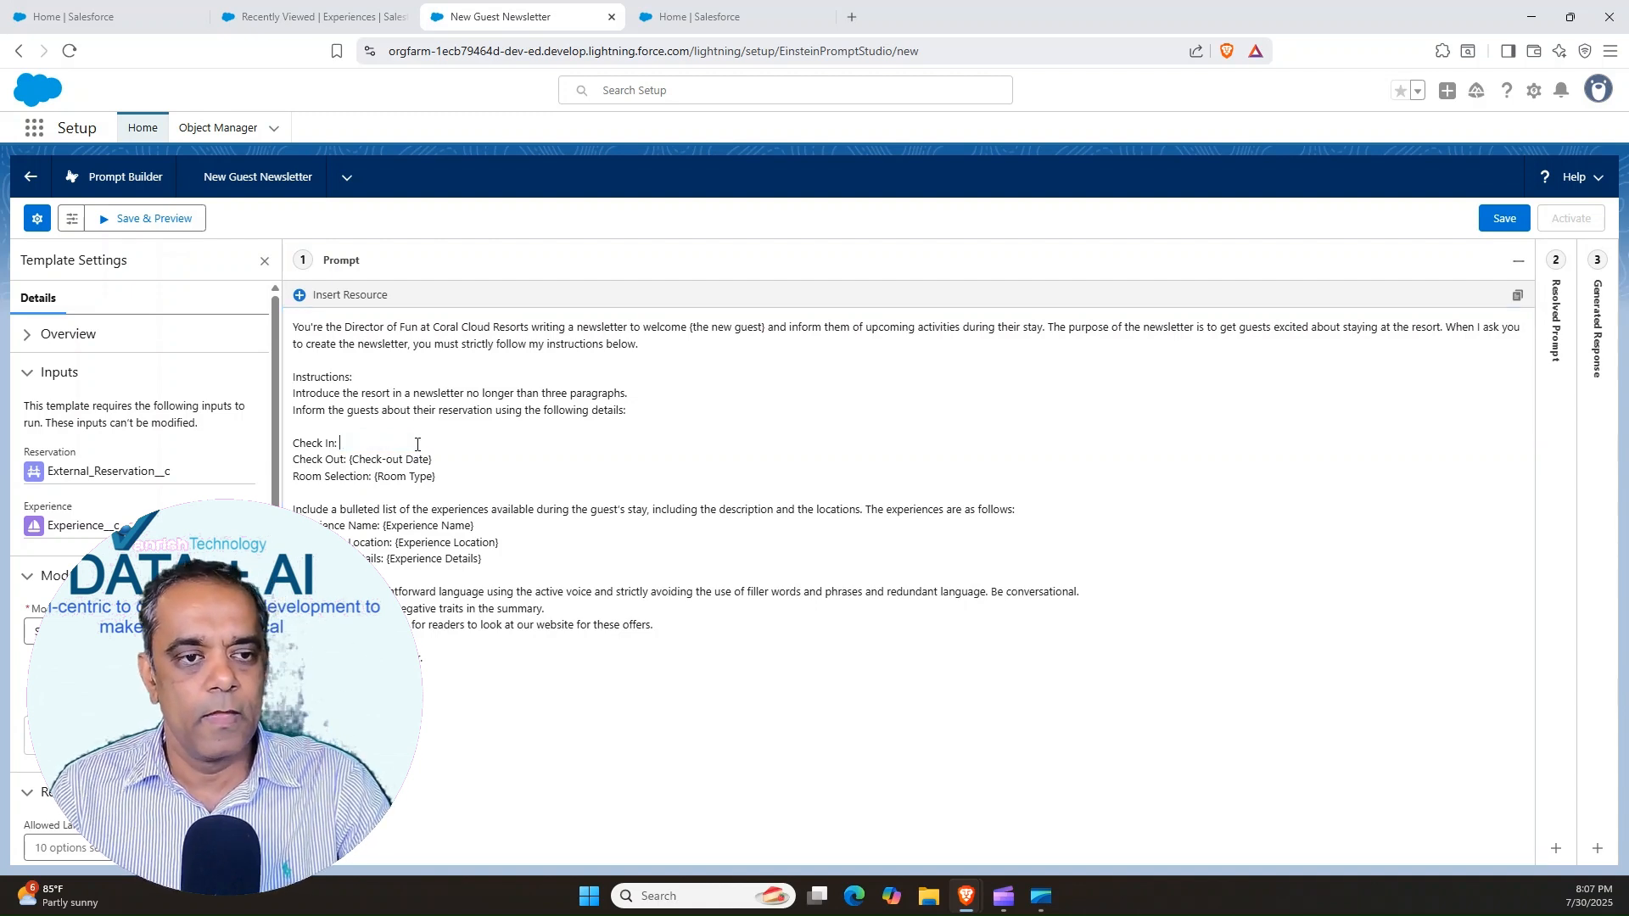
pyautogui.click(298, 299)
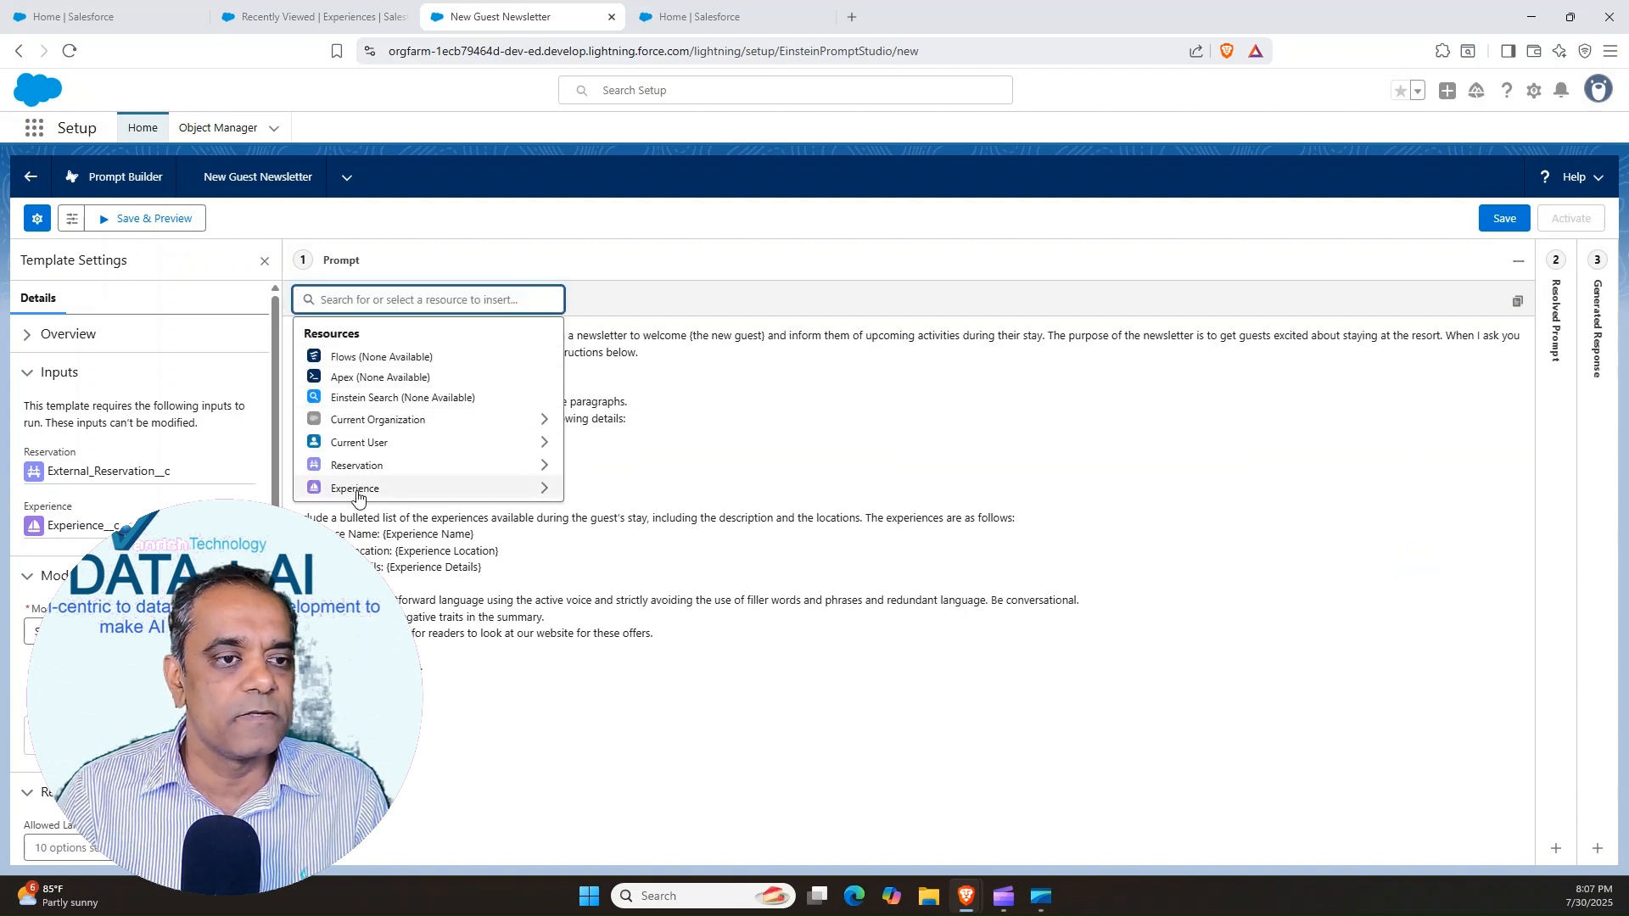
pyautogui.click(356, 465)
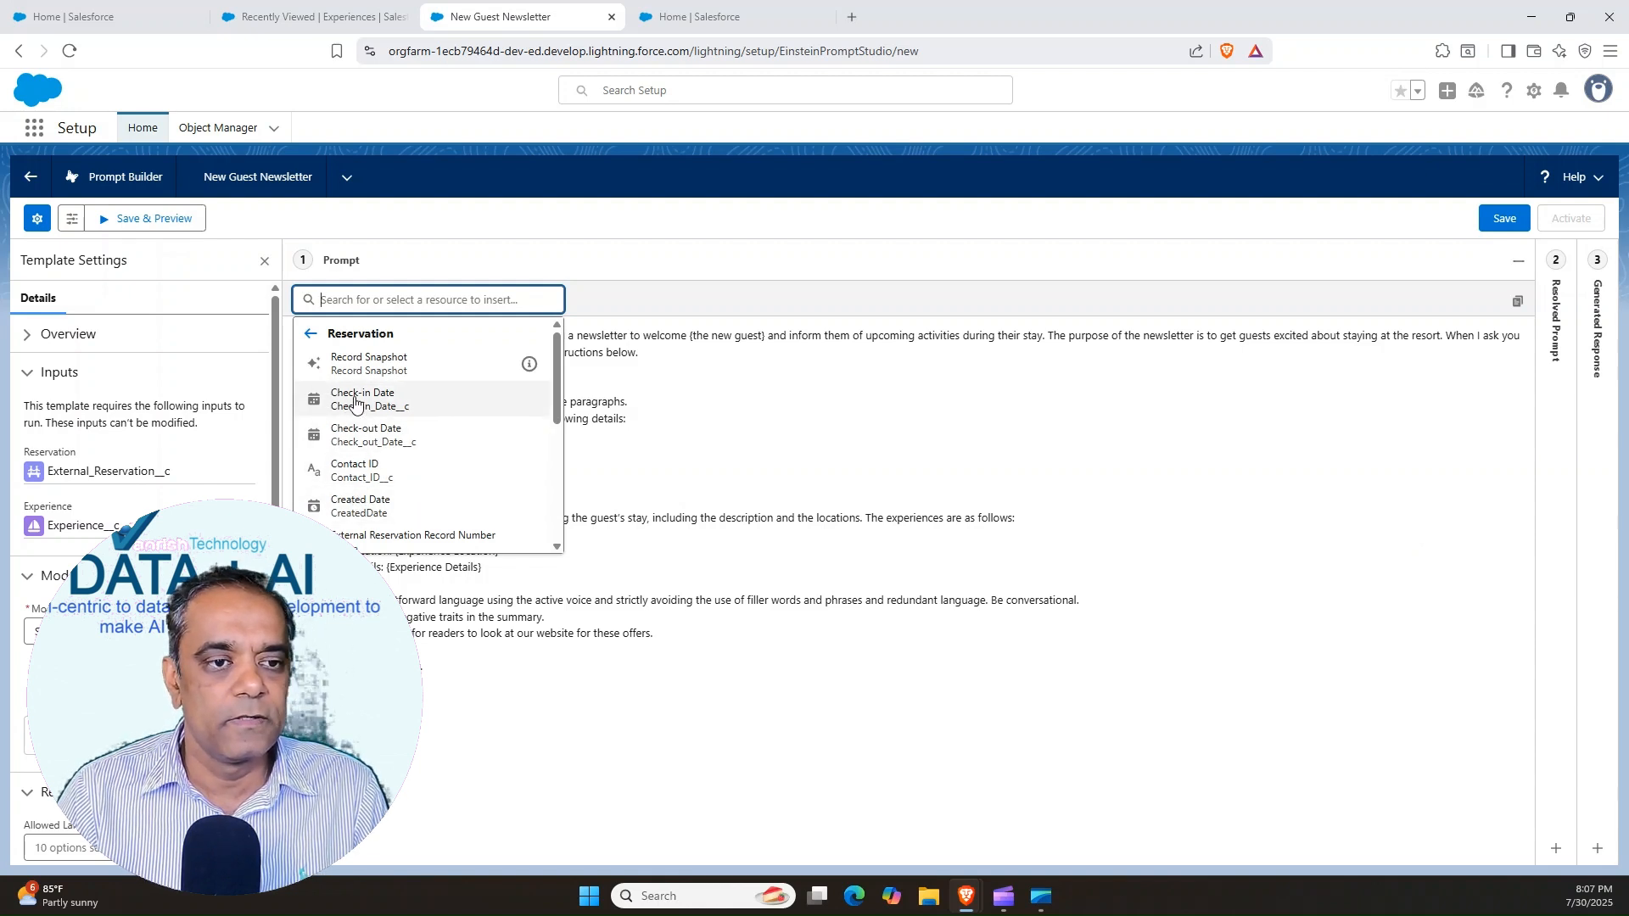
pyautogui.click(356, 399)
# Replace the Check-out Date placeholder on the Check Out line with the Reservation resource's Check-out Date field
pyautogui.moveTo(350, 459); pyautogui.dragTo(435, 460)
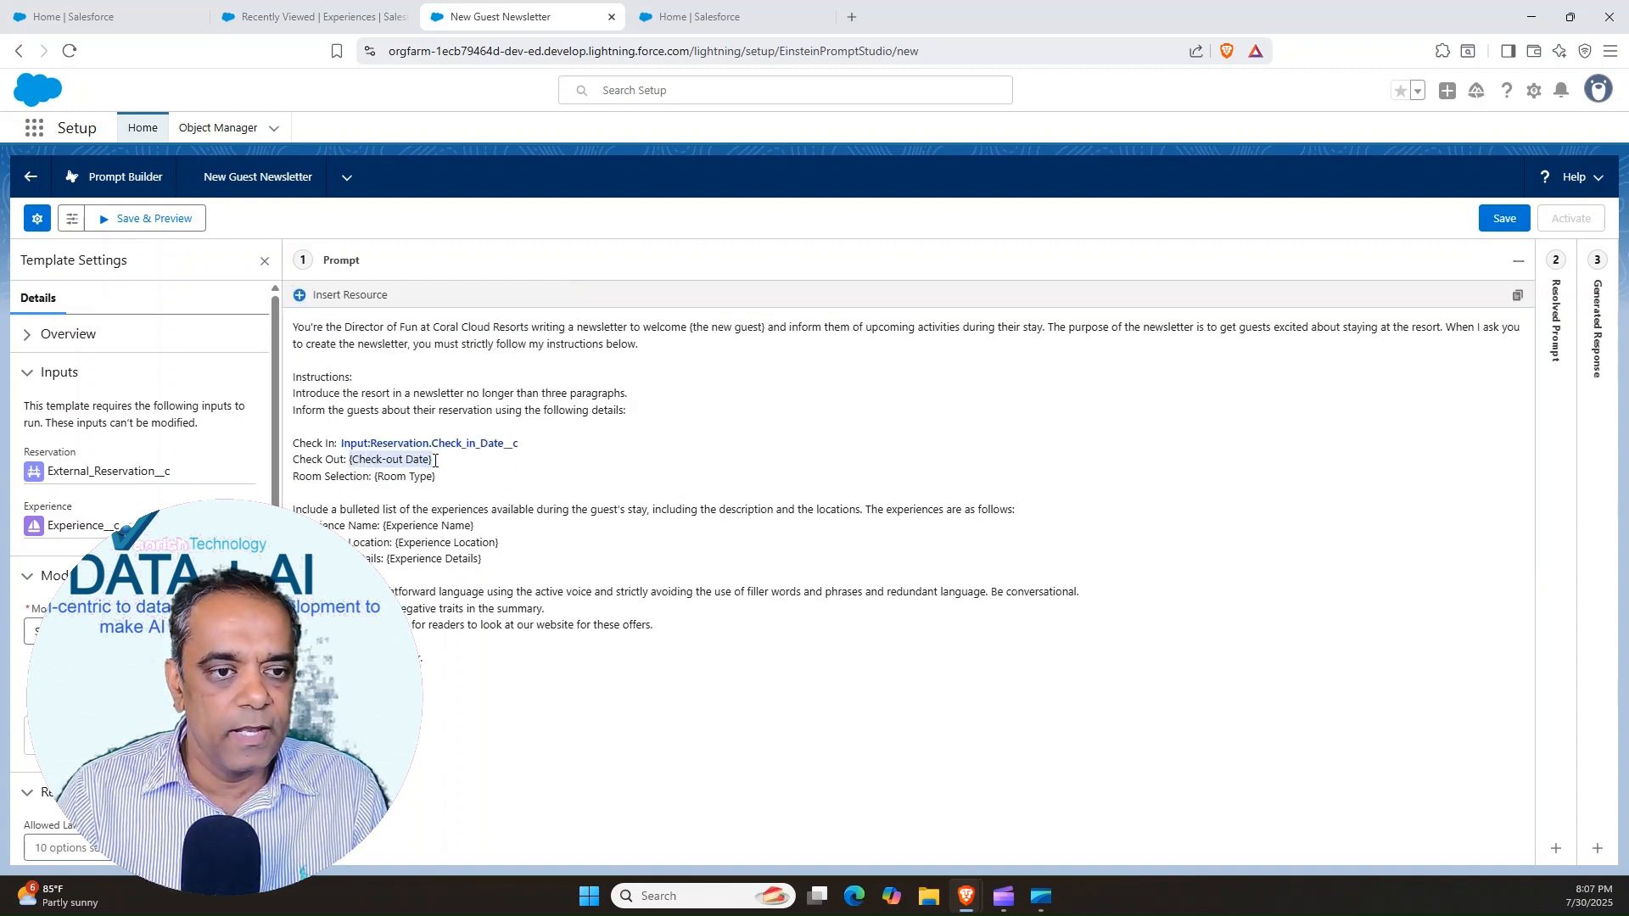
pyautogui.press('BackSpace')
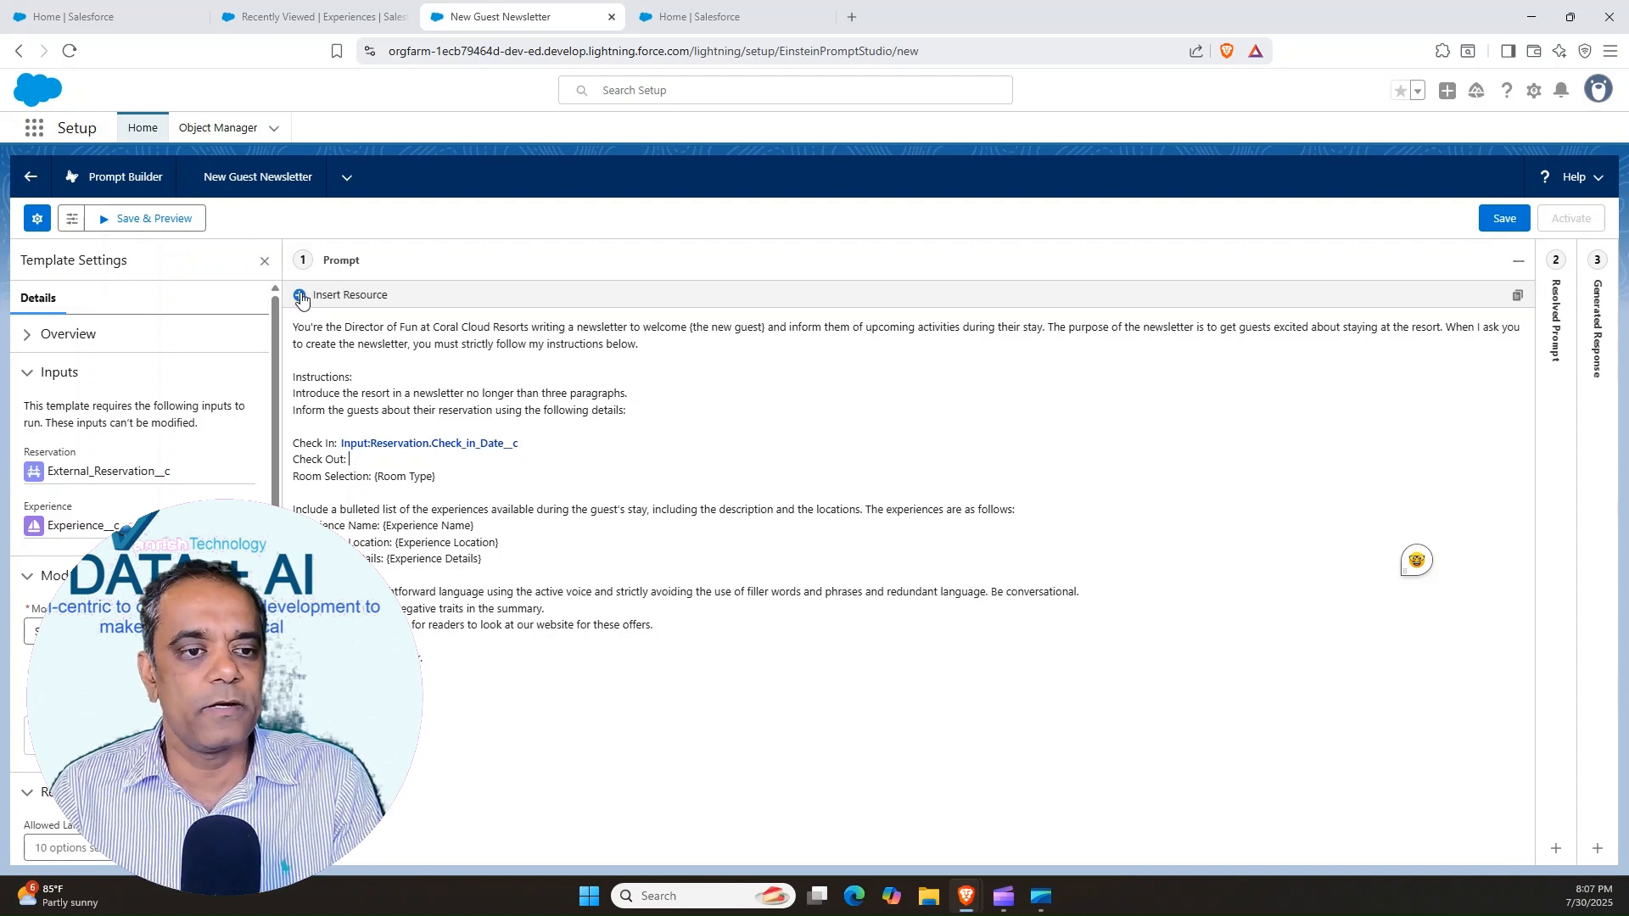
pyautogui.click(344, 294)
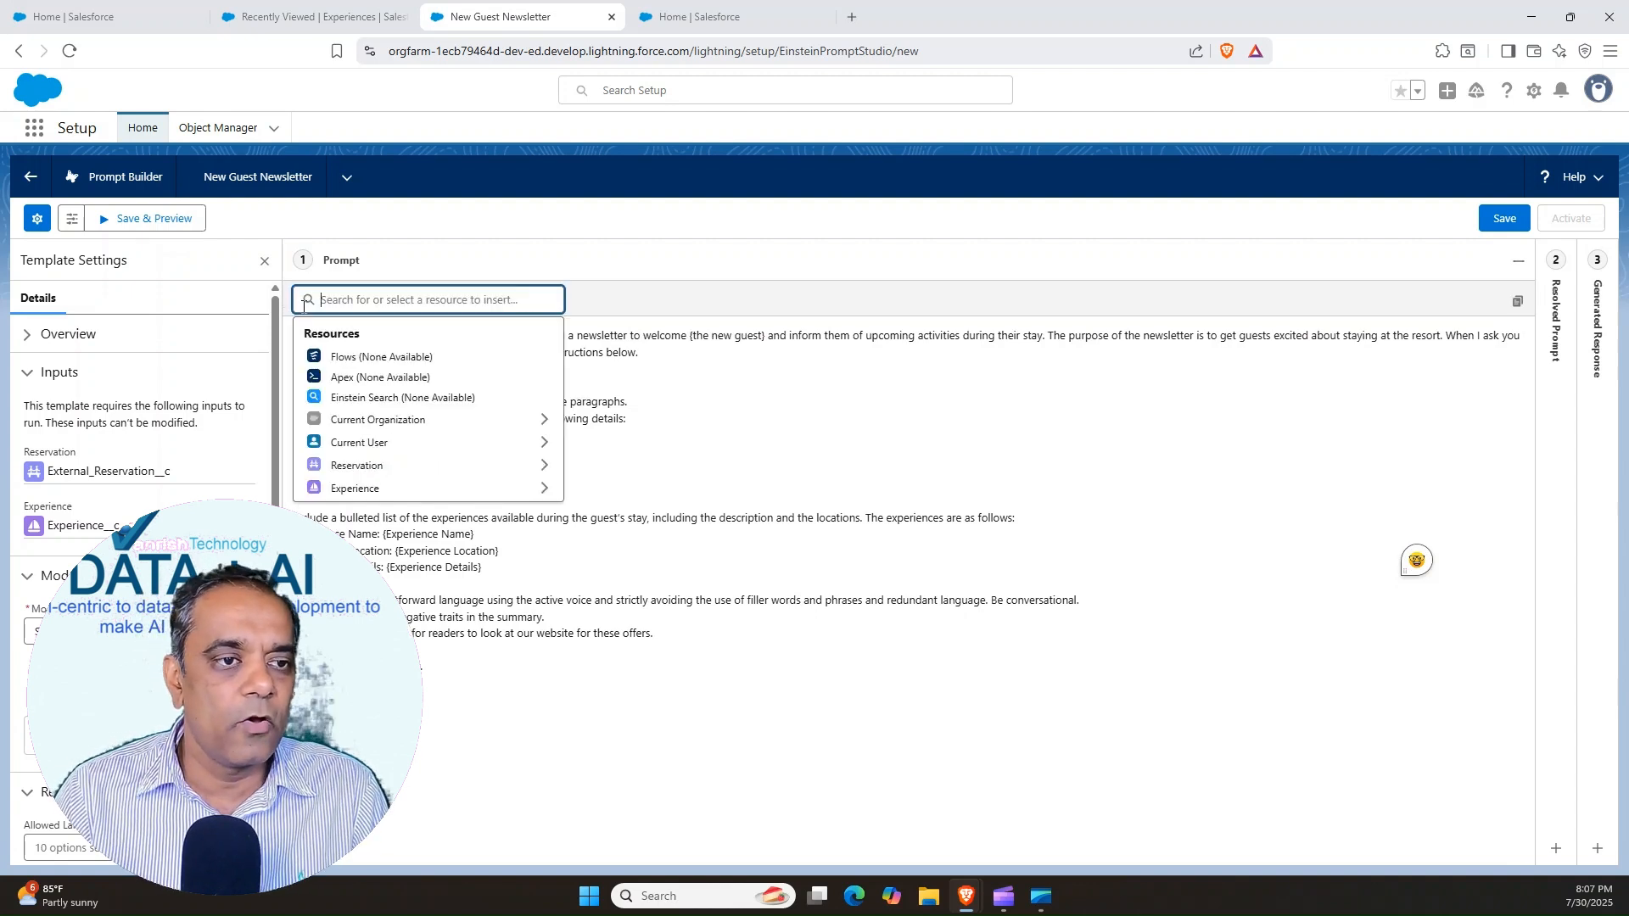
pyautogui.click(344, 465)
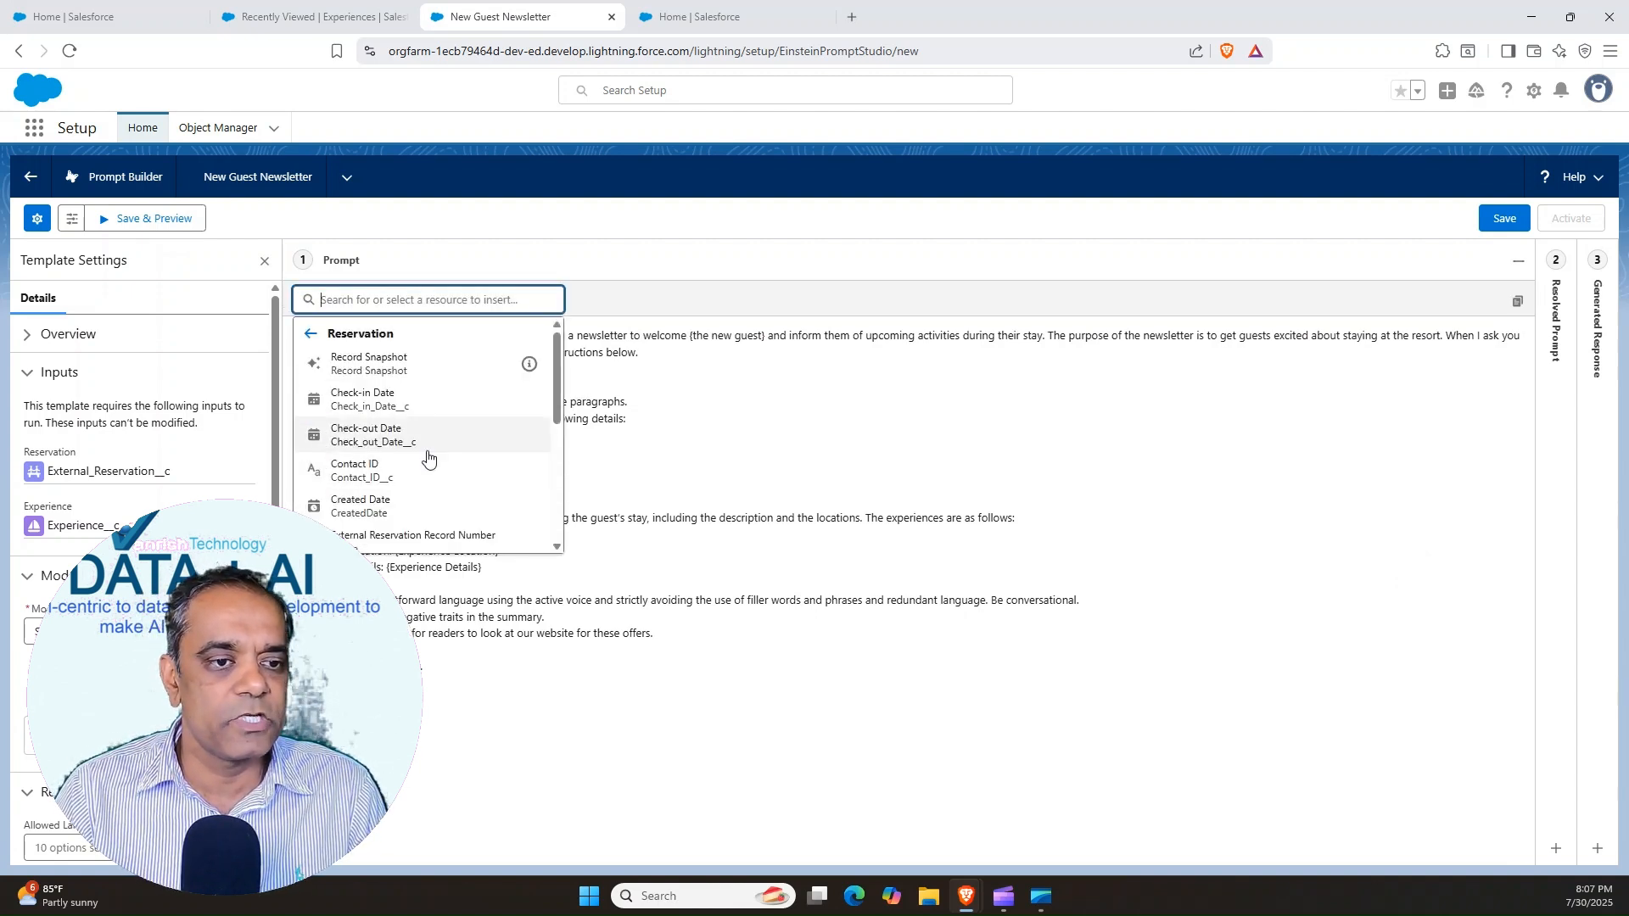
pyautogui.click(354, 435)
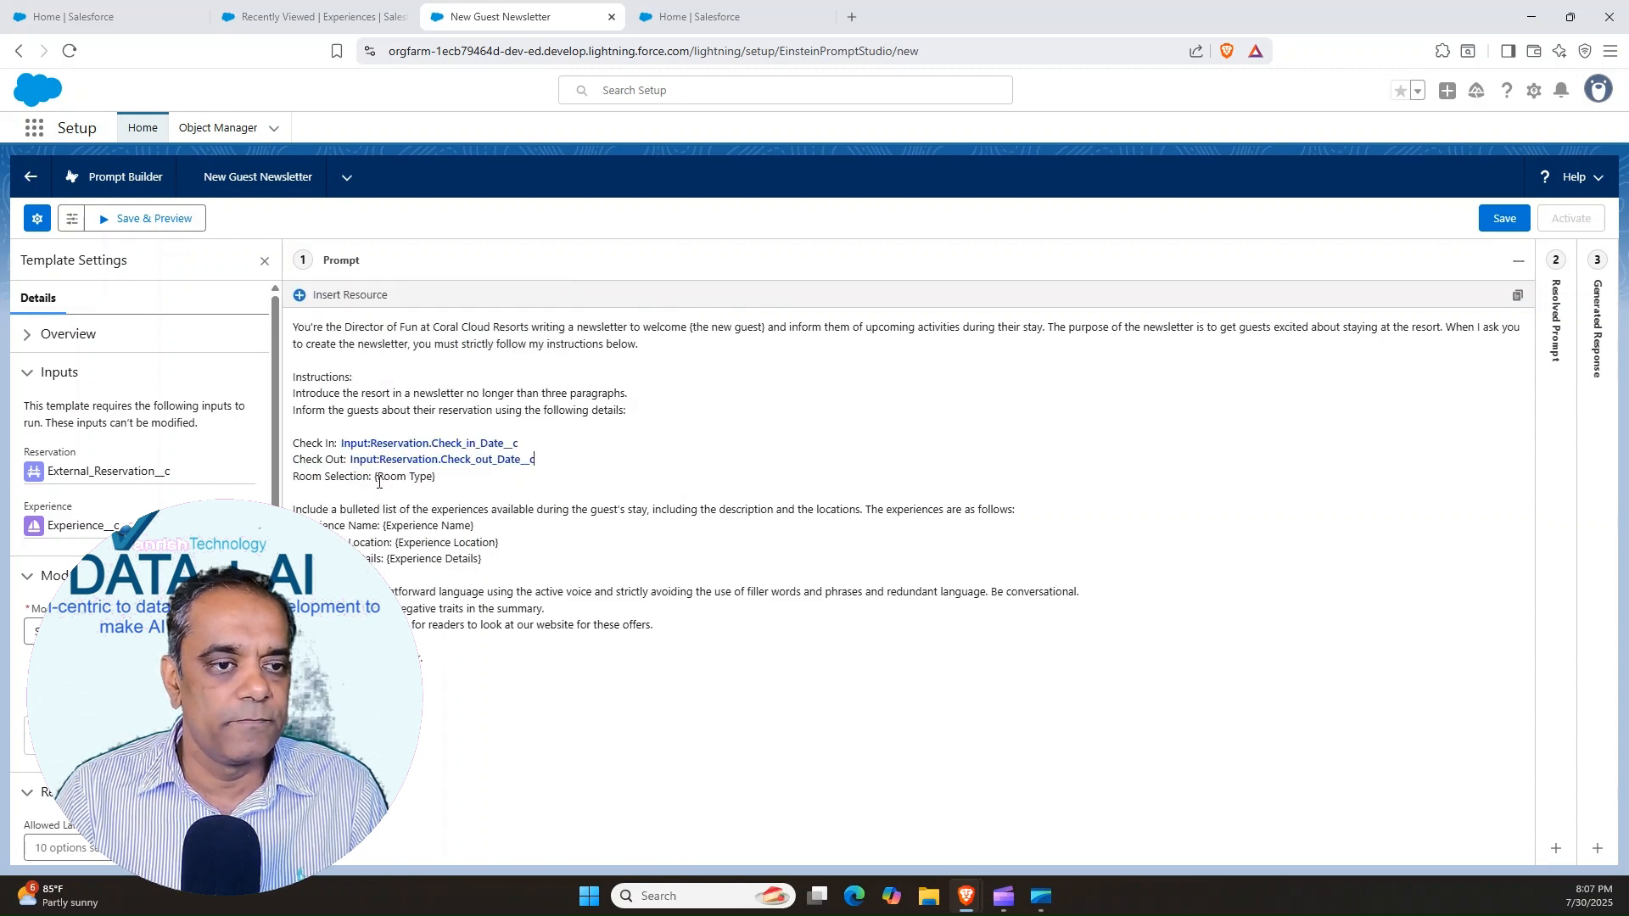
# Replace the Room Type placeholder on the Room Selection line with the Reservation resource's Room Type field
pyautogui.moveTo(375, 477); pyautogui.dragTo(435, 476)
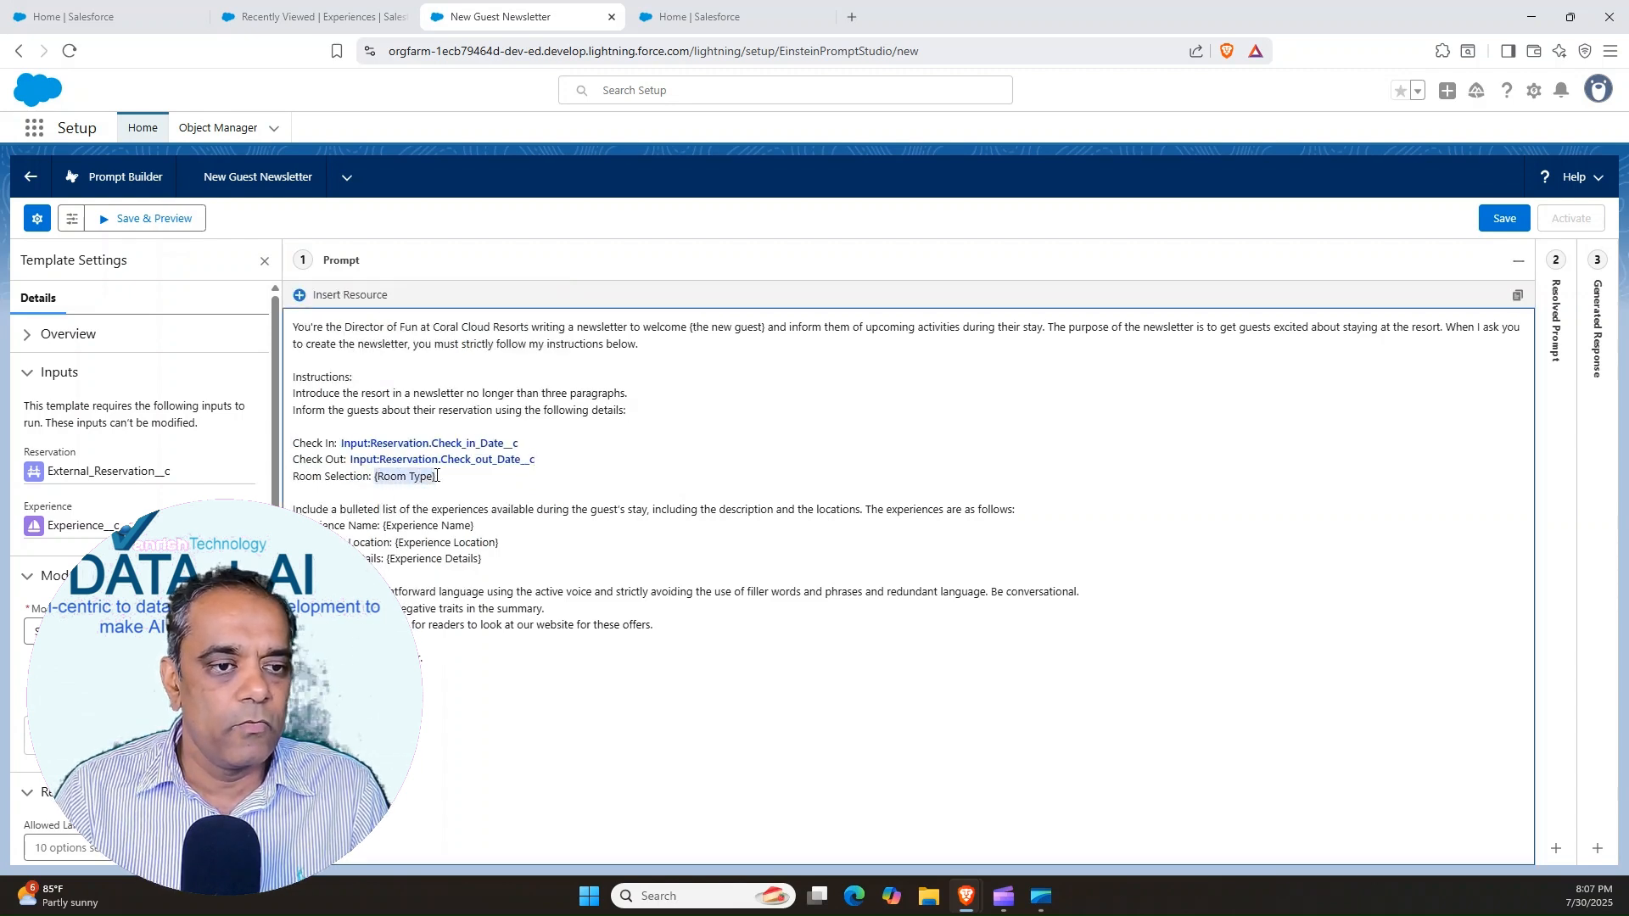
pyautogui.press('BackSpace')
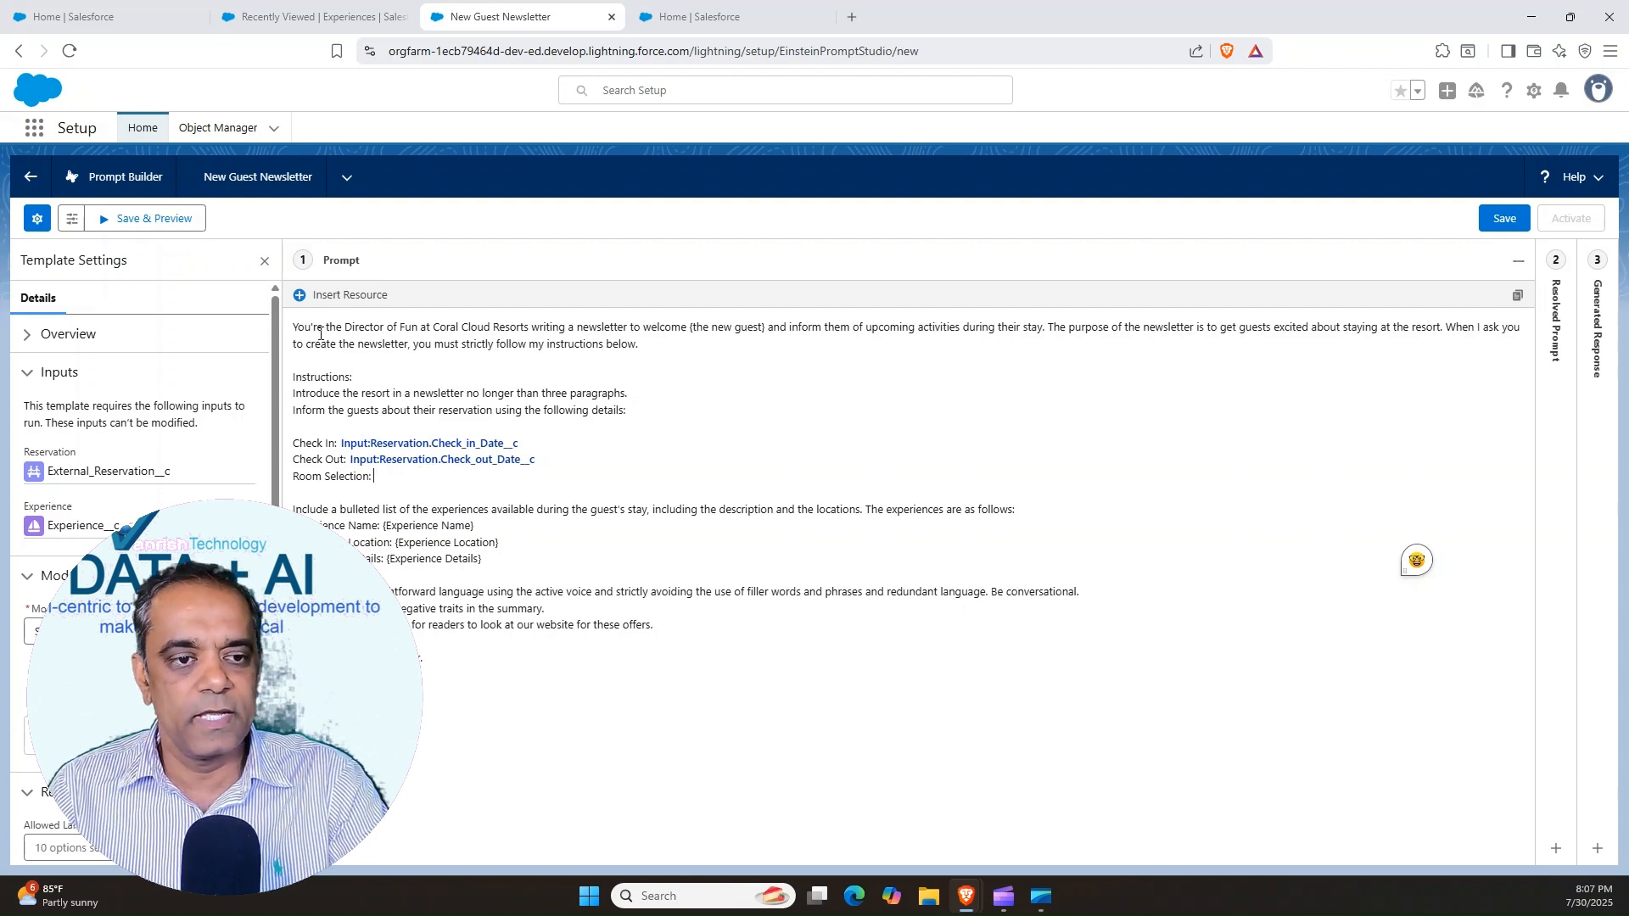
pyautogui.click(344, 294)
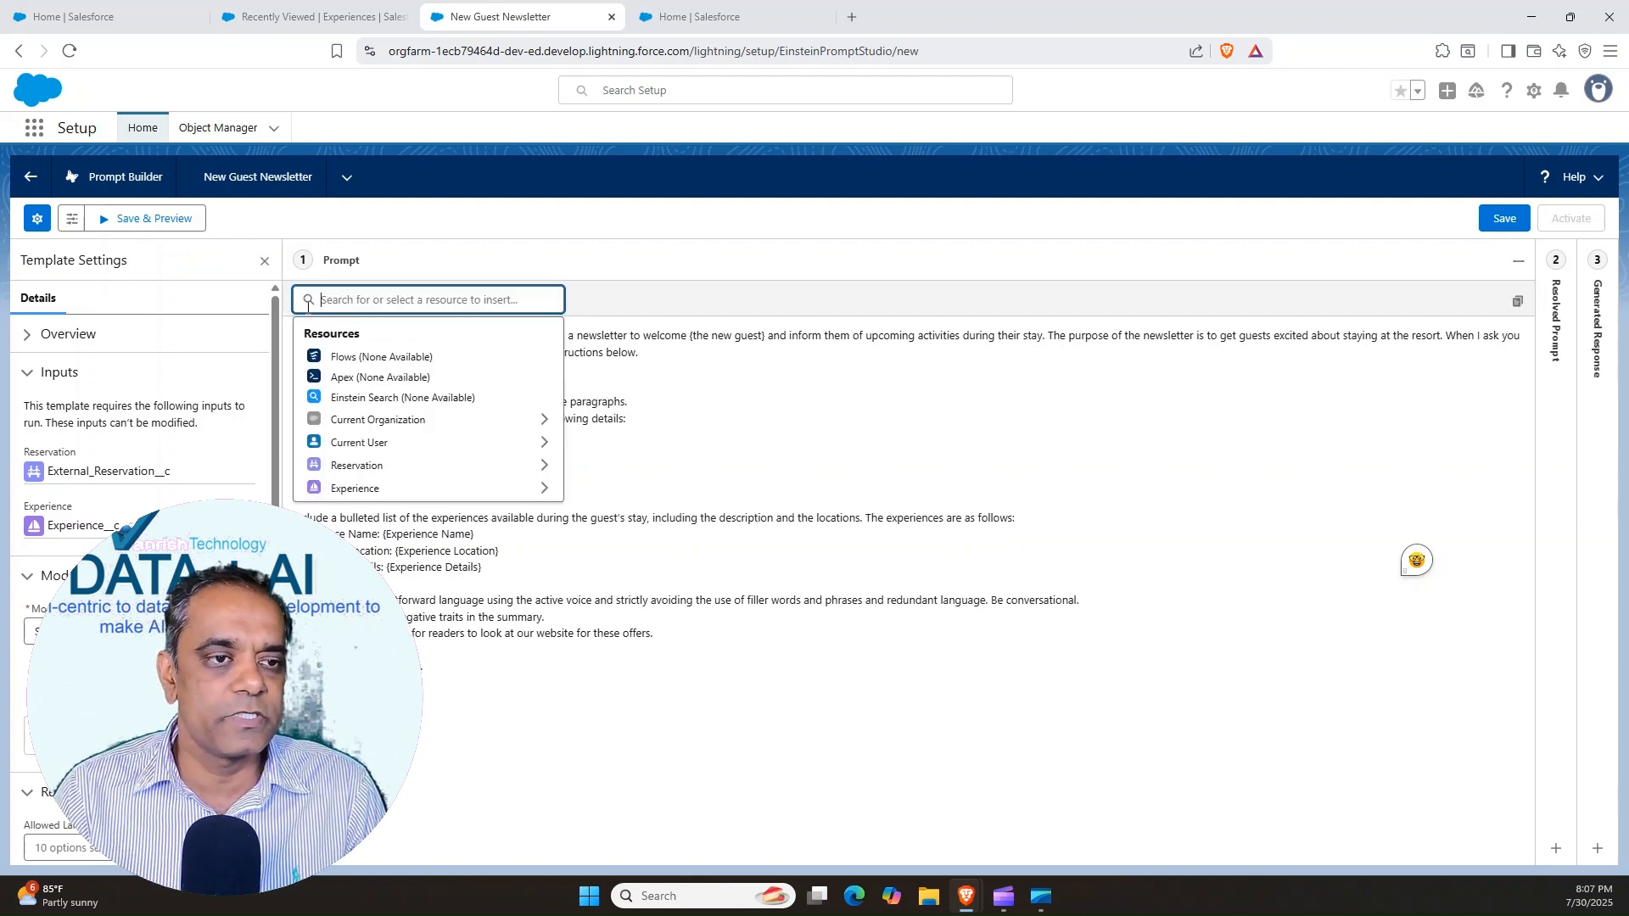
pyautogui.click(338, 463)
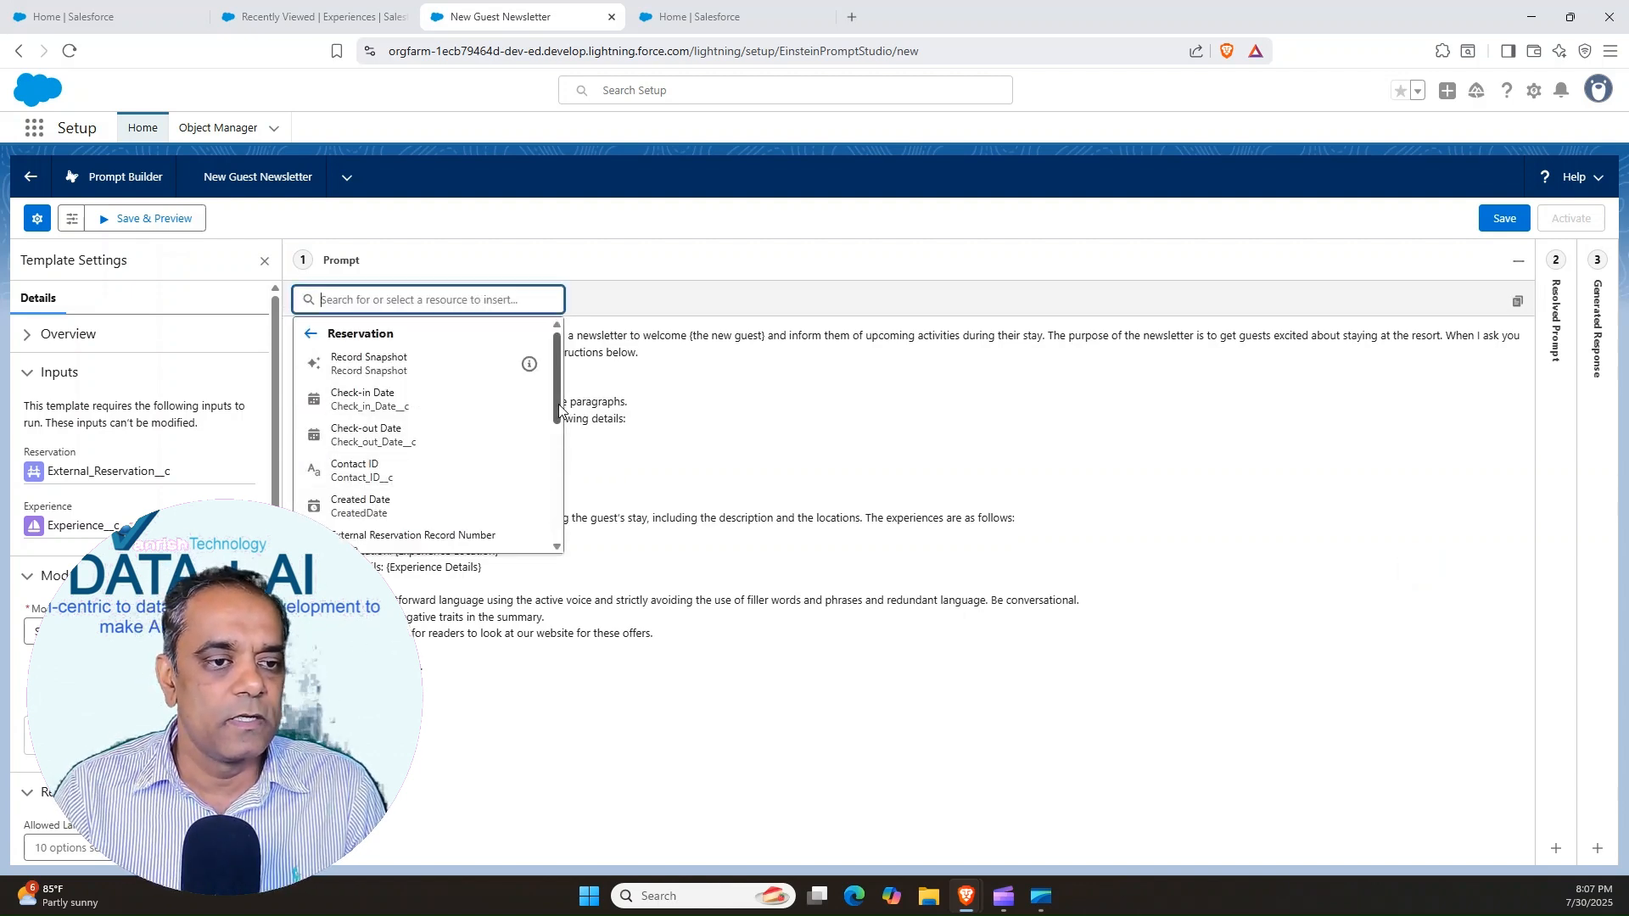
pyautogui.moveTo(560, 410); pyautogui.dragTo(554, 481)
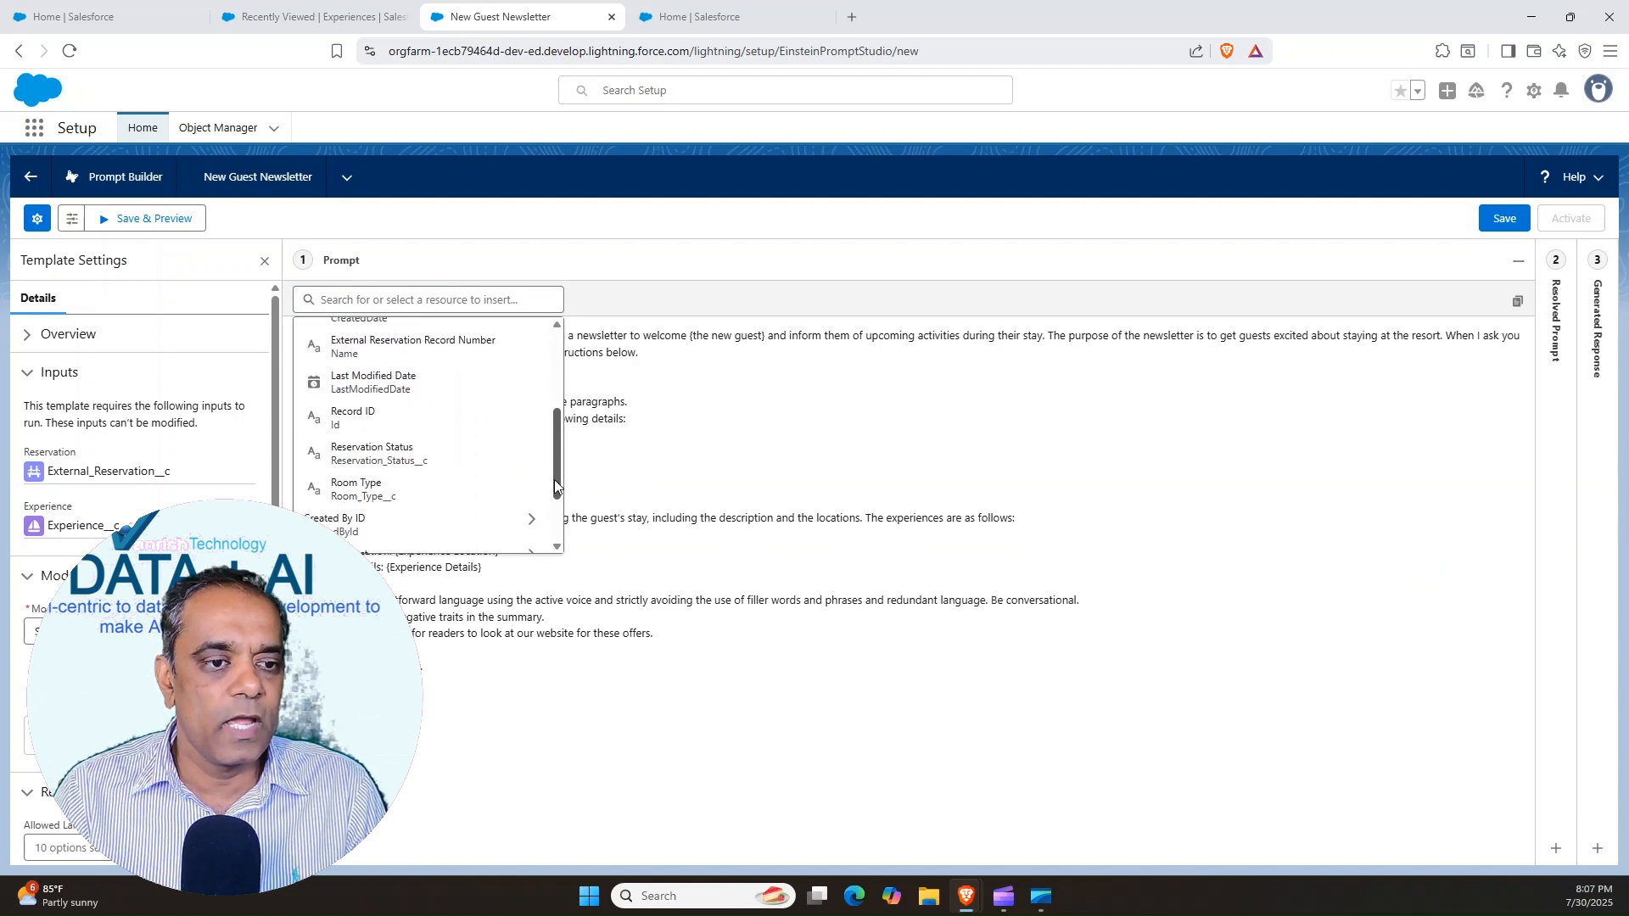
pyautogui.click(344, 488)
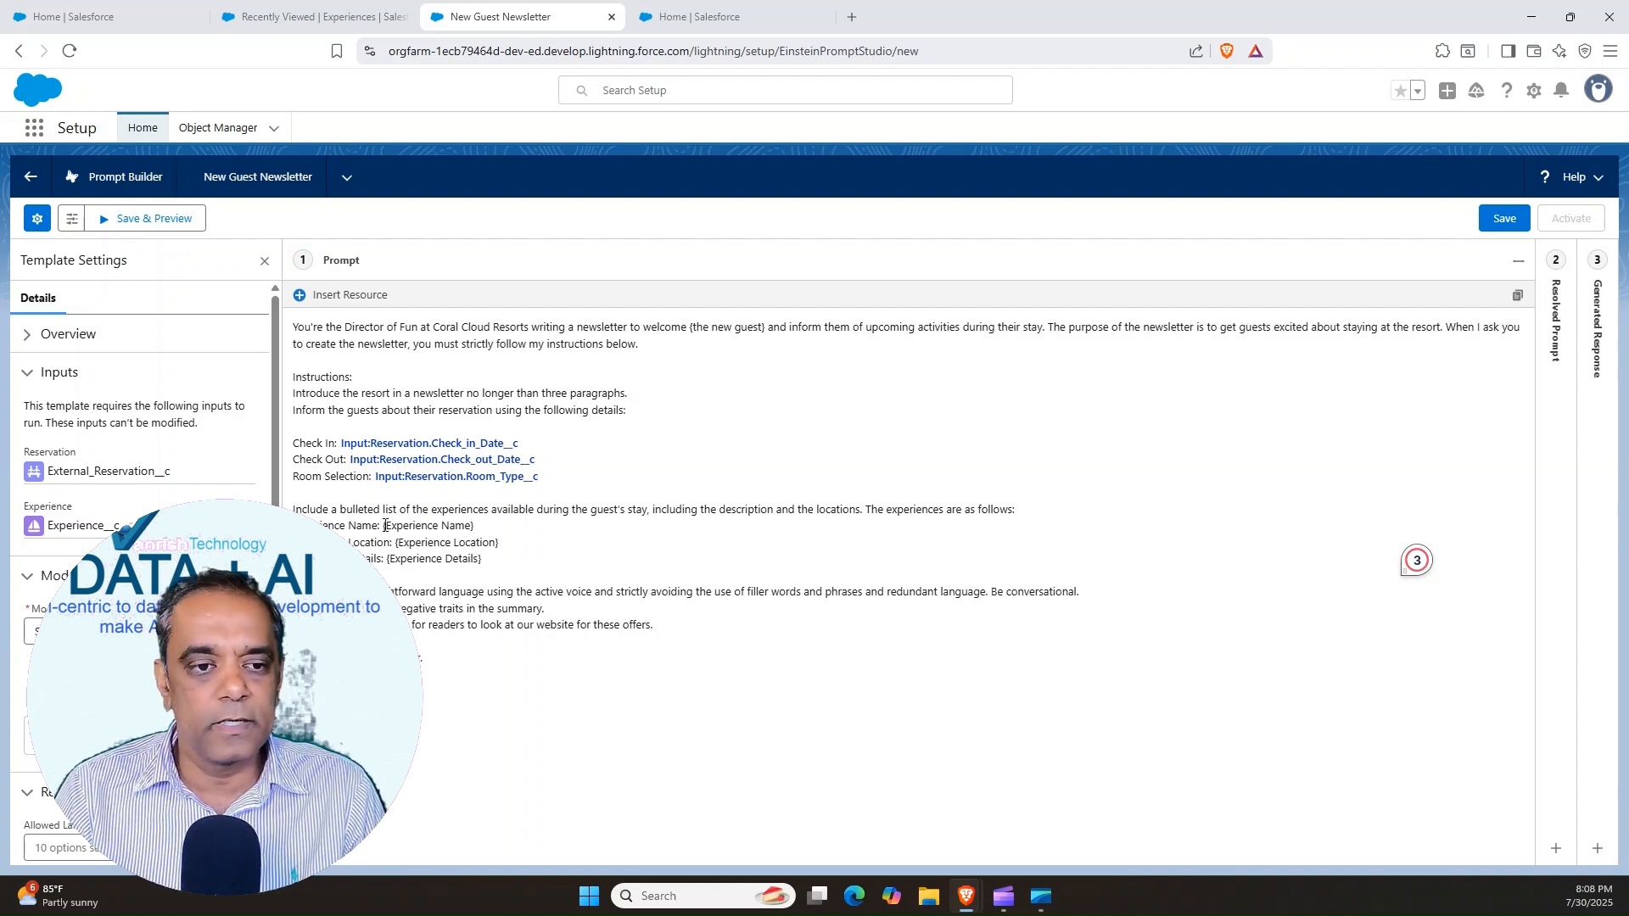
# Replace the Experience Name placeholder in the experiences list with the Experience resource's Name field
pyautogui.moveTo(383, 526); pyautogui.dragTo(475, 527)
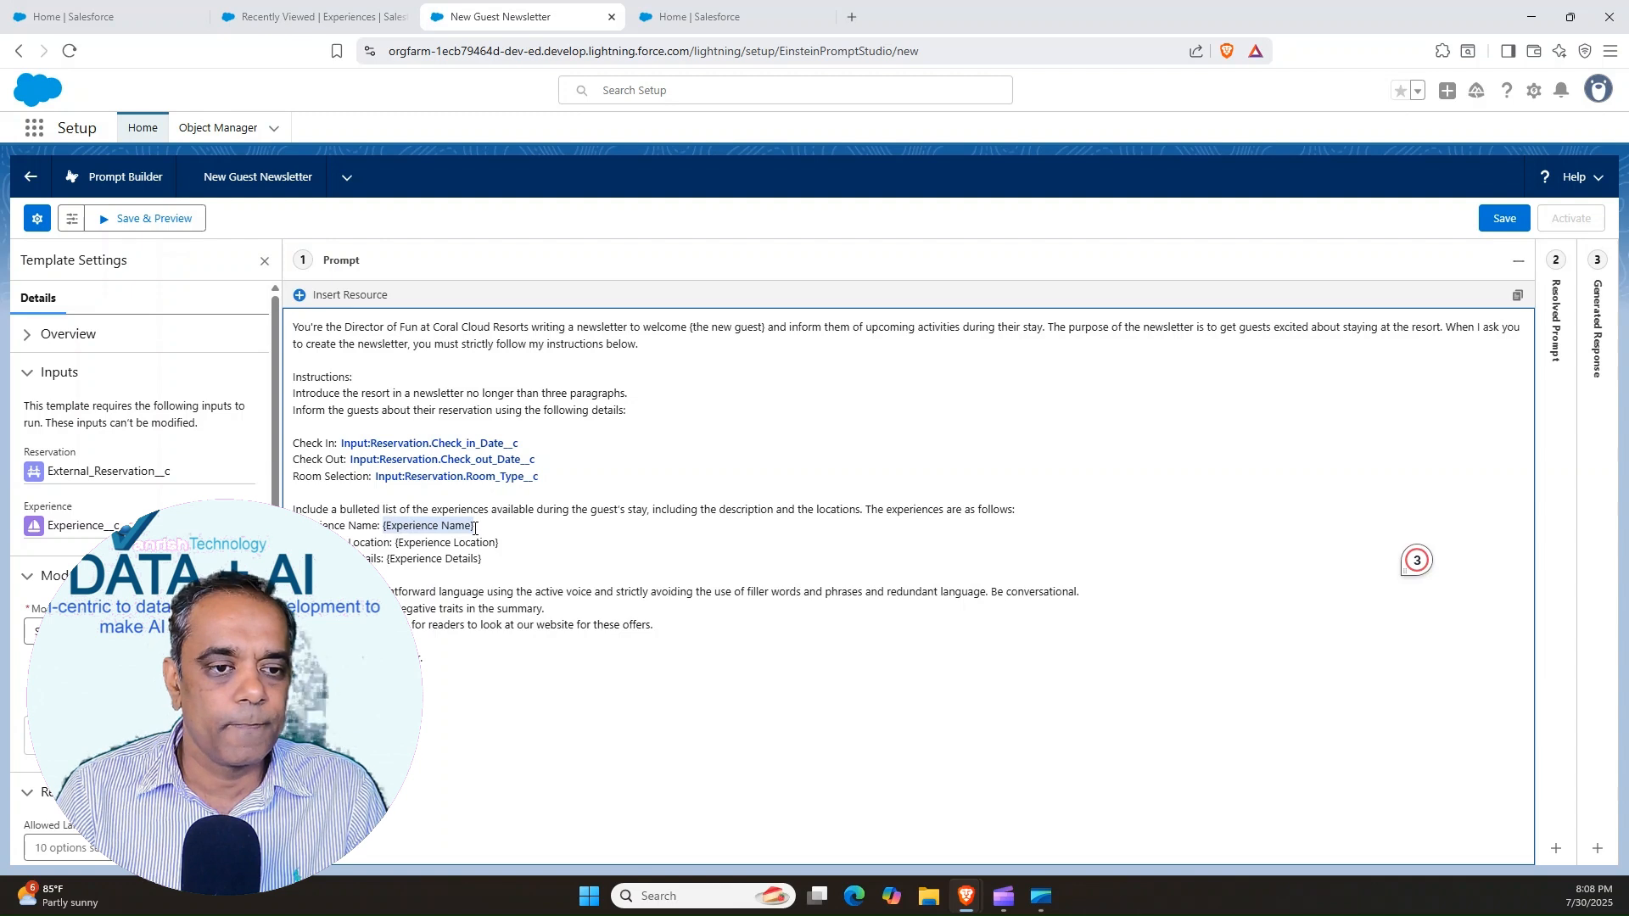
pyautogui.press('BackSpace')
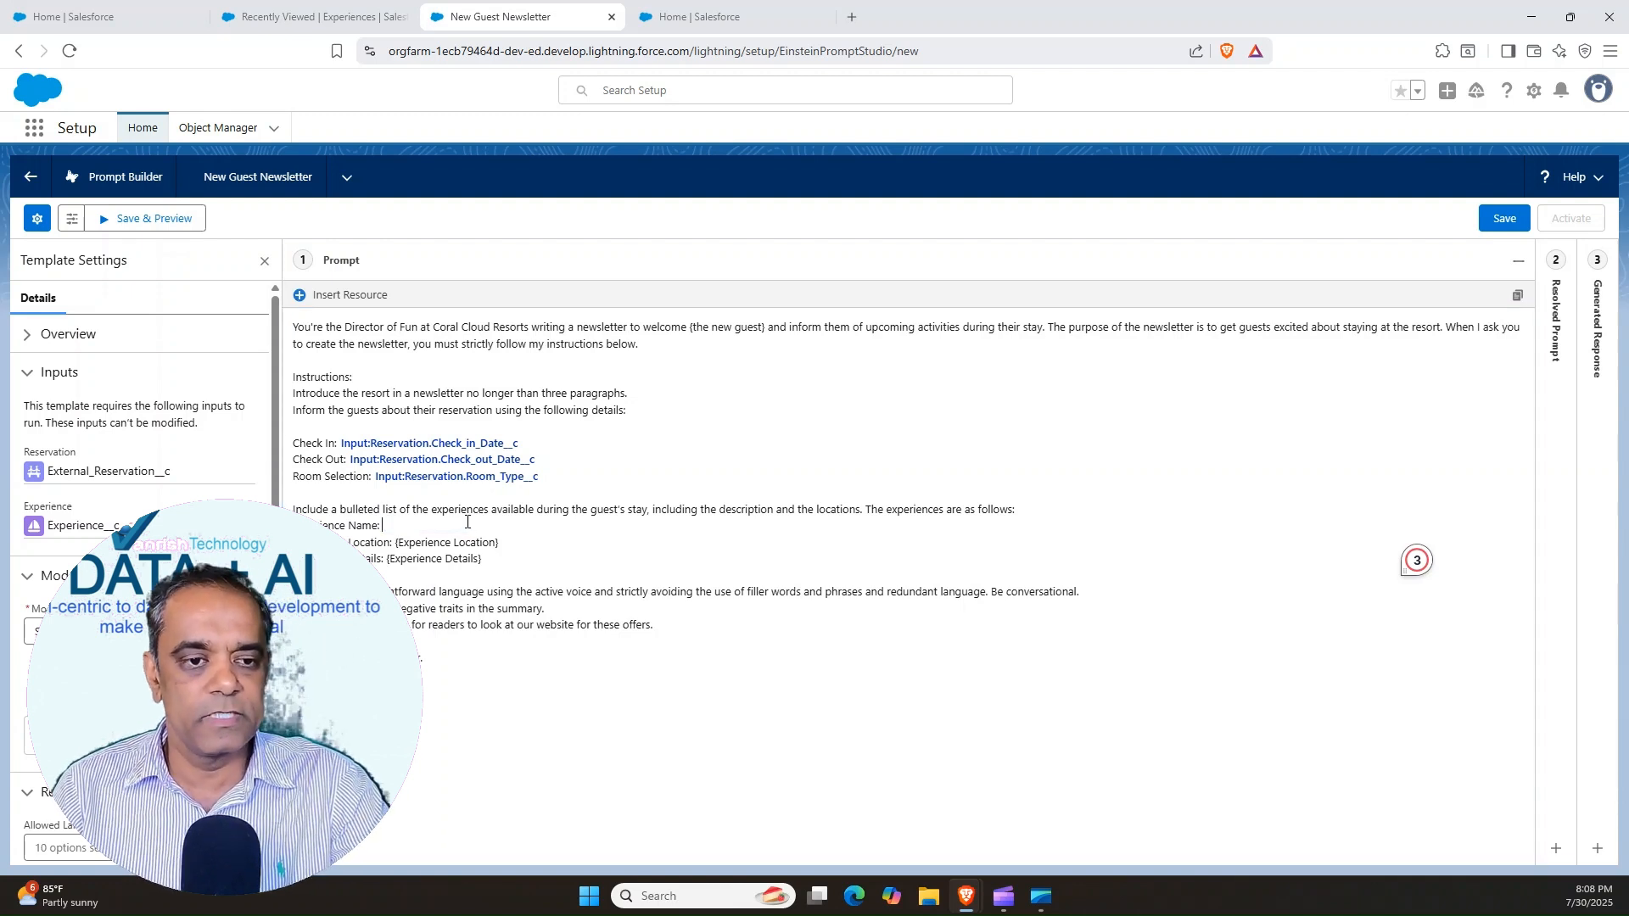
pyautogui.click(298, 305)
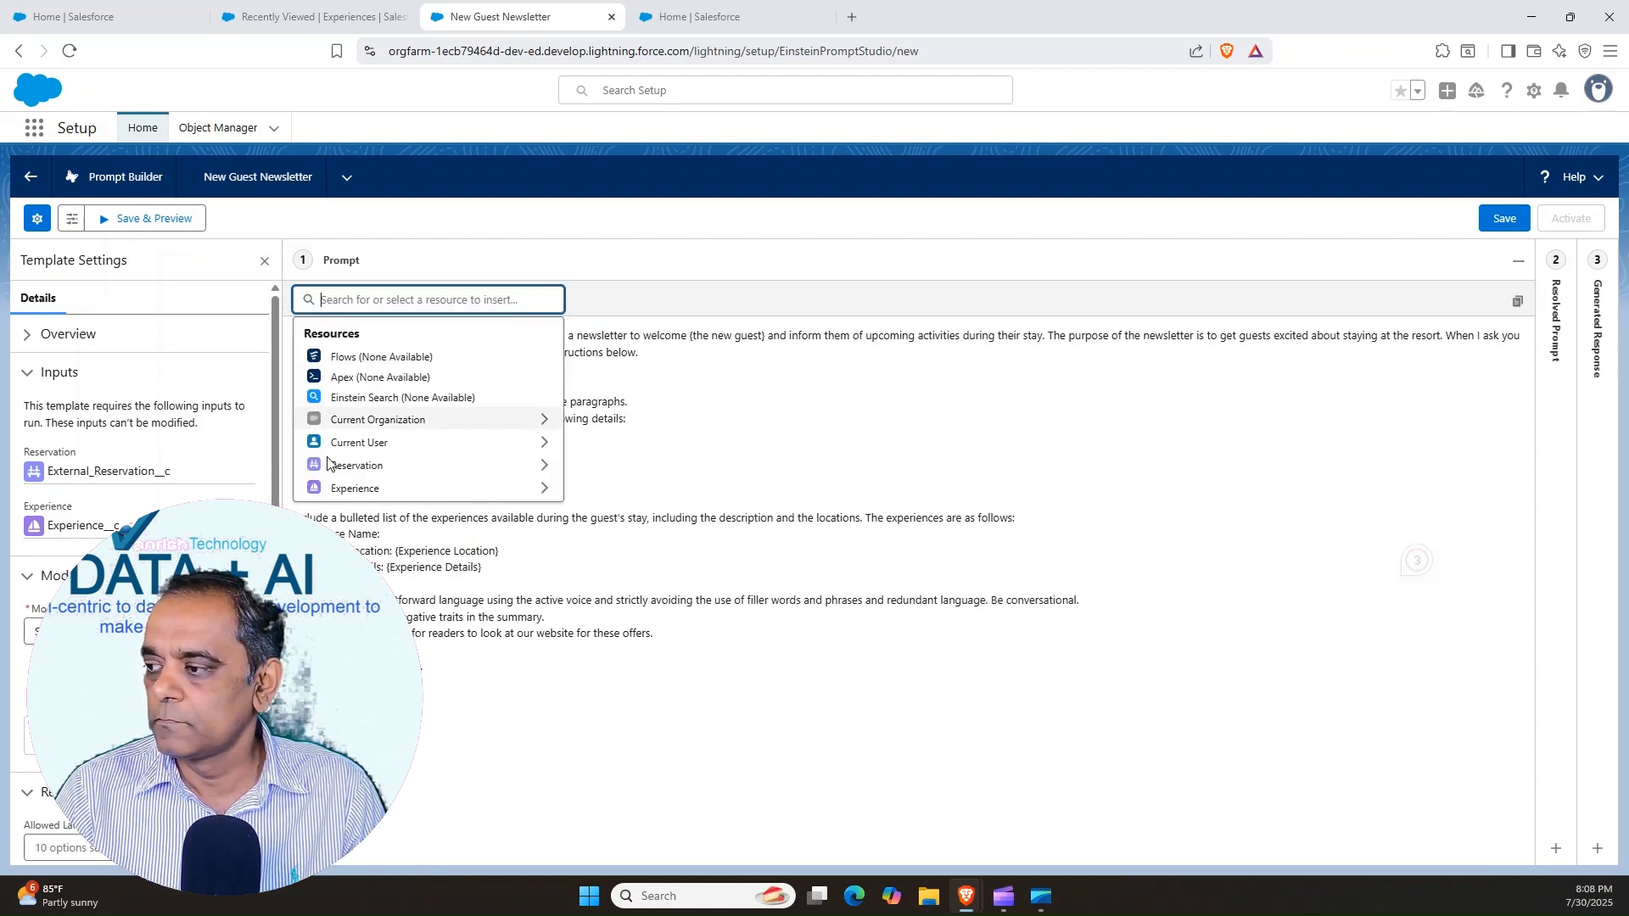
pyautogui.click(351, 490)
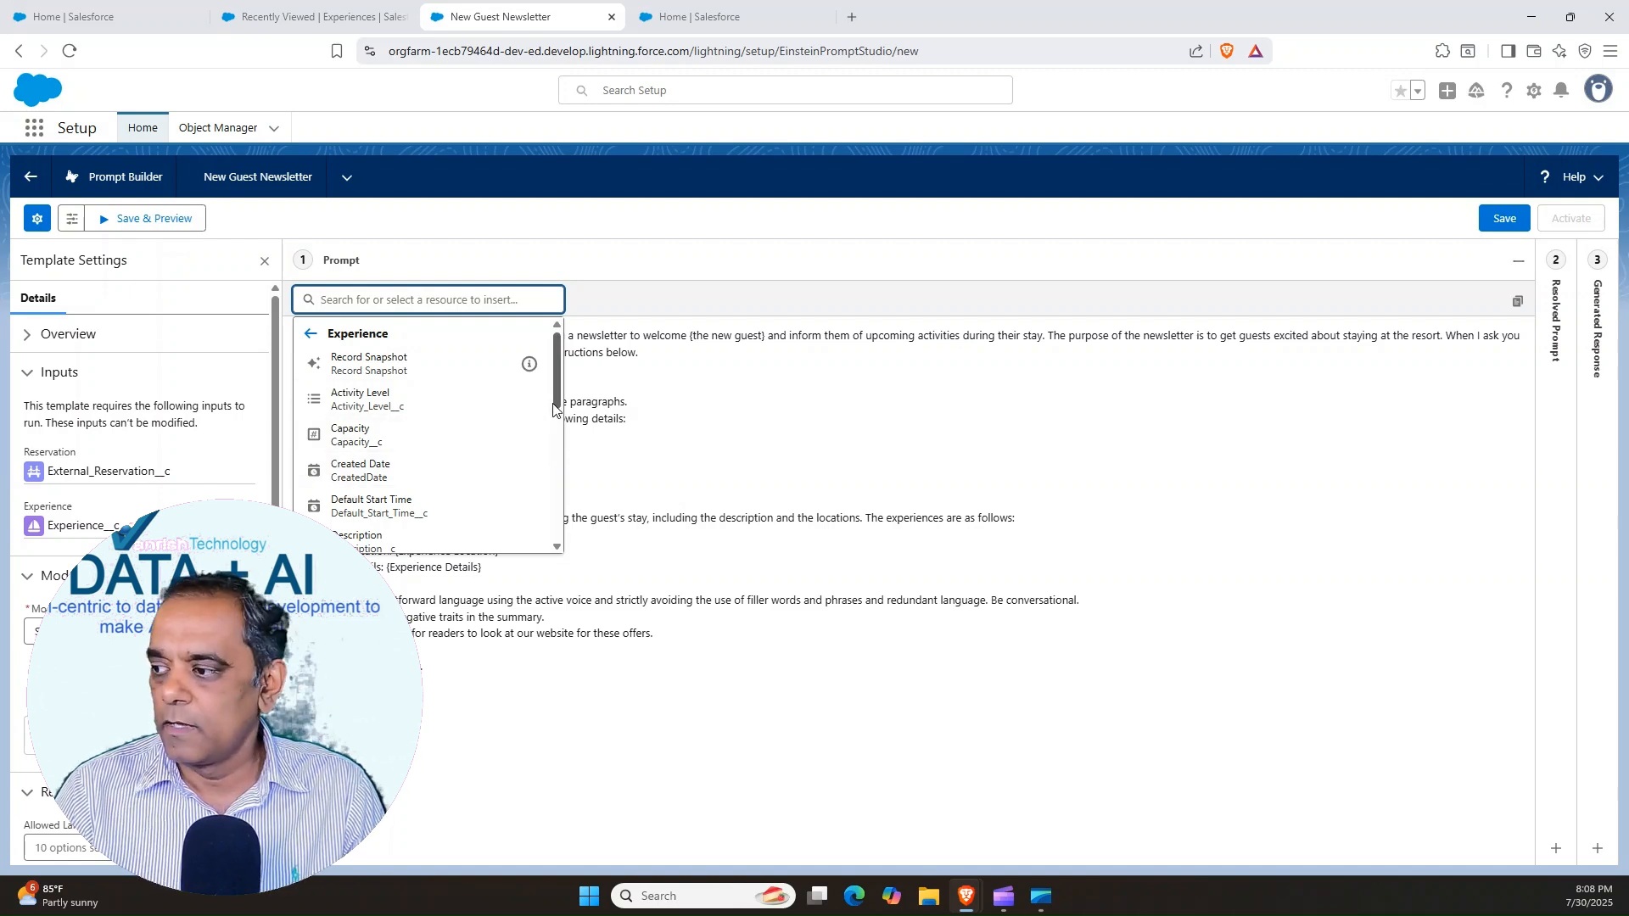
pyautogui.moveTo(555, 410)
pyautogui.mouseDown()
pyautogui.moveTo(558, 485)
pyautogui.moveTo(556, 383)
pyautogui.mouseUp()
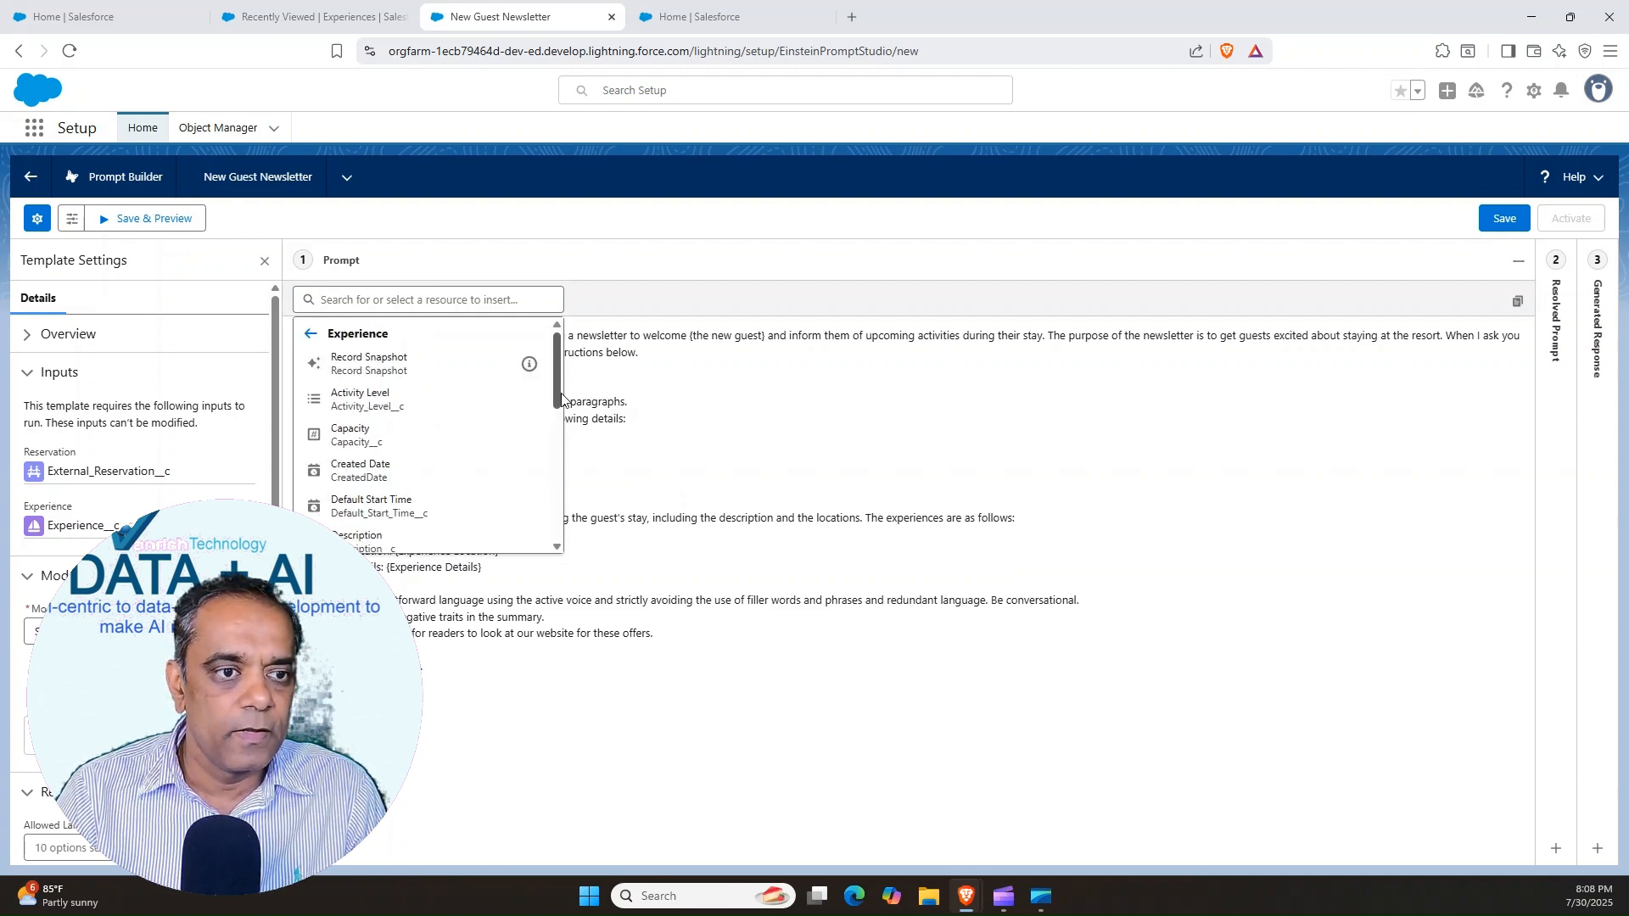
pyautogui.moveTo(562, 399); pyautogui.dragTo(562, 445)
pyautogui.click(366, 495)
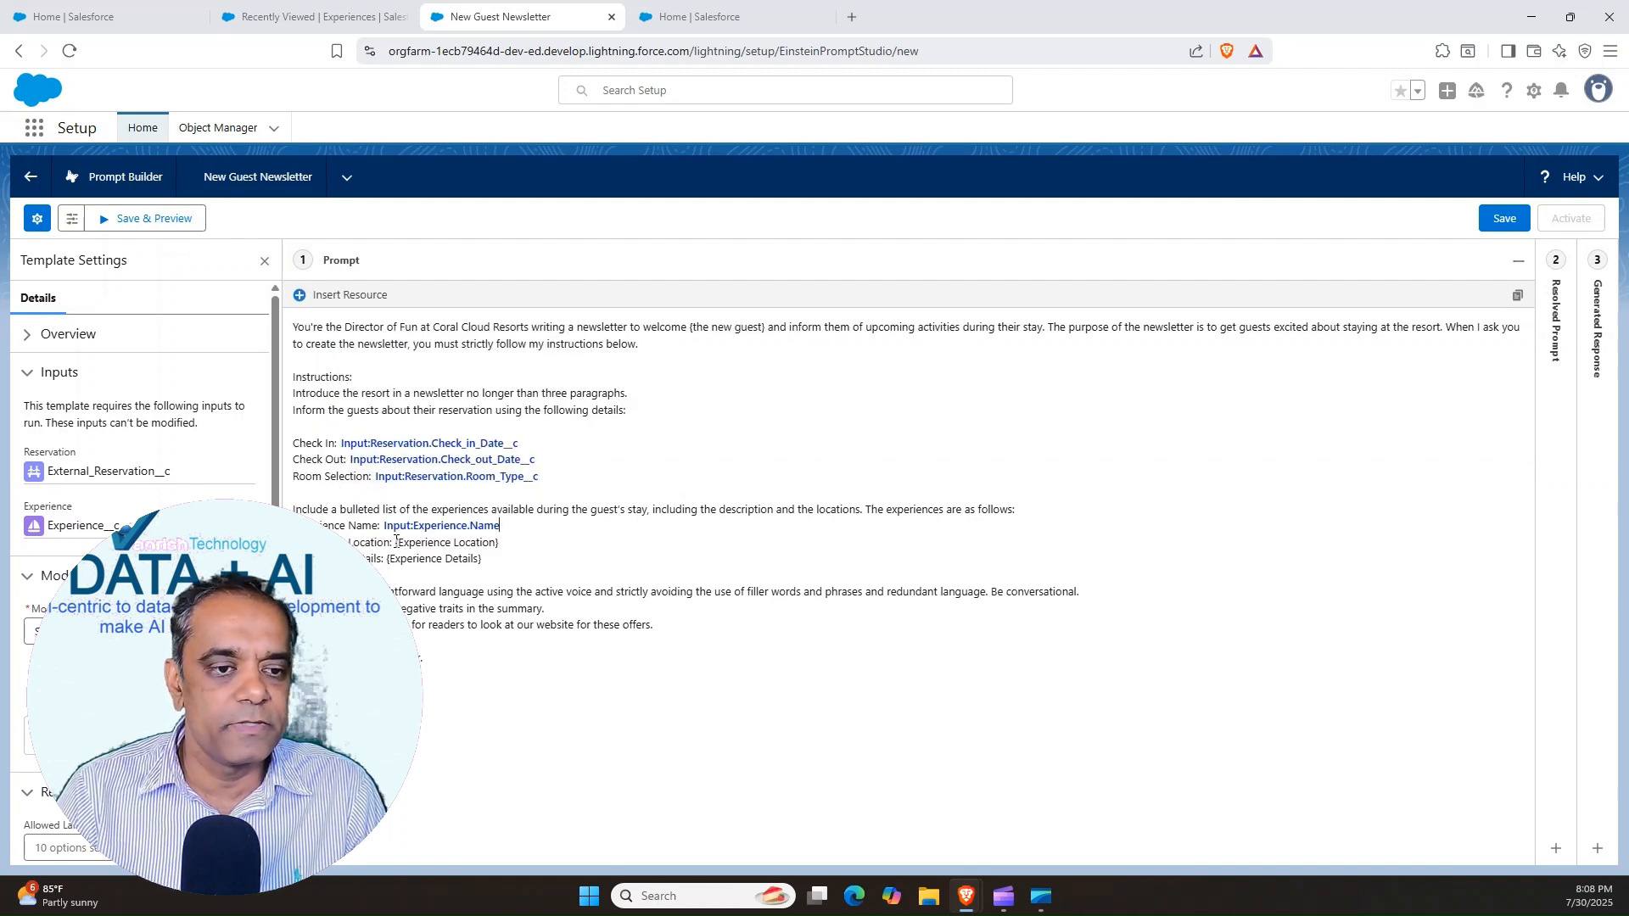
# Replace the Experience Location placeholder in the experiences list with the Experience resource's Location field
pyautogui.moveTo(396, 541); pyautogui.dragTo(499, 543)
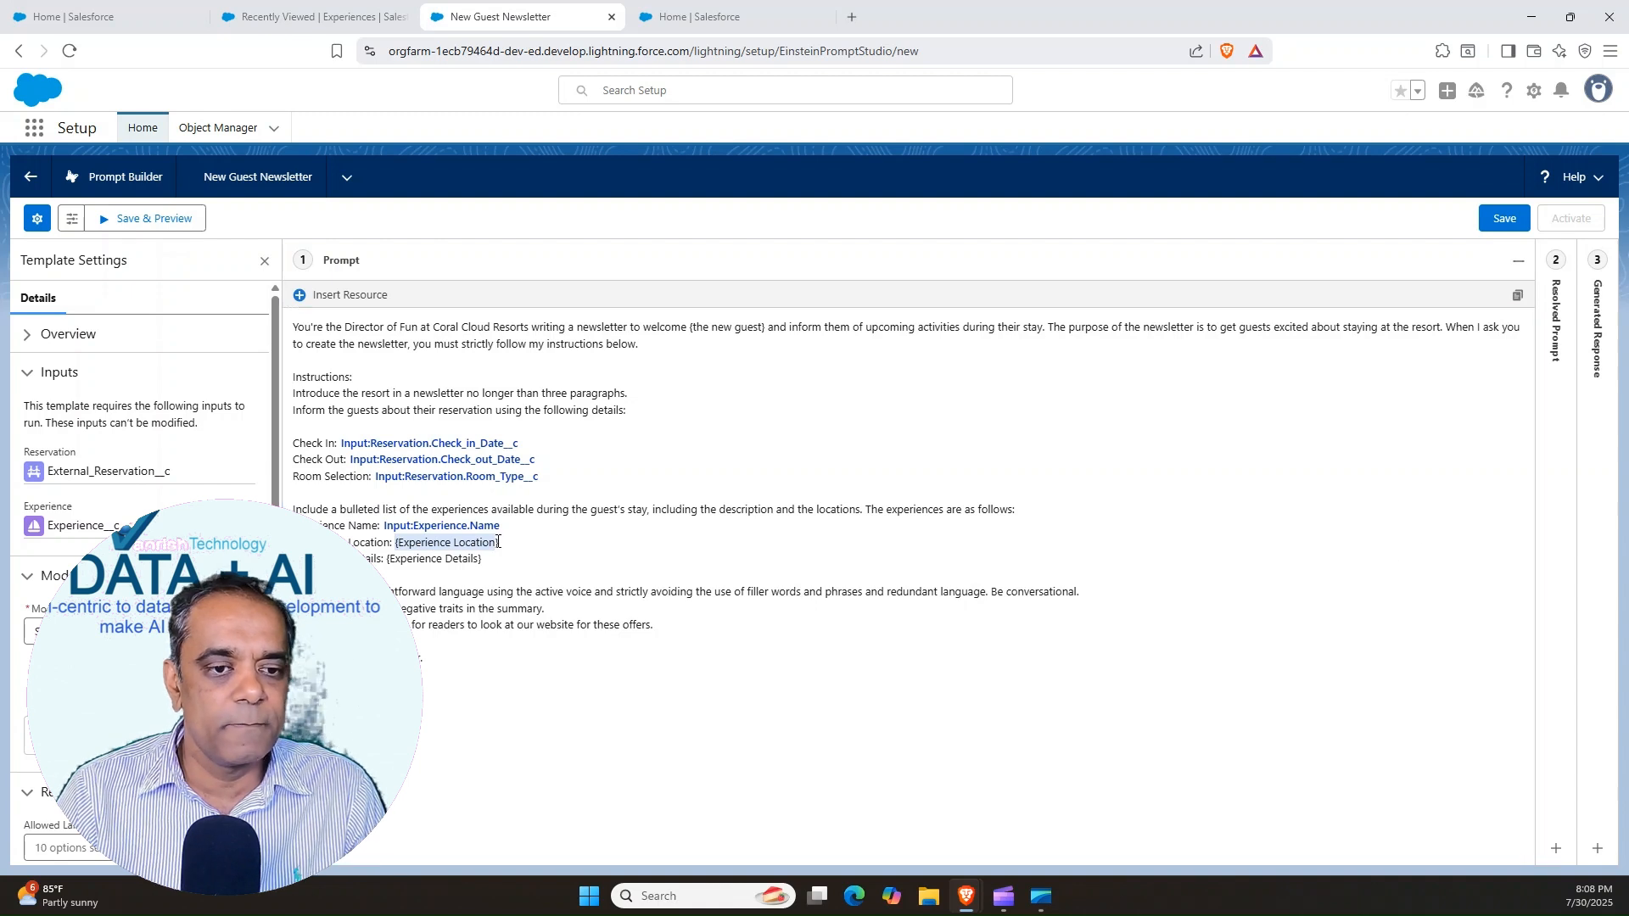
pyautogui.press('BackSpace')
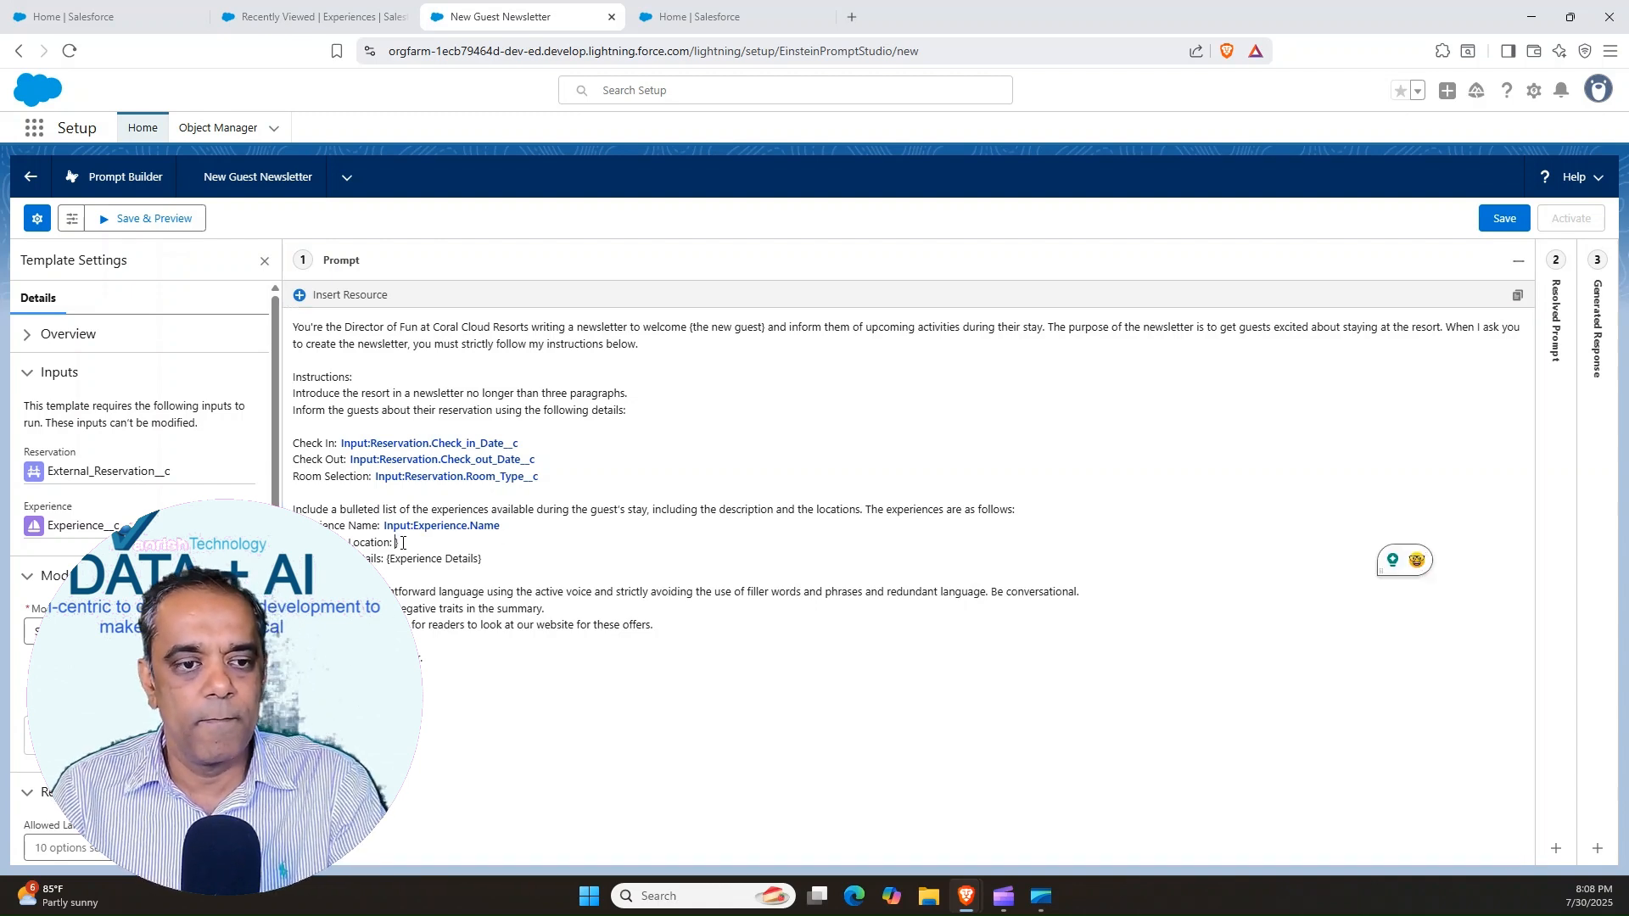
pyautogui.press('Delete')
pyautogui.click(302, 297)
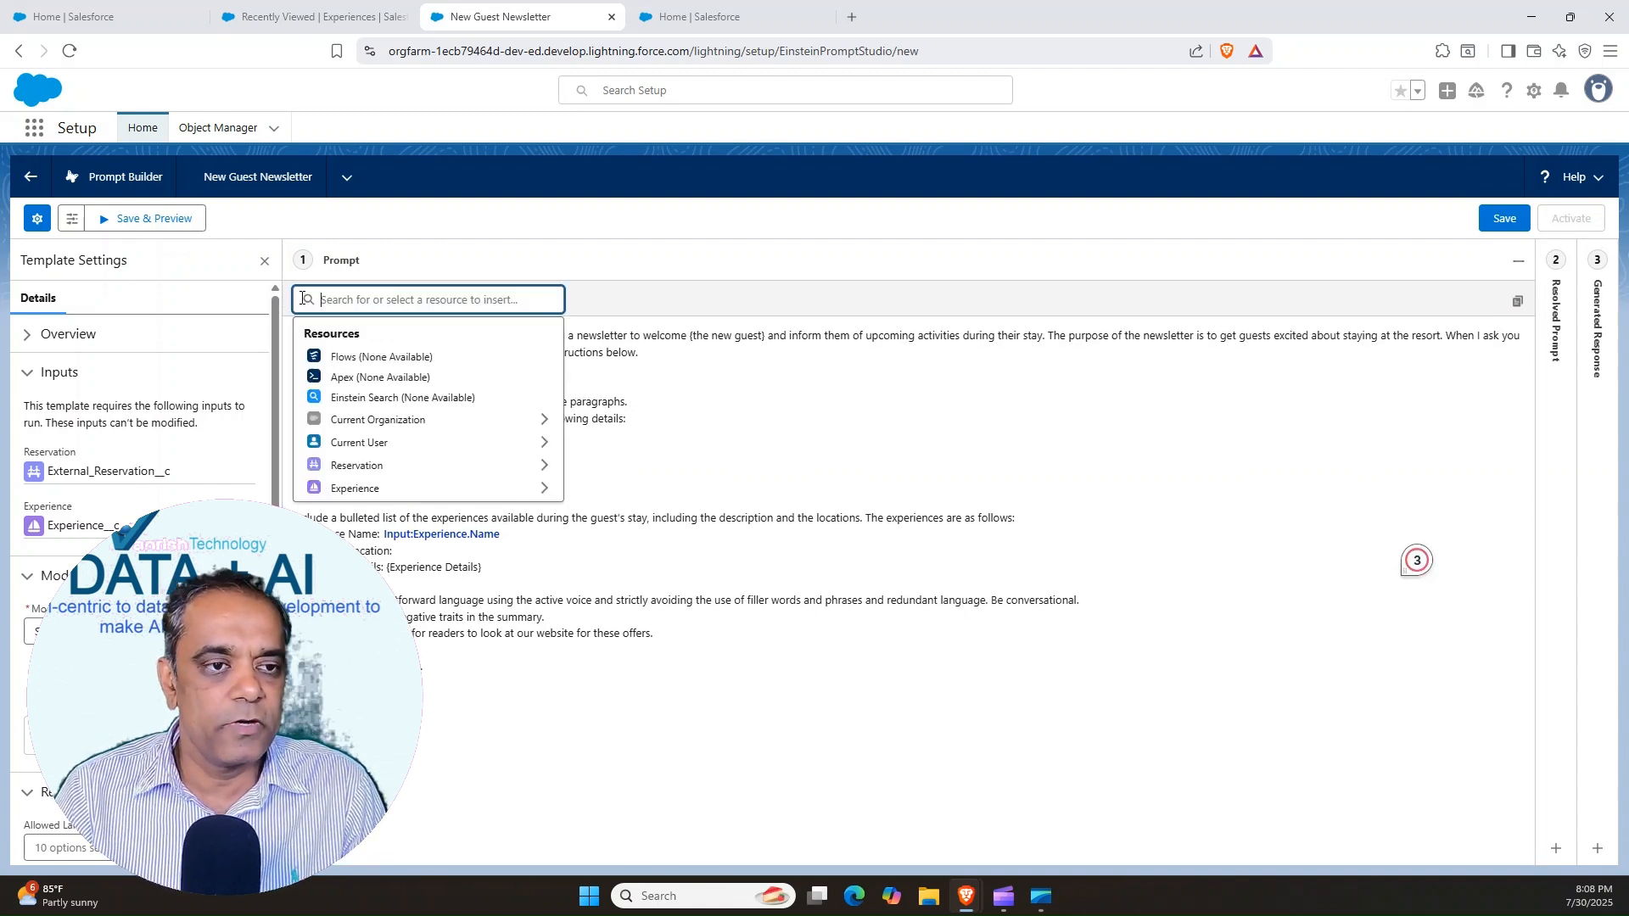
pyautogui.click(344, 490)
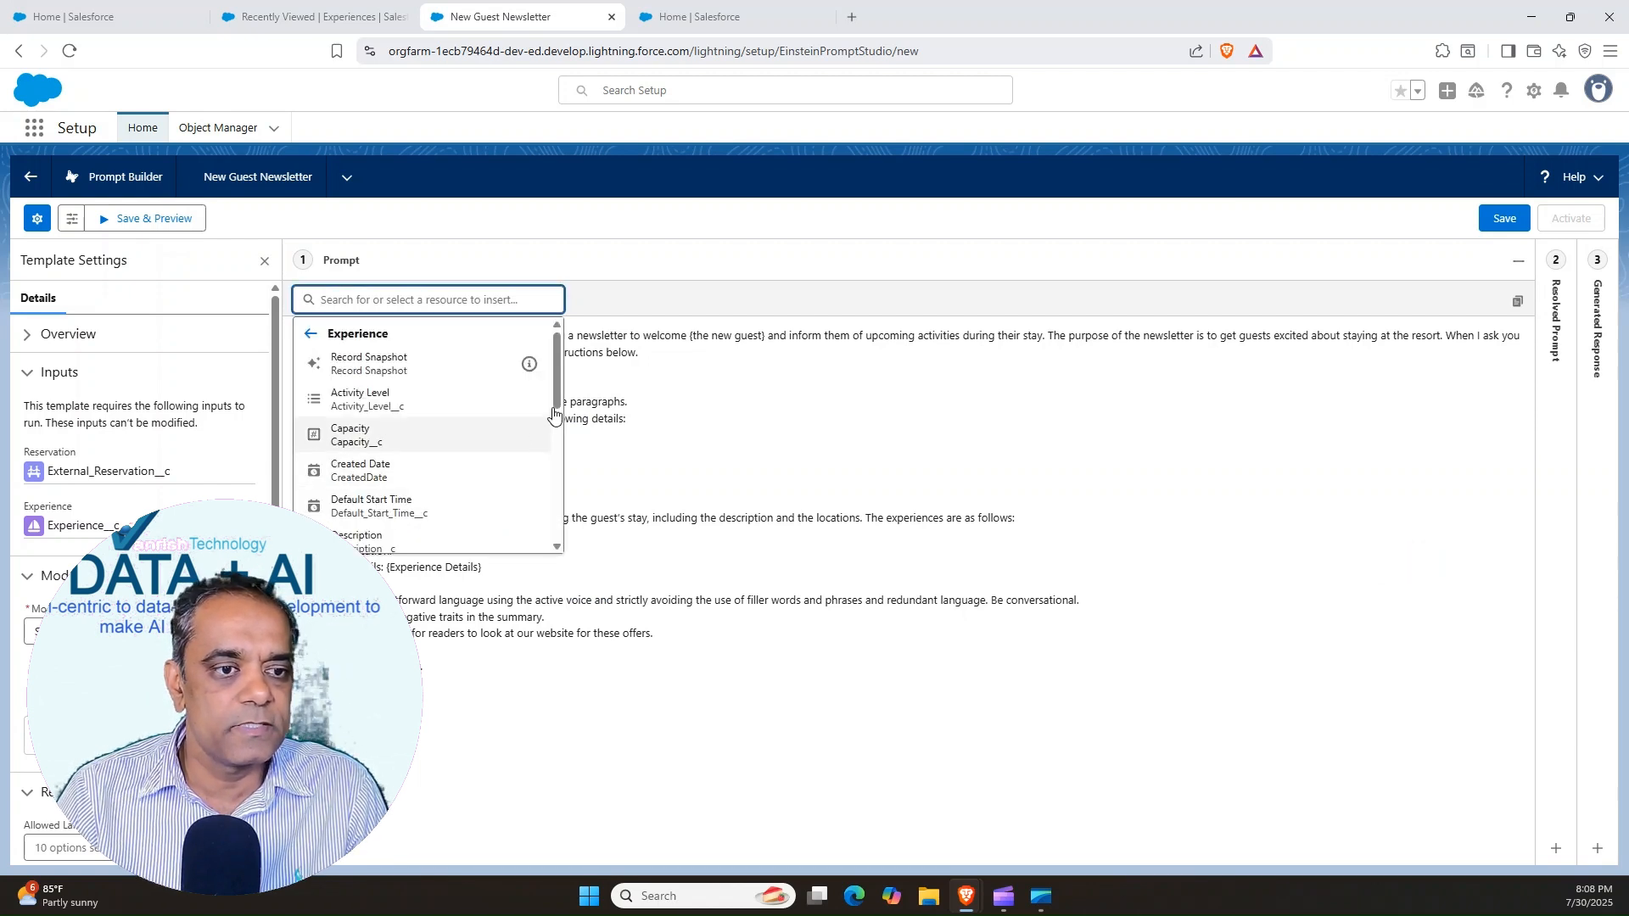
pyautogui.scroll(-3, 554, 413)
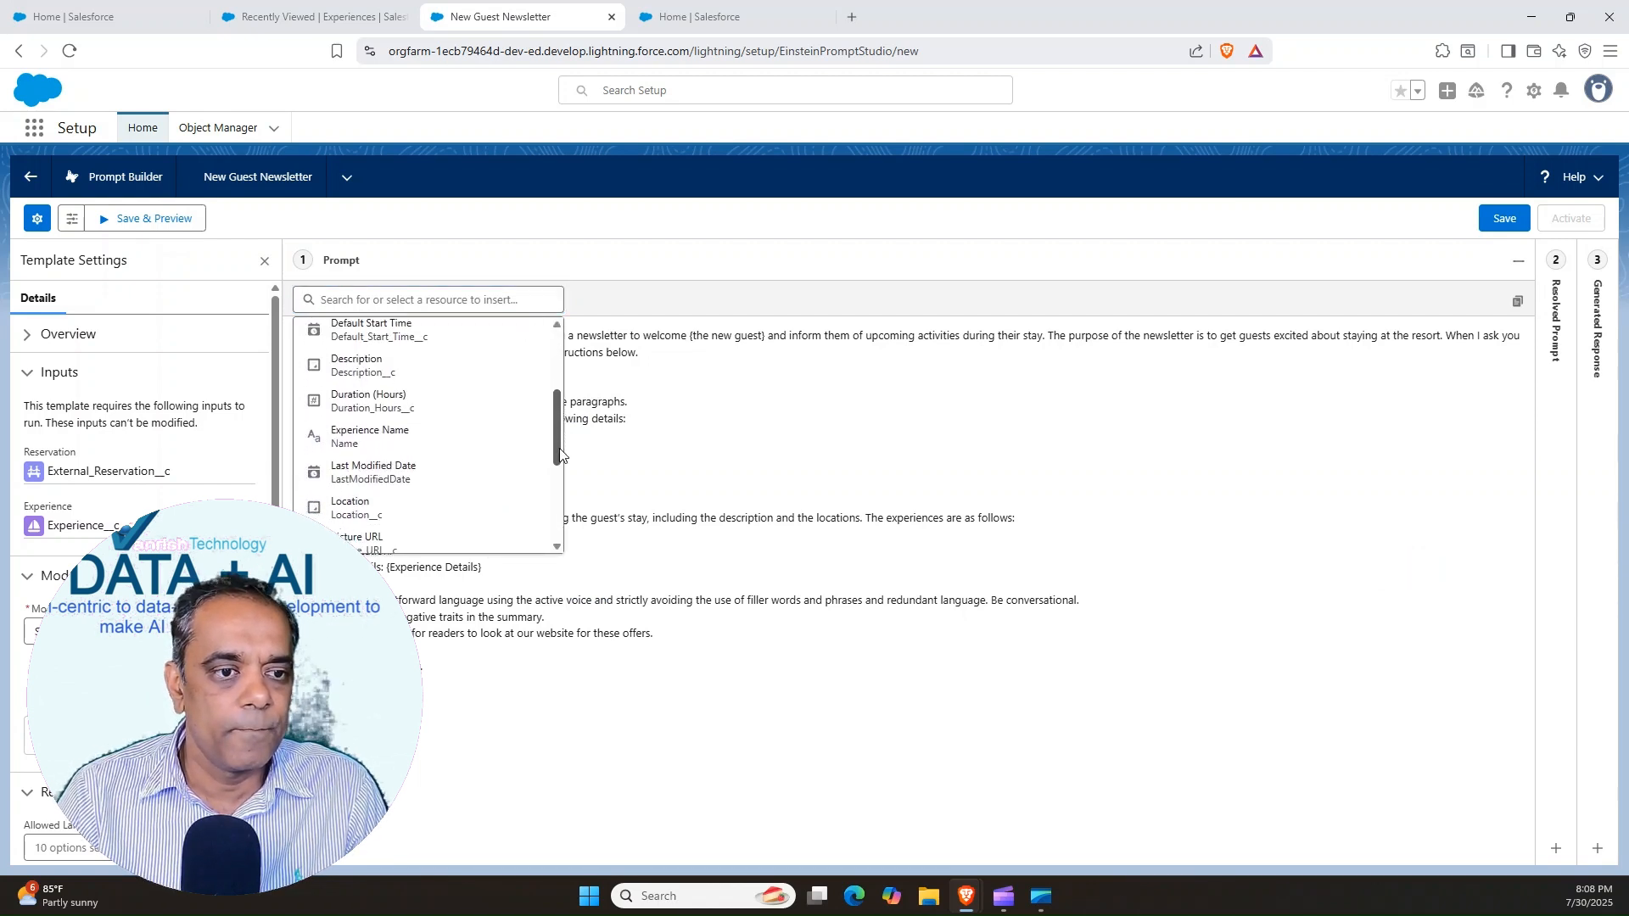
pyautogui.click(345, 490)
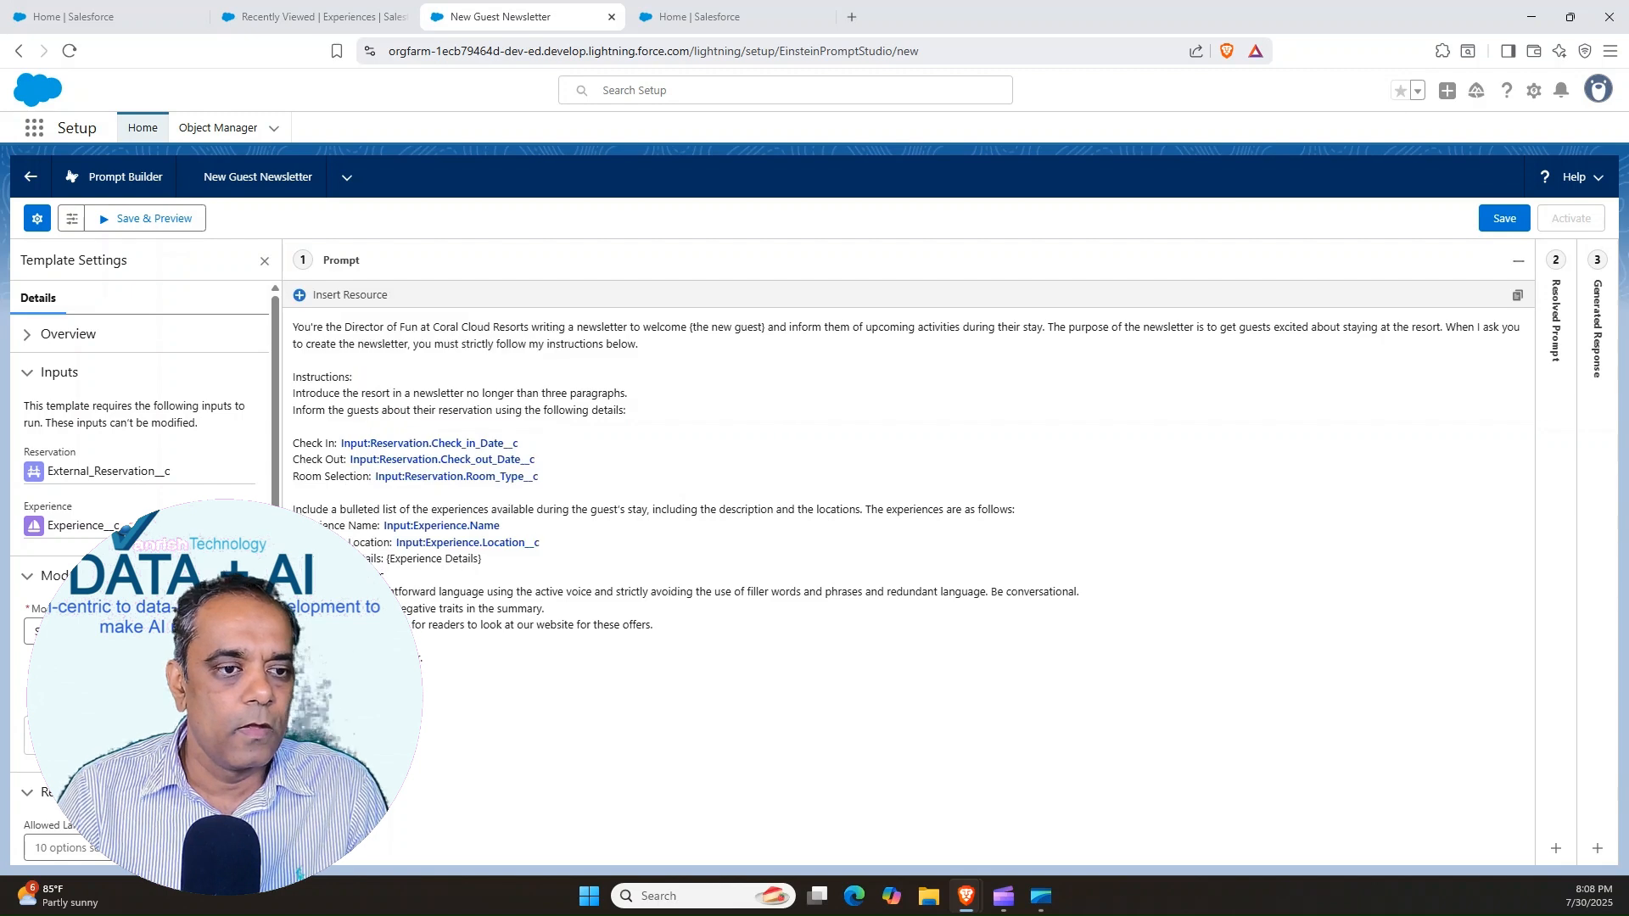
# Replace the Experience Details placeholder in the experiences list with the Experience resource's Description field
pyautogui.moveTo(388, 561); pyautogui.dragTo(487, 560)
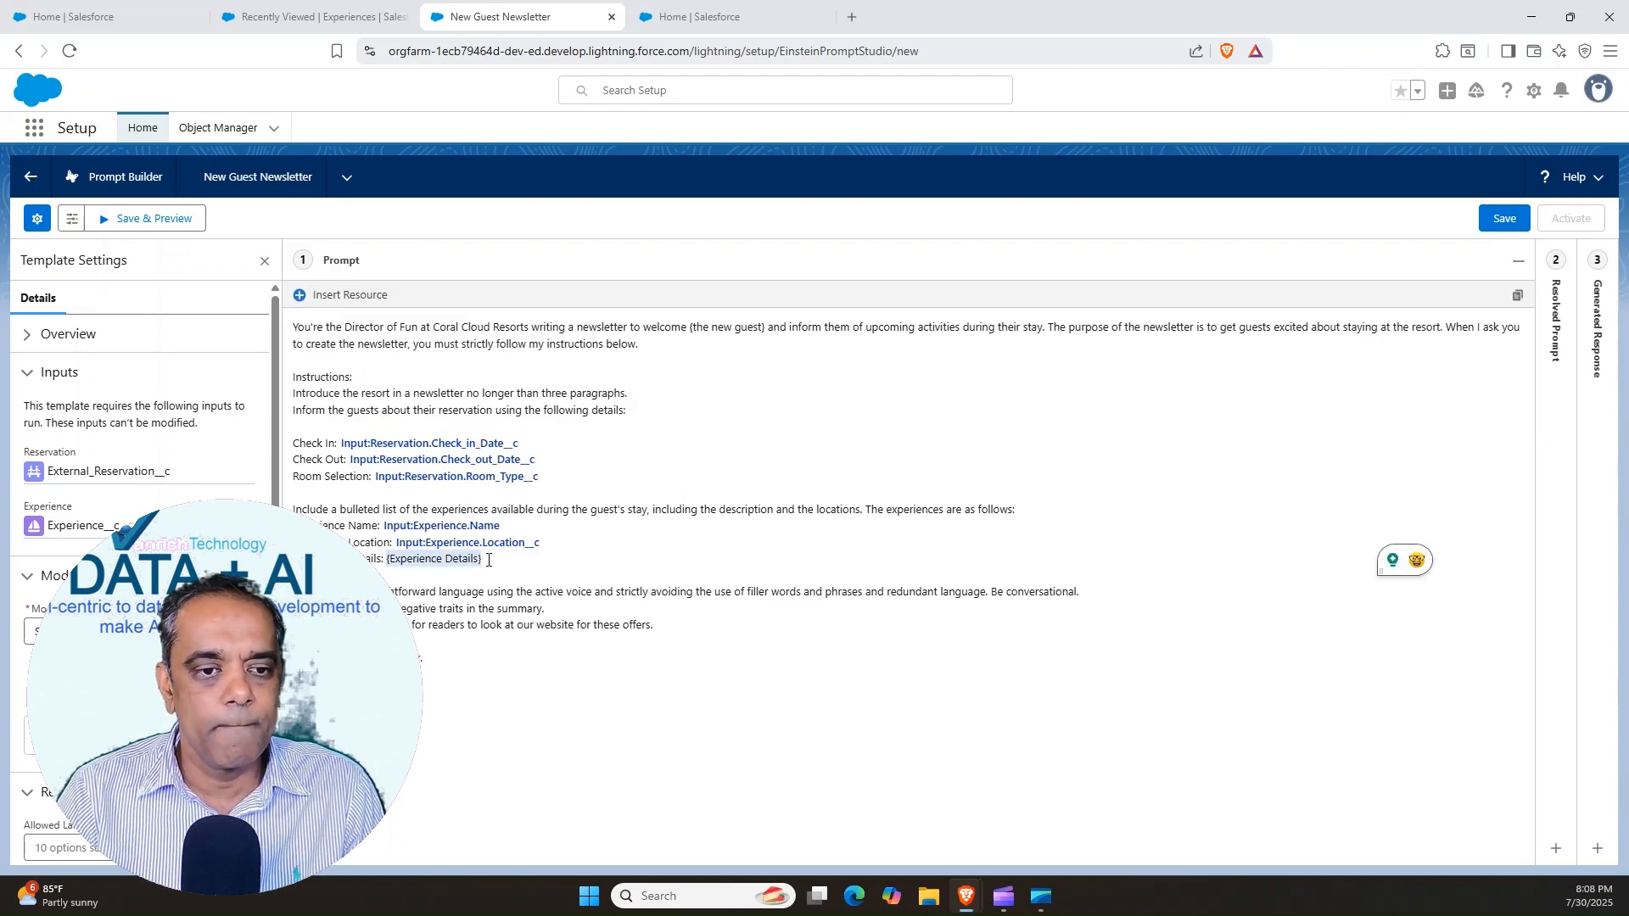
pyautogui.press('BackSpace')
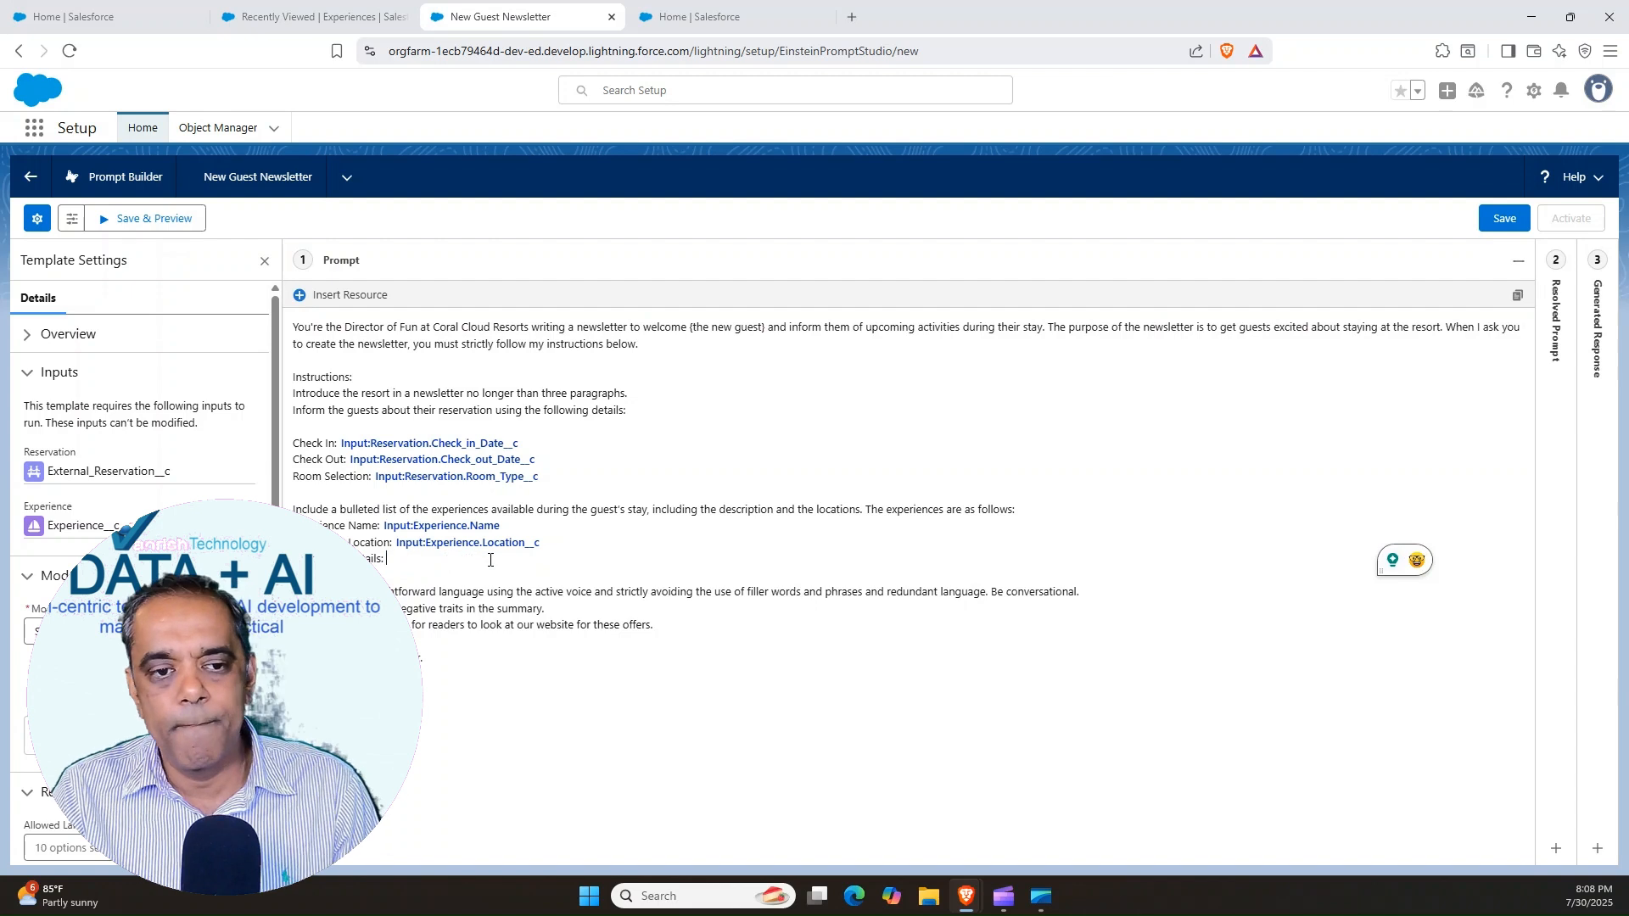
pyautogui.click(303, 297)
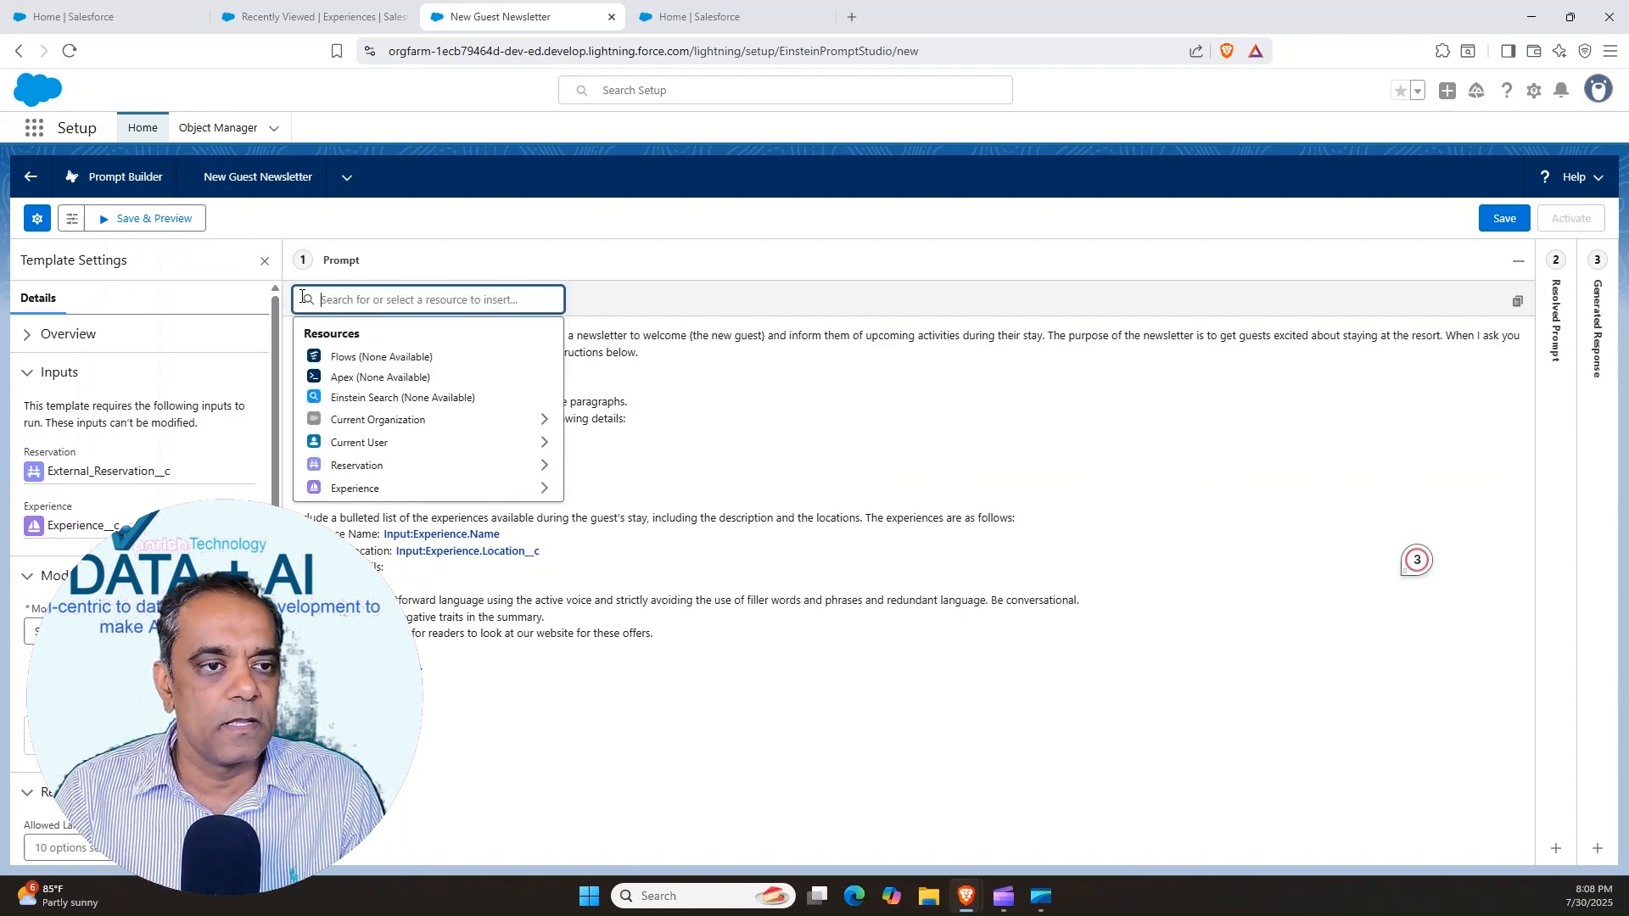
pyautogui.click(358, 491)
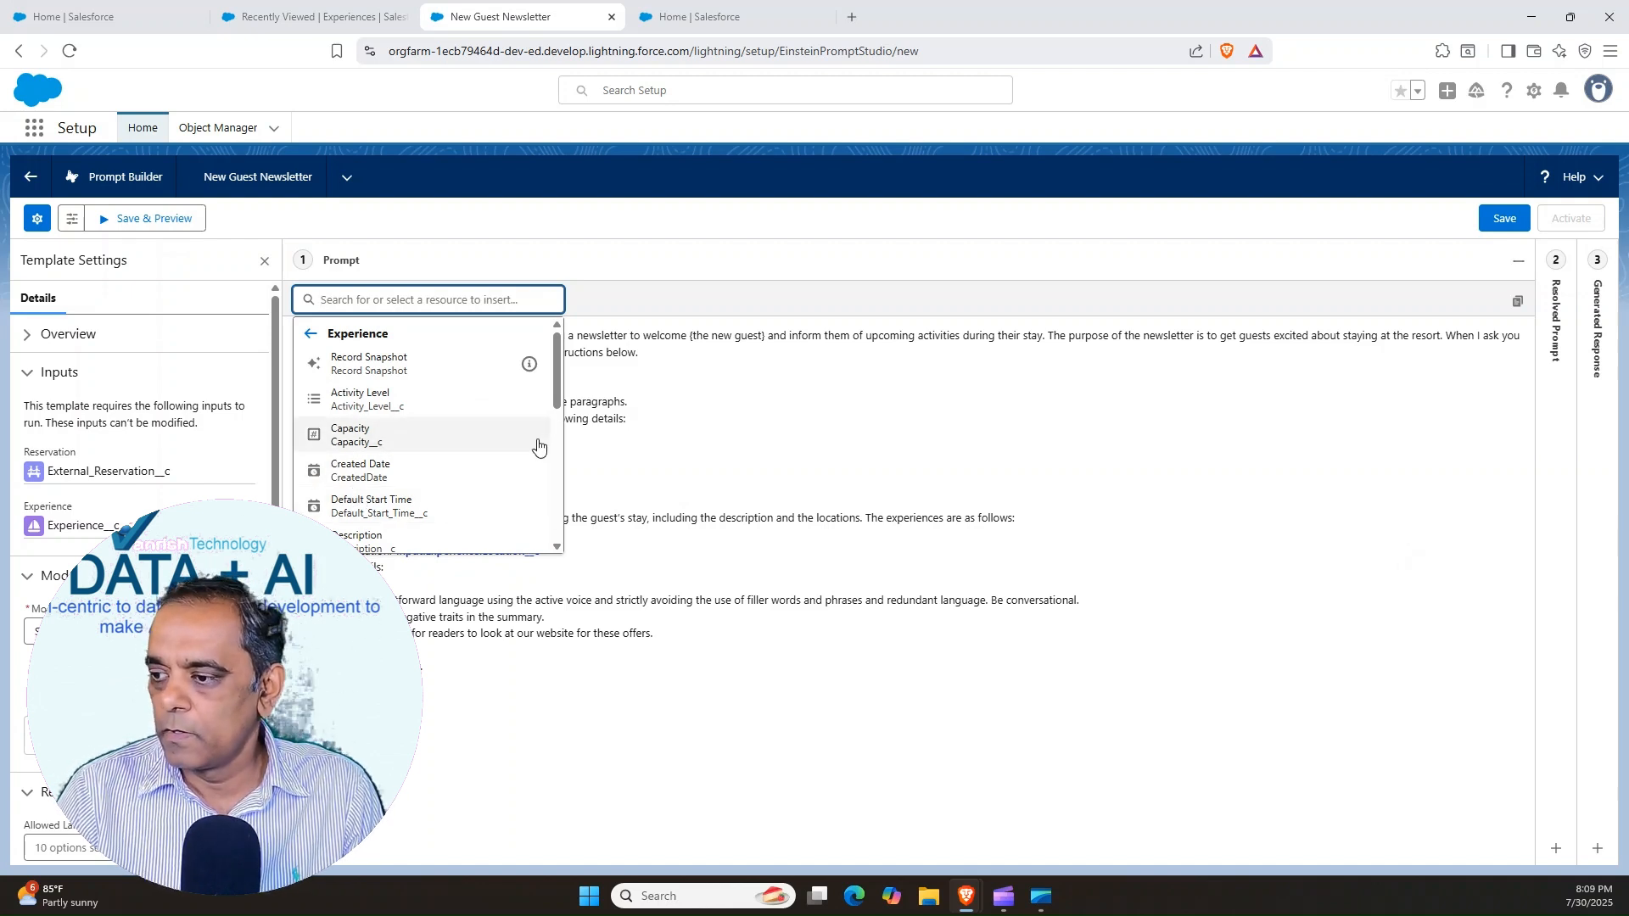
pyautogui.moveTo(553, 399)
pyautogui.mouseDown()
pyautogui.moveTo(547, 537)
pyautogui.moveTo(547, 399)
pyautogui.moveTo(553, 428)
pyautogui.mouseUp()
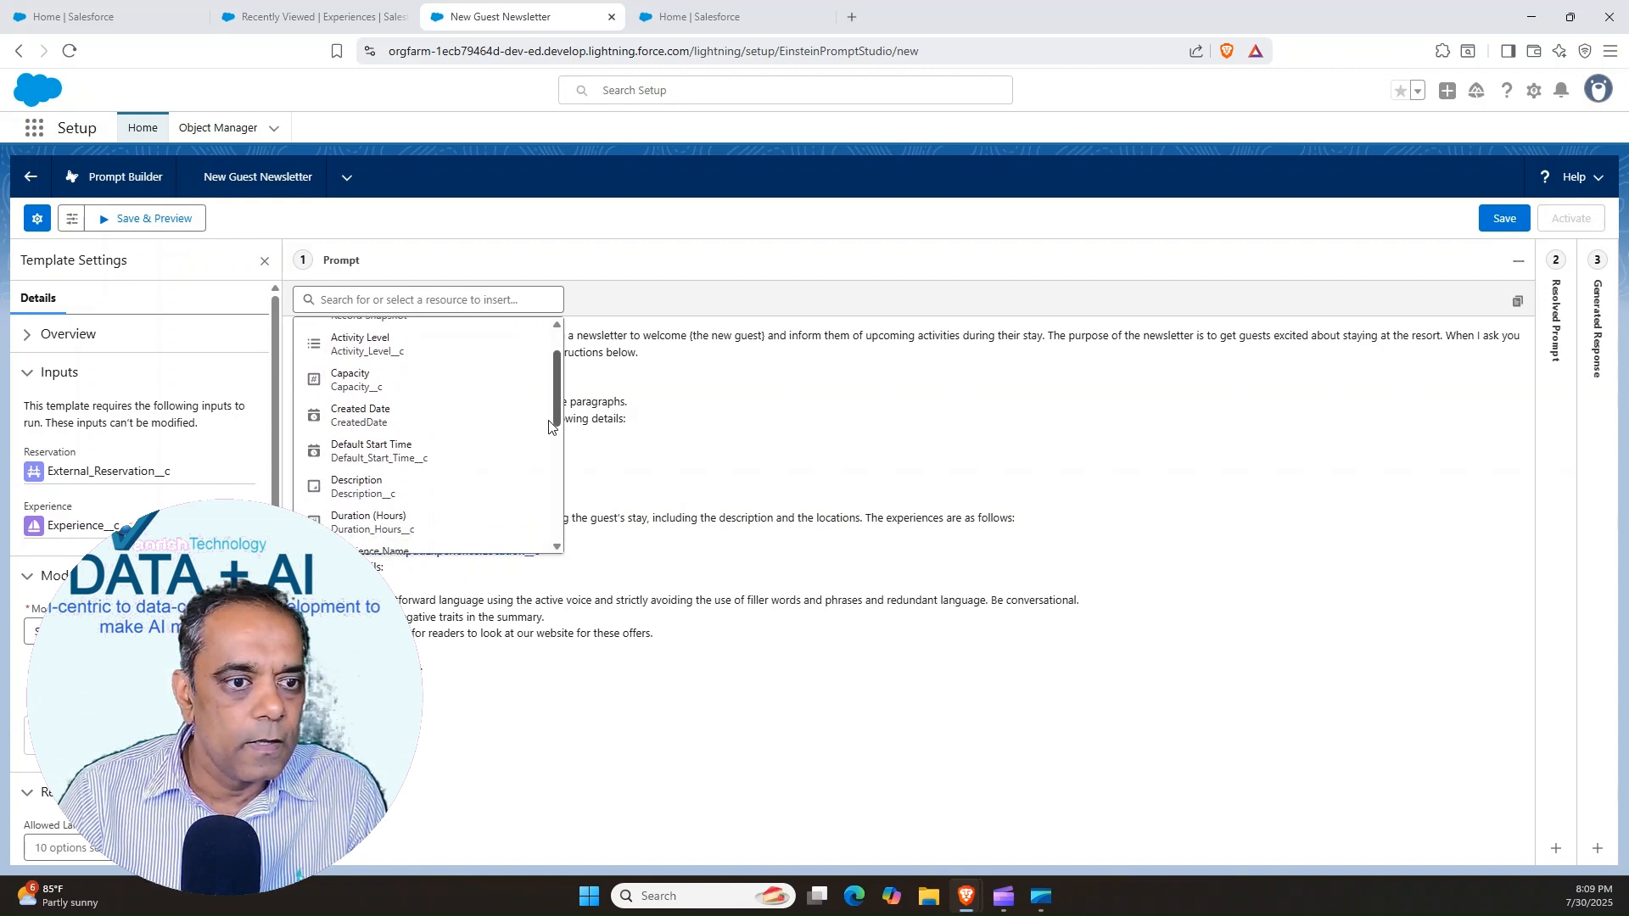
pyautogui.click(336, 492)
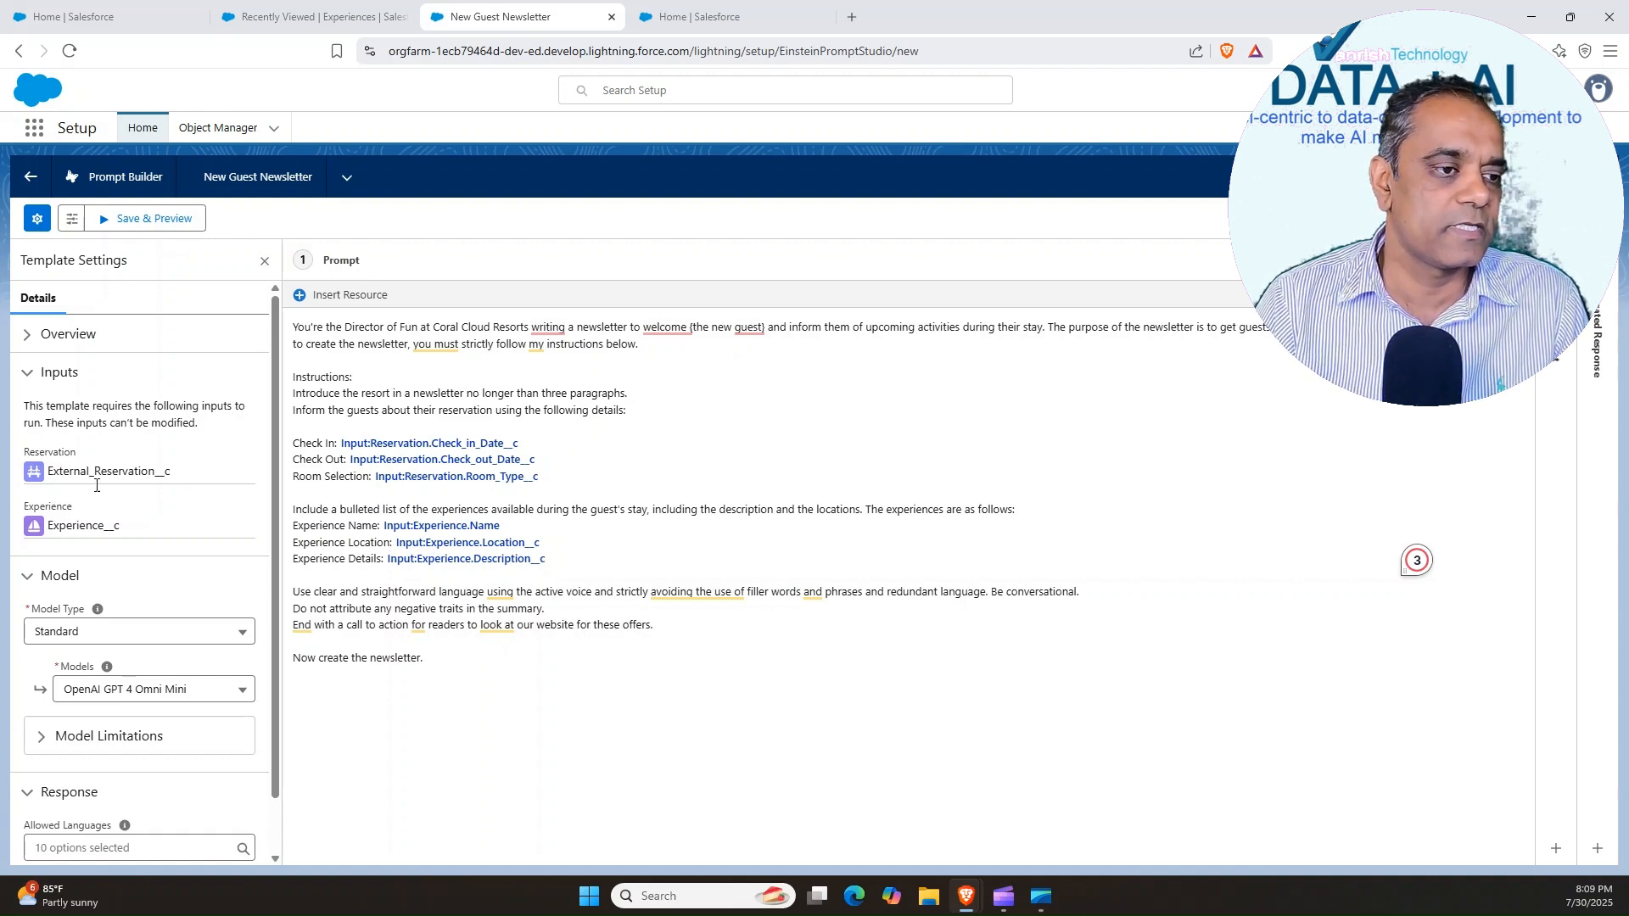
# Look through the available models, keep OpenAI GPT 4 Omni Mini, and save the prompt template
pyautogui.scroll(-2, 273, 552)
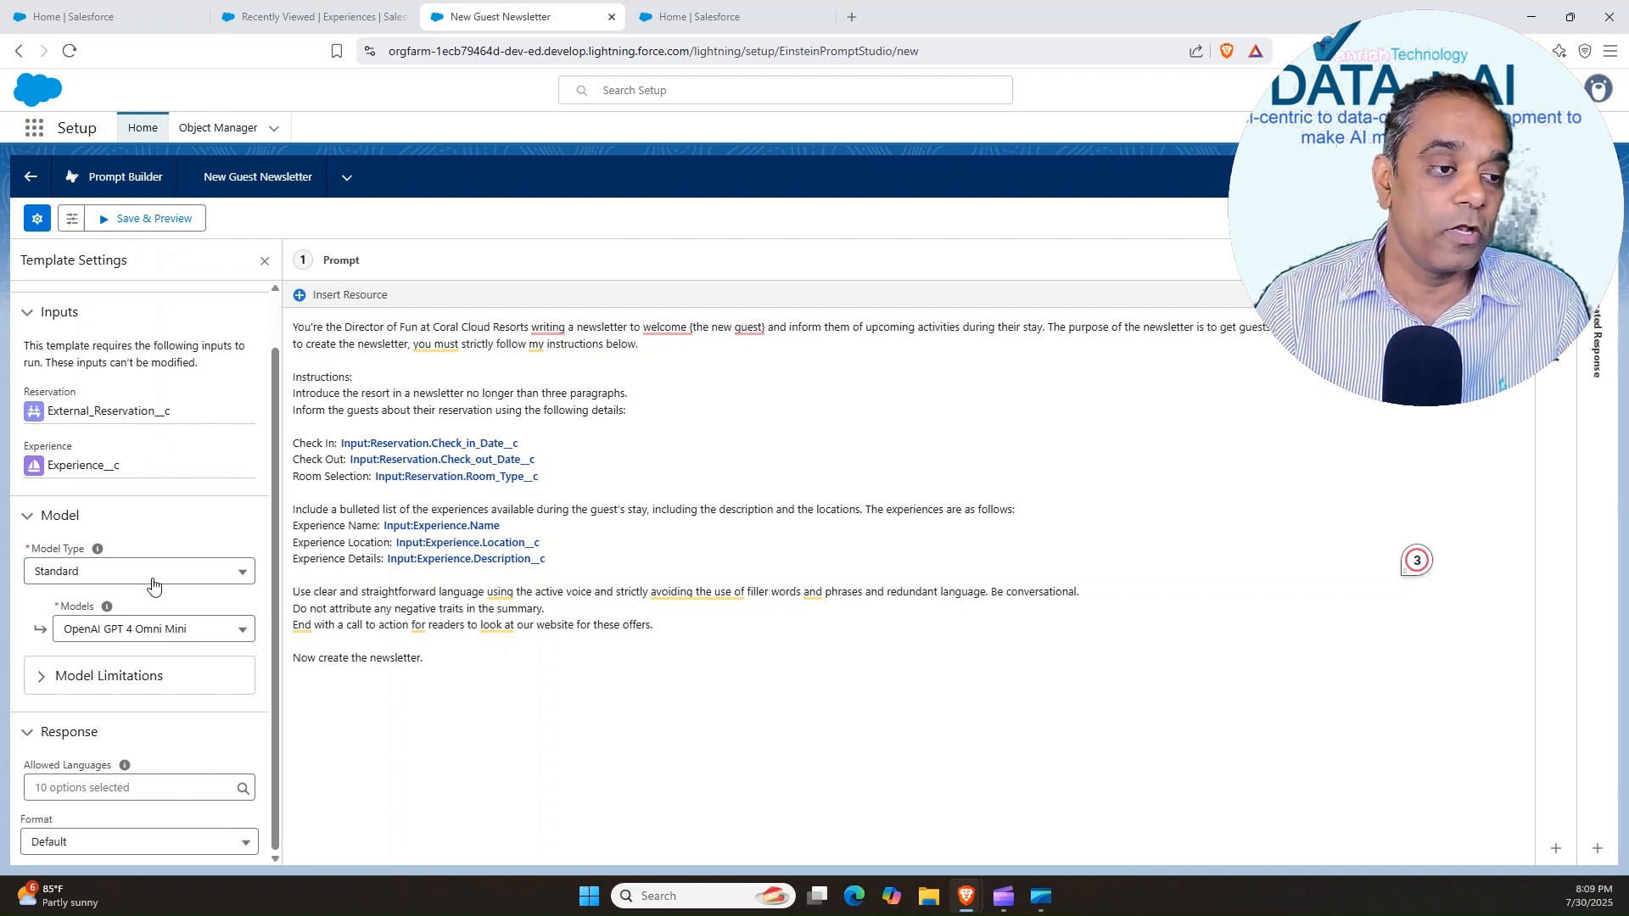
pyautogui.click(147, 633)
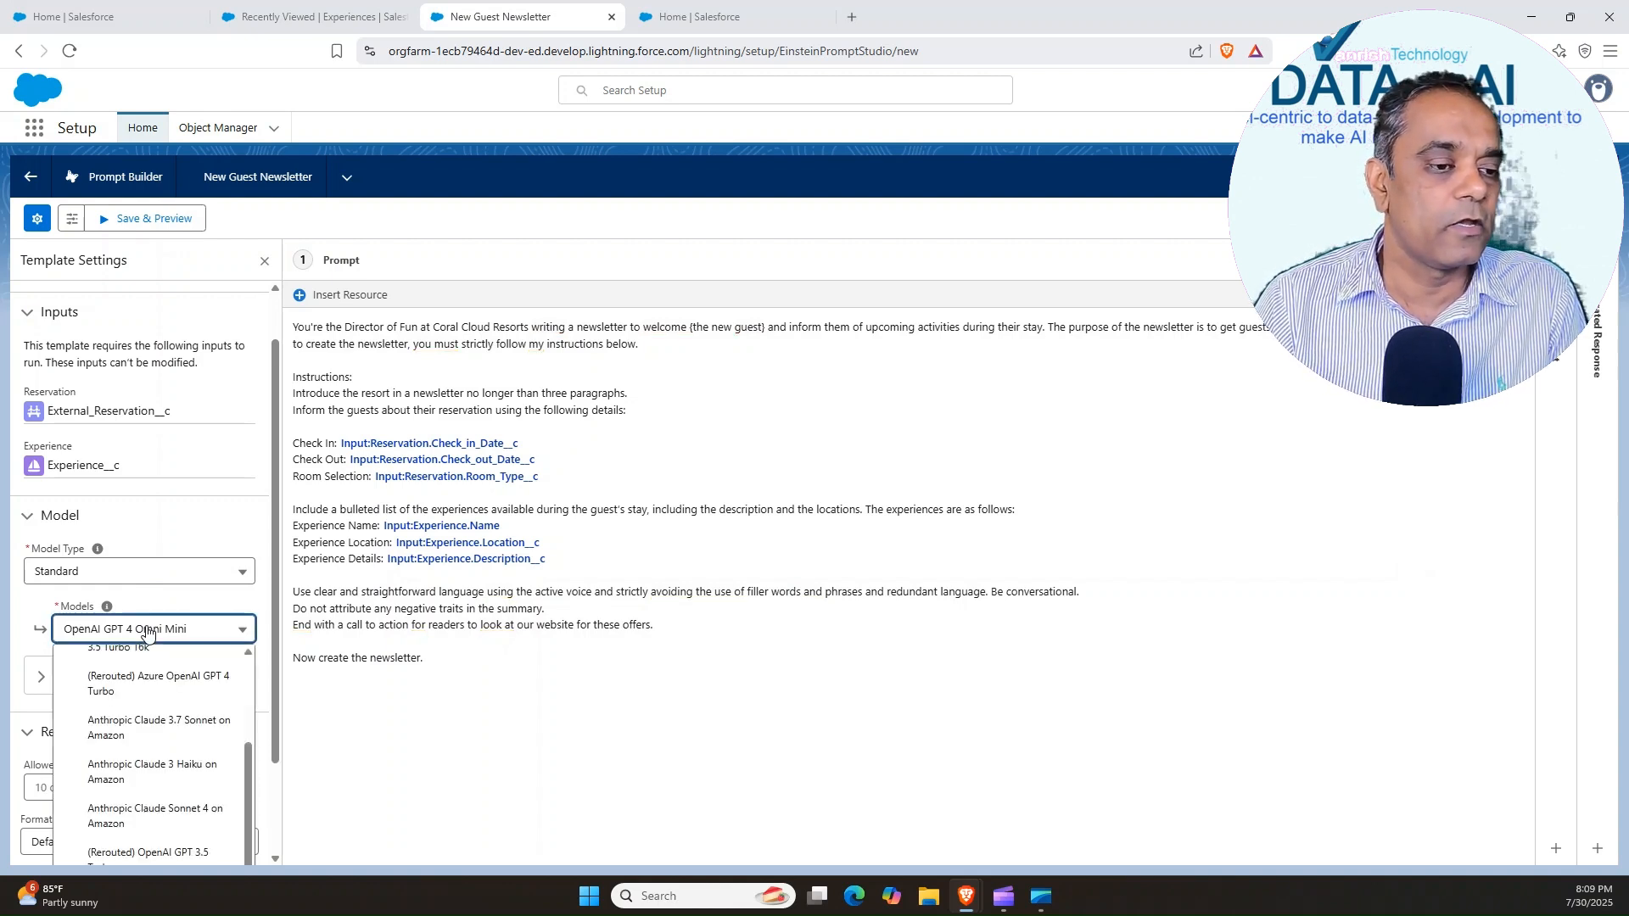
pyautogui.click(148, 633)
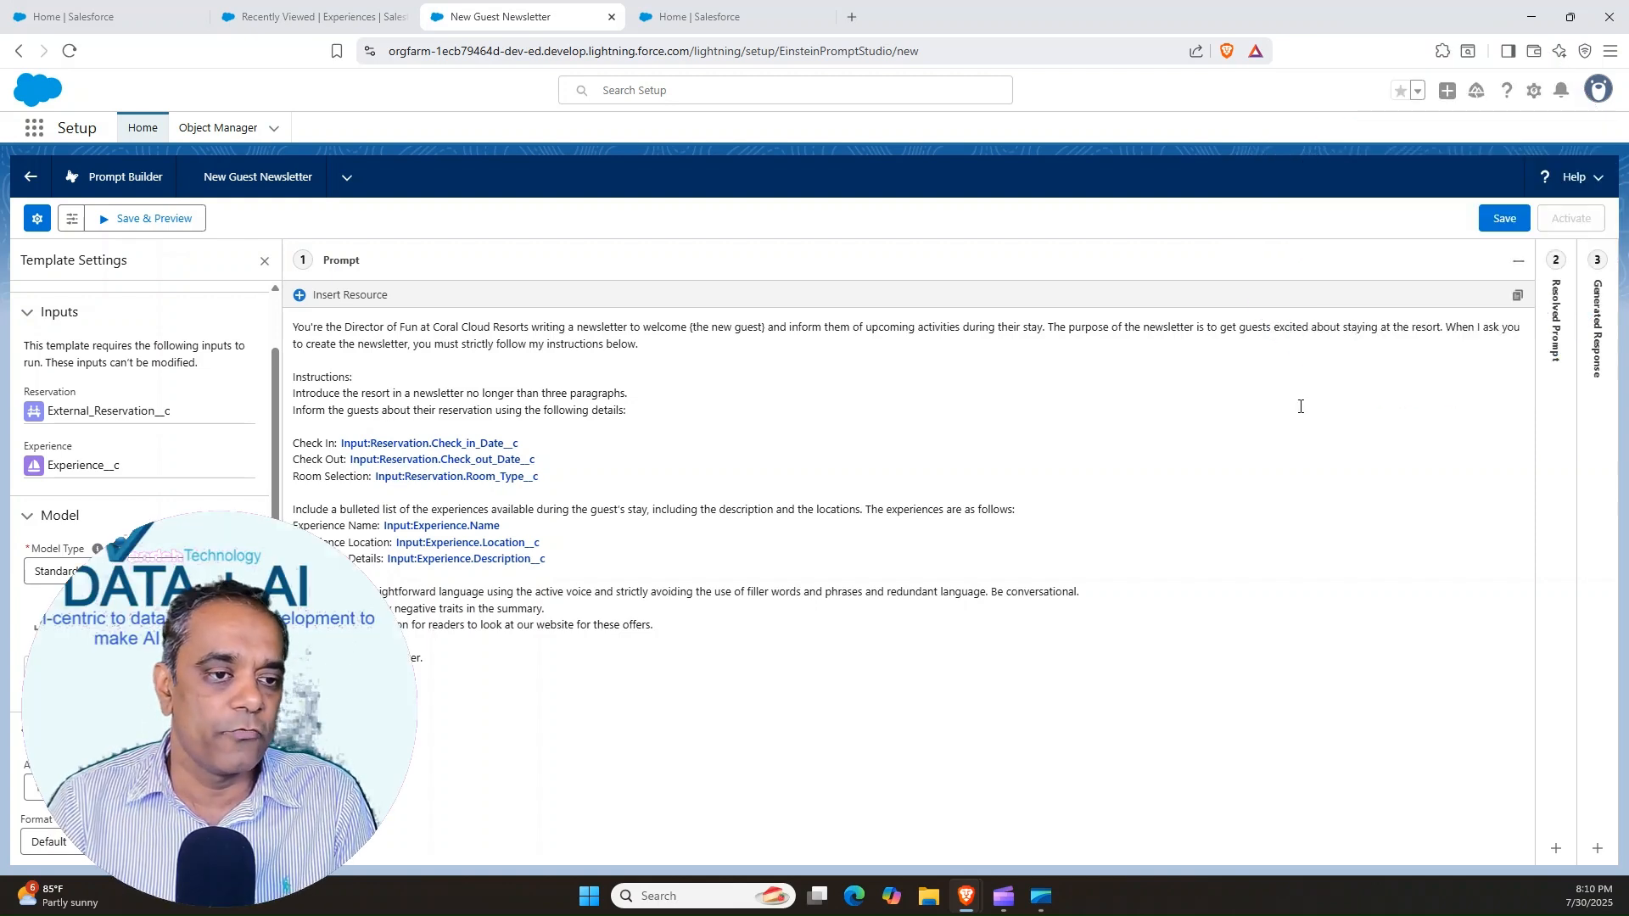
pyautogui.click(1504, 218)
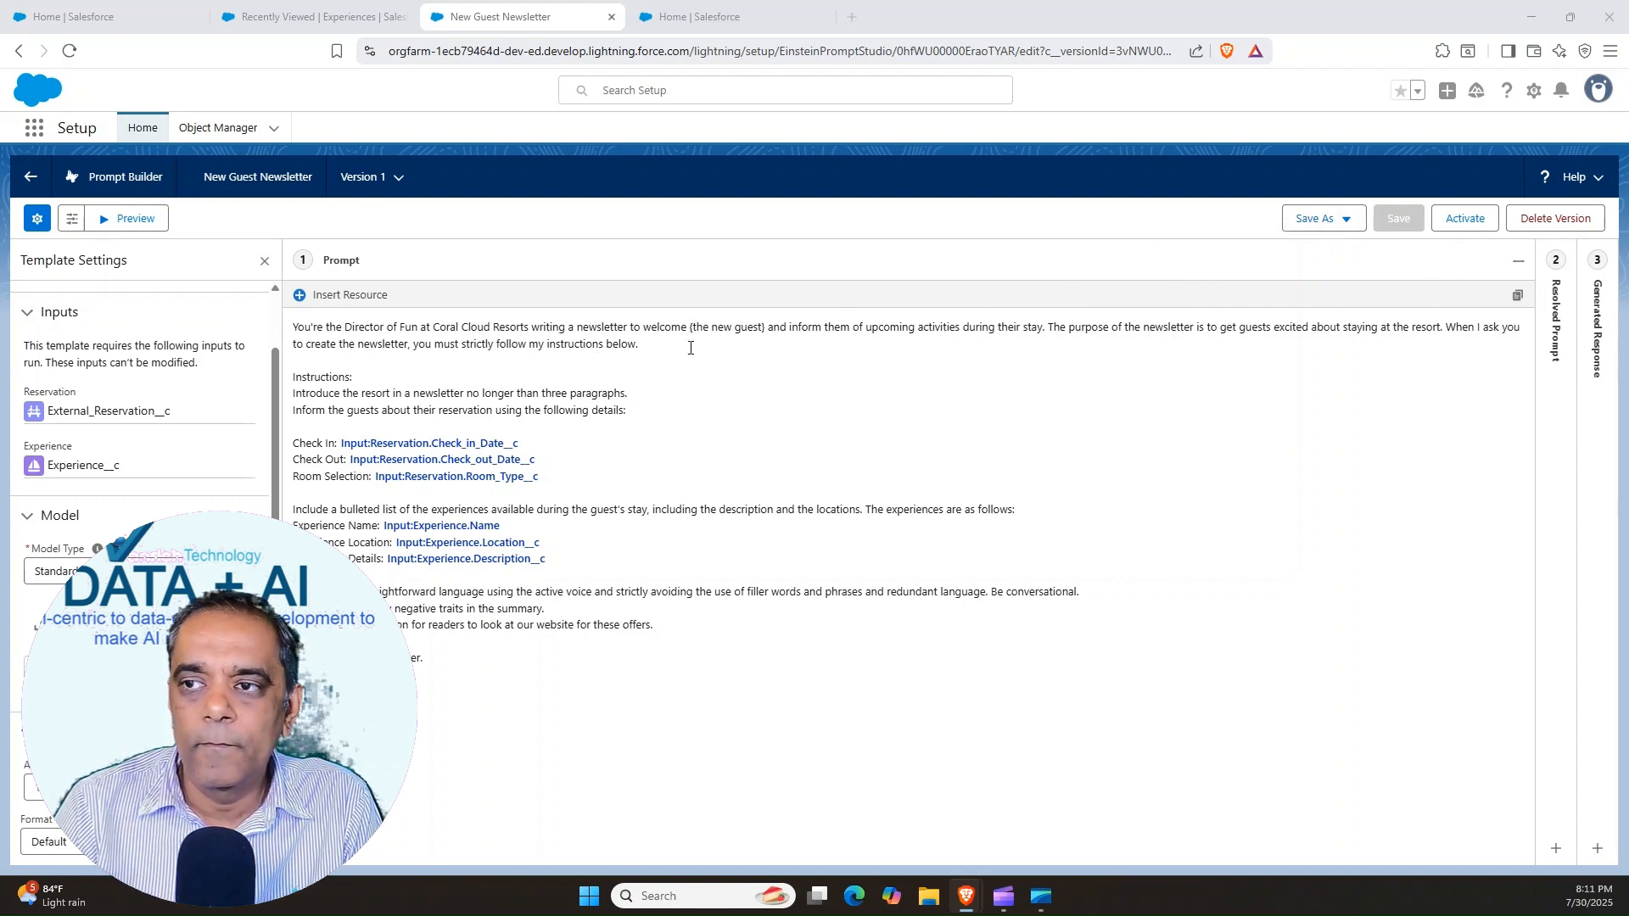
# Replace "(the new guest)" in the opening sentence with the First Name field of the Reservation's External Guest, and save the template
pyautogui.moveTo(691, 328); pyautogui.dragTo(764, 327)
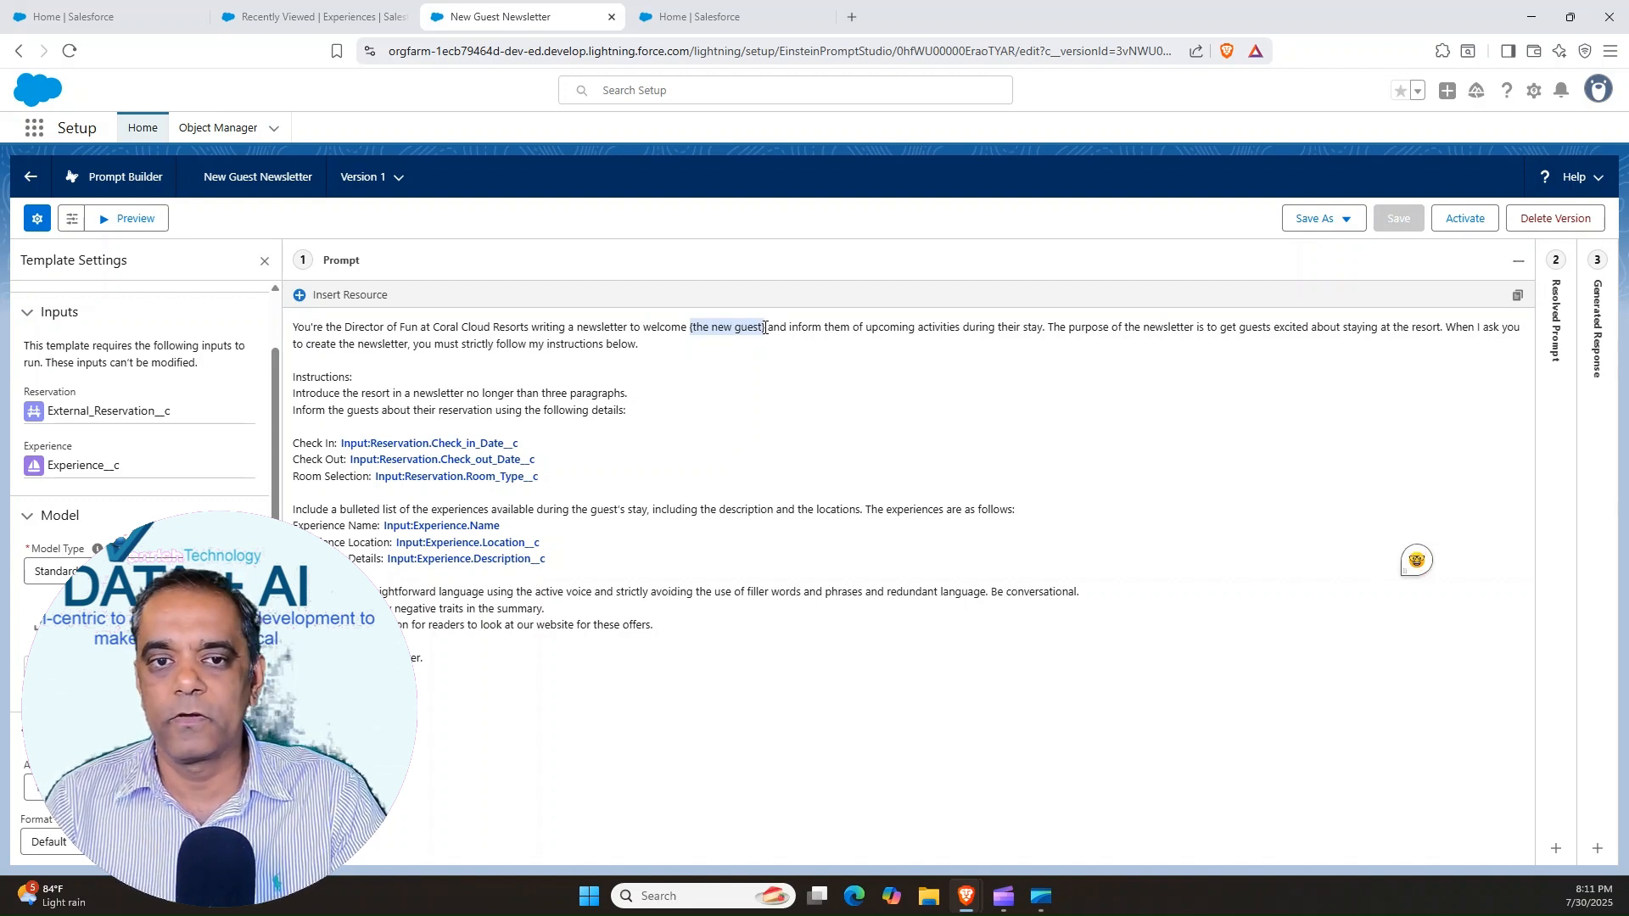
pyautogui.press('BackSpace')
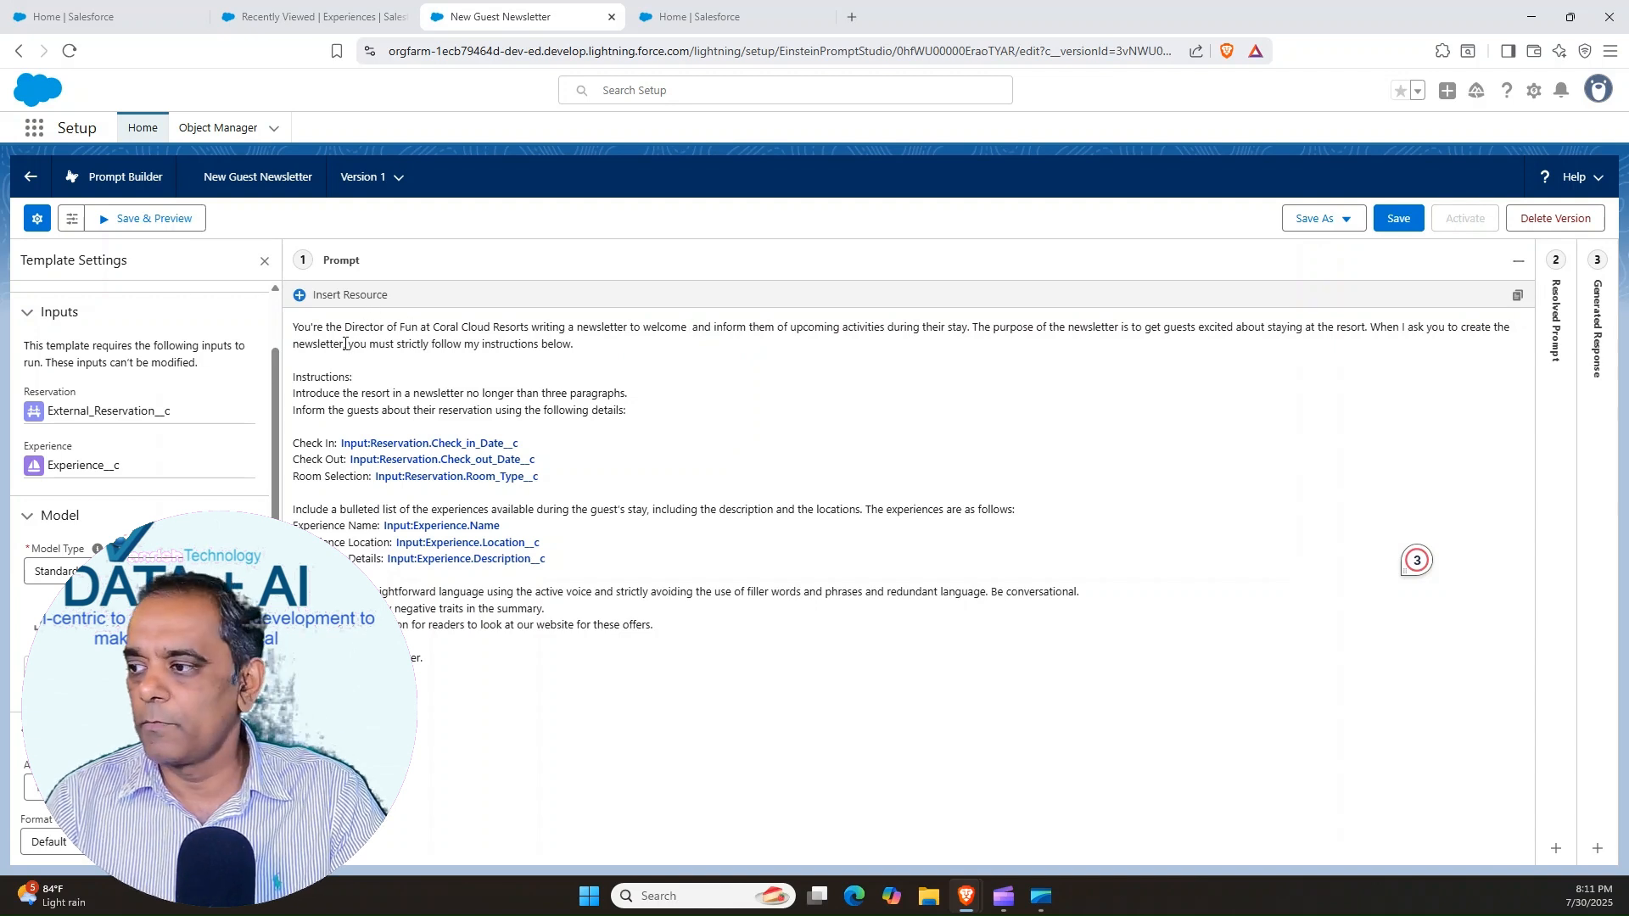
pyautogui.click(299, 295)
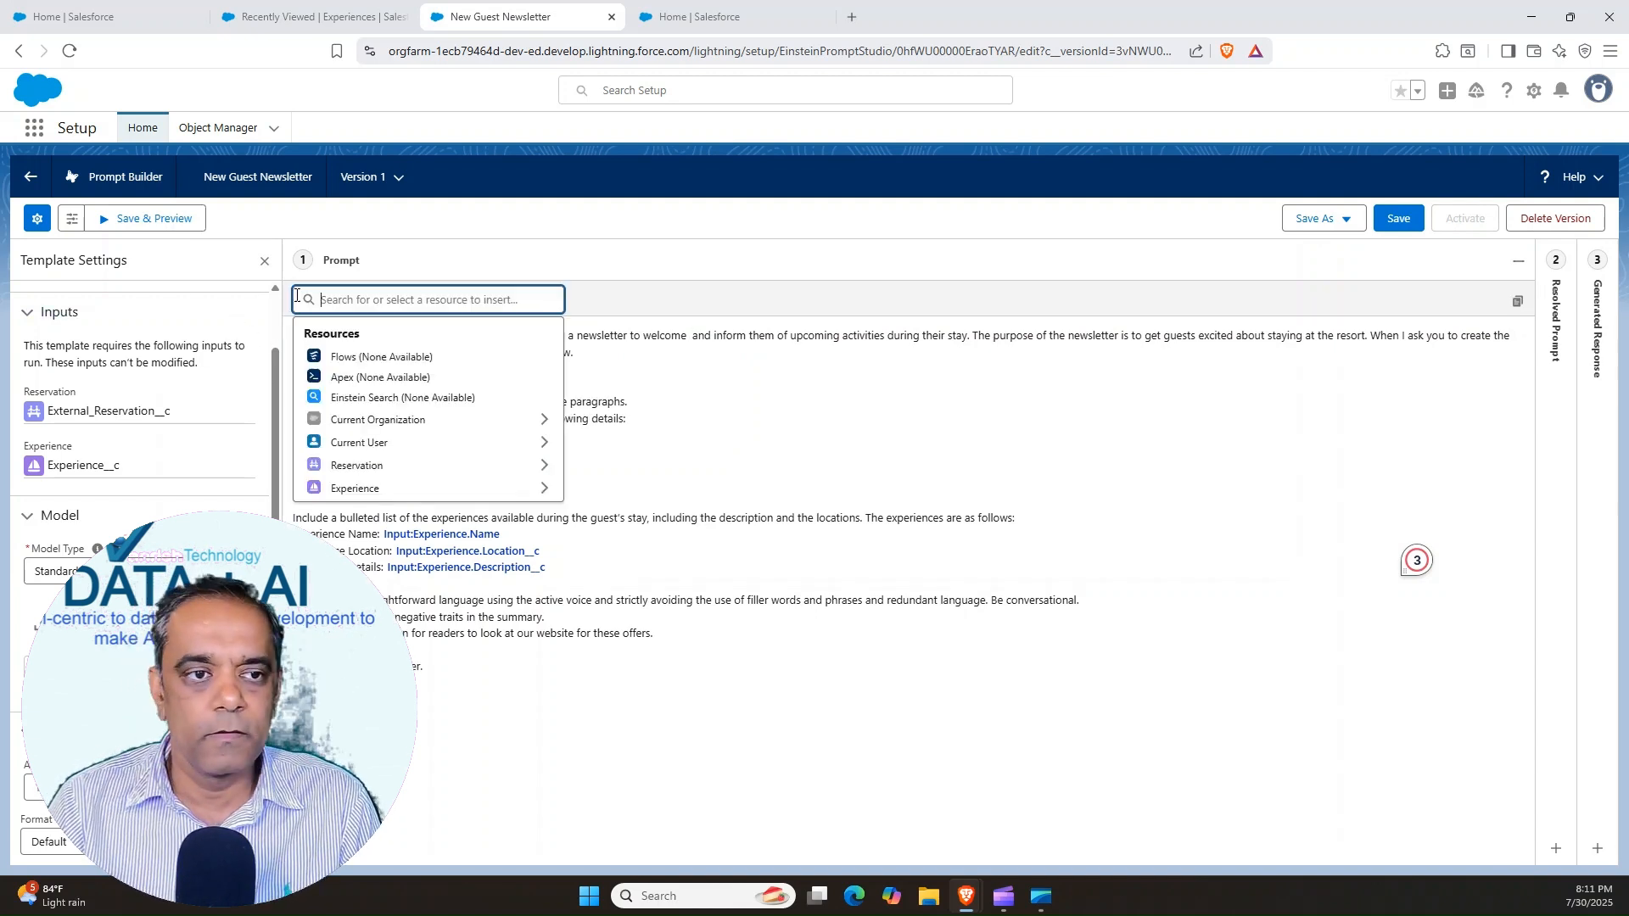
pyautogui.click(353, 465)
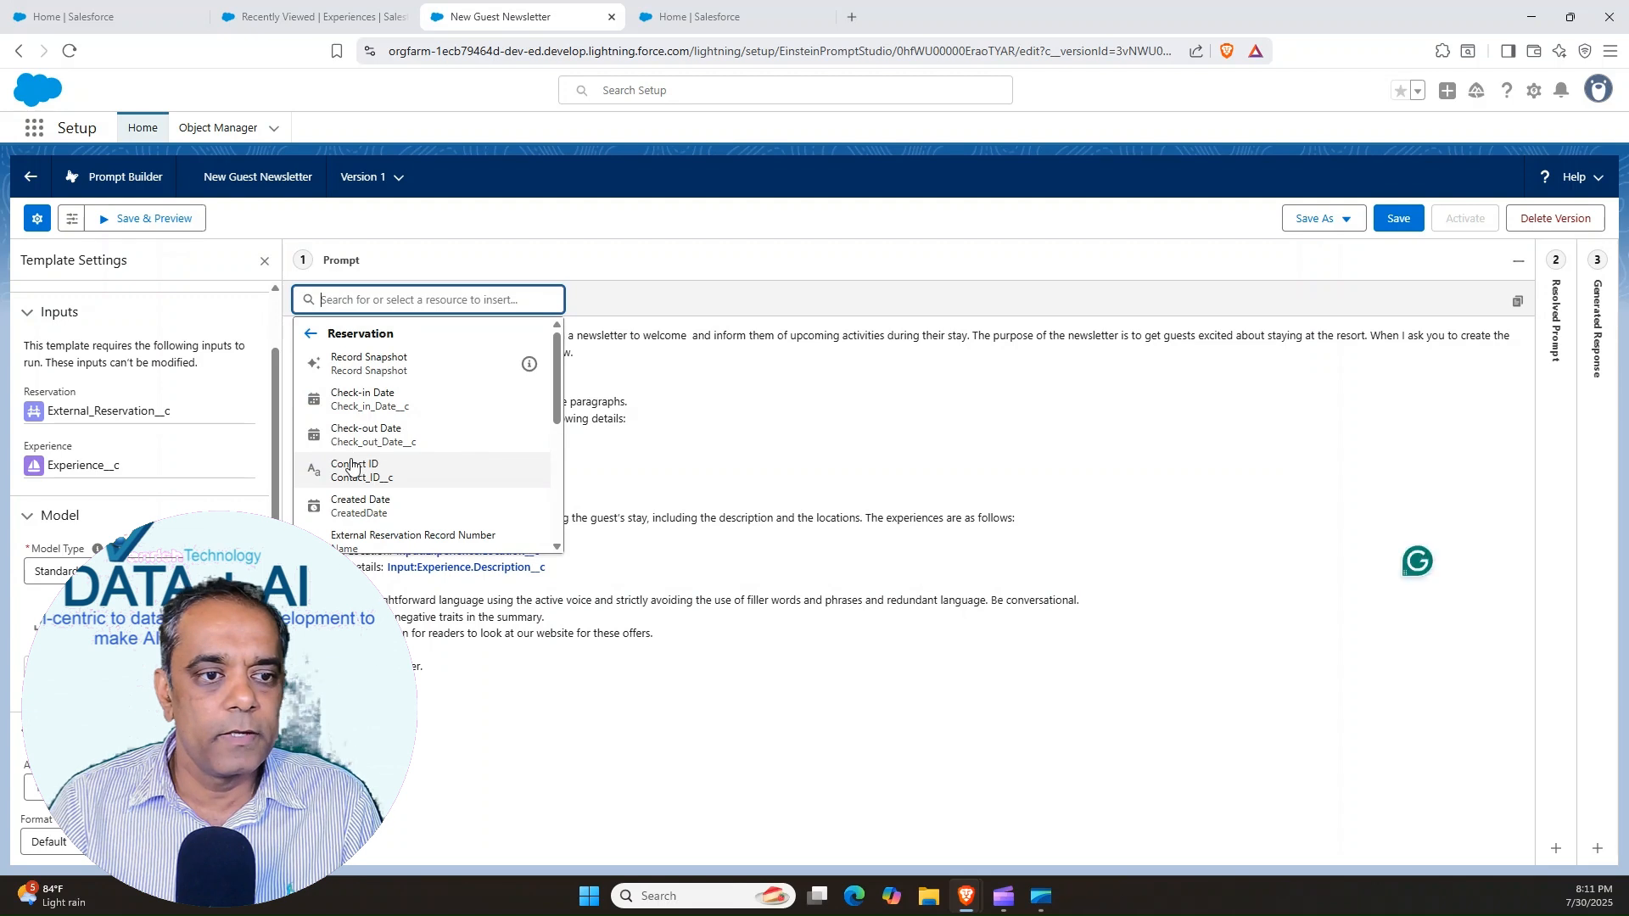
pyautogui.moveTo(551, 399); pyautogui.dragTo(554, 521)
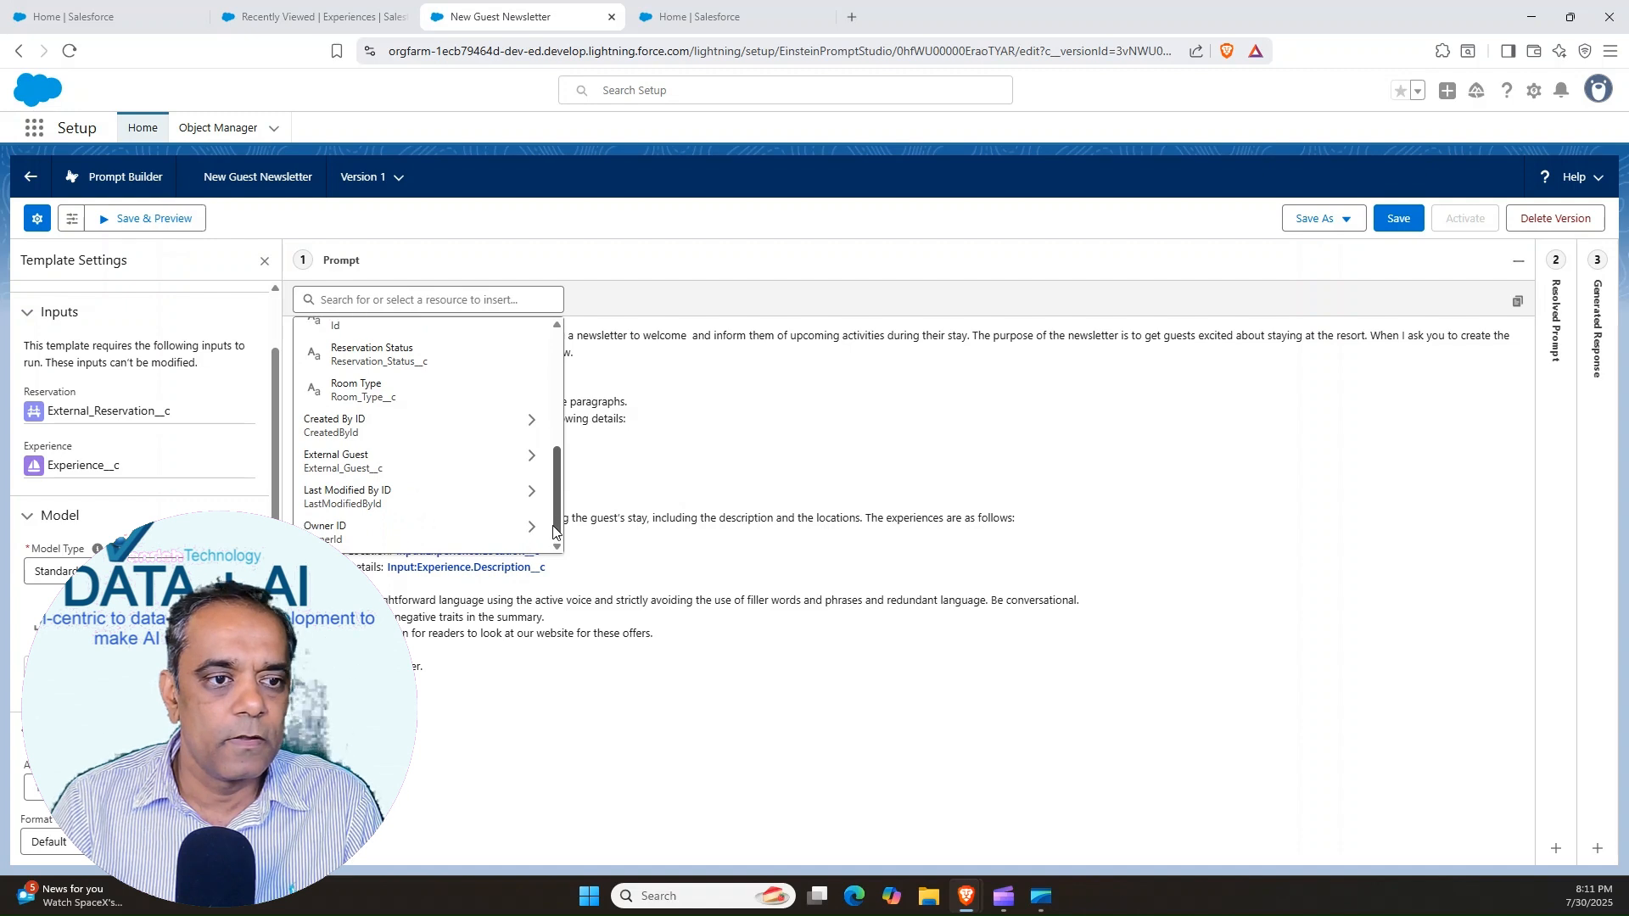
pyautogui.click(335, 467)
pyautogui.moveTo(557, 502); pyautogui.dragTo(551, 377)
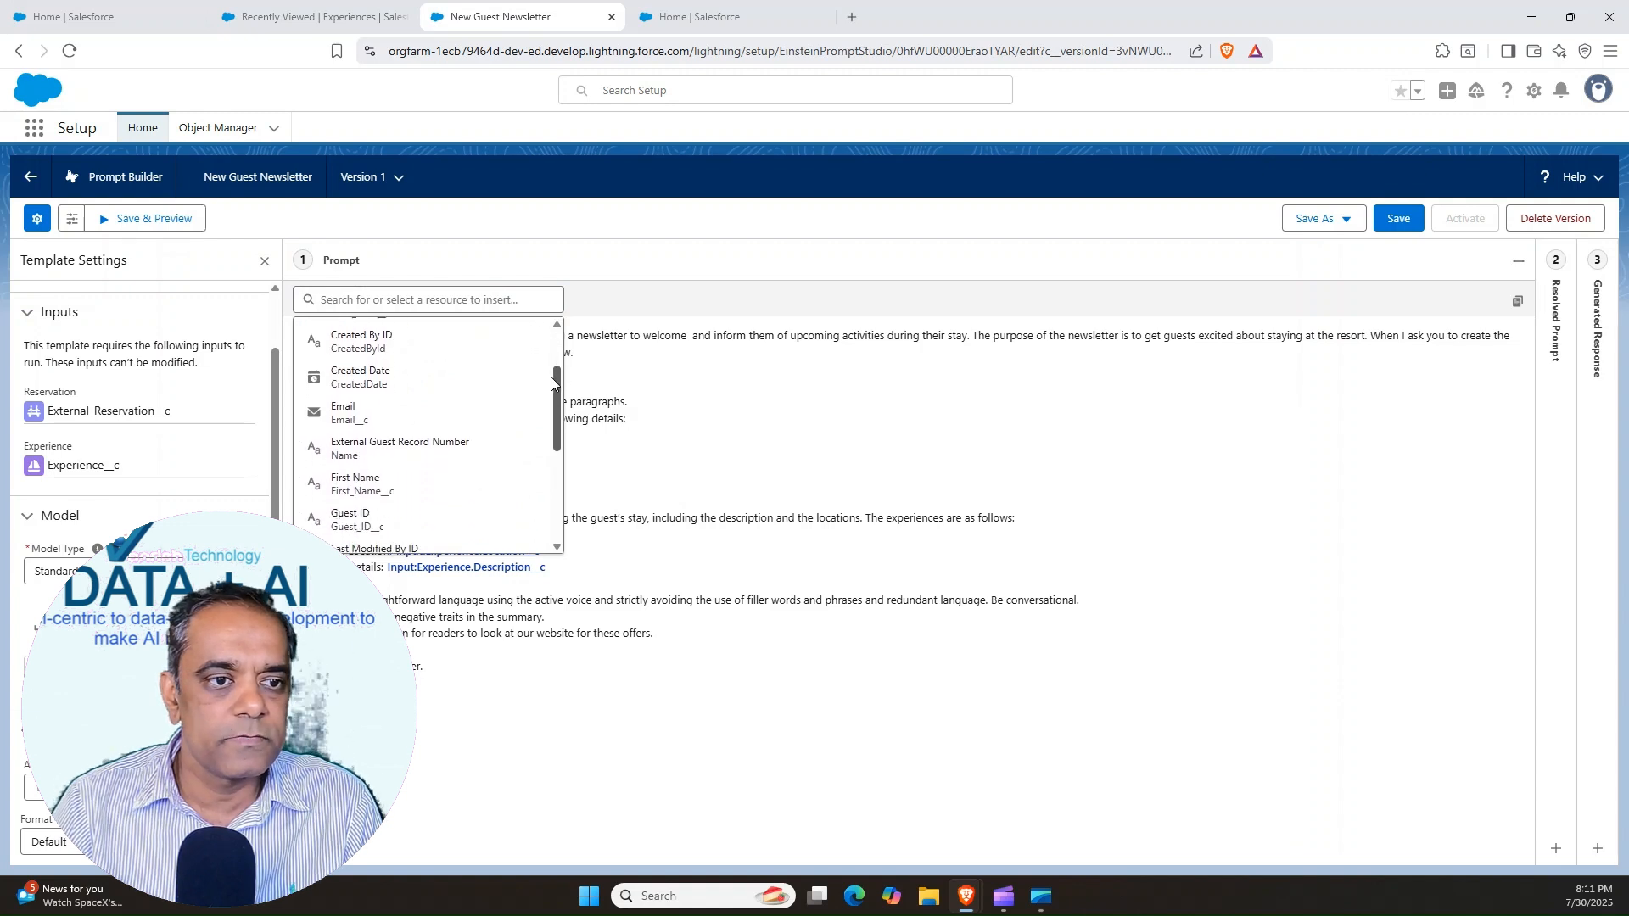
pyautogui.click(337, 483)
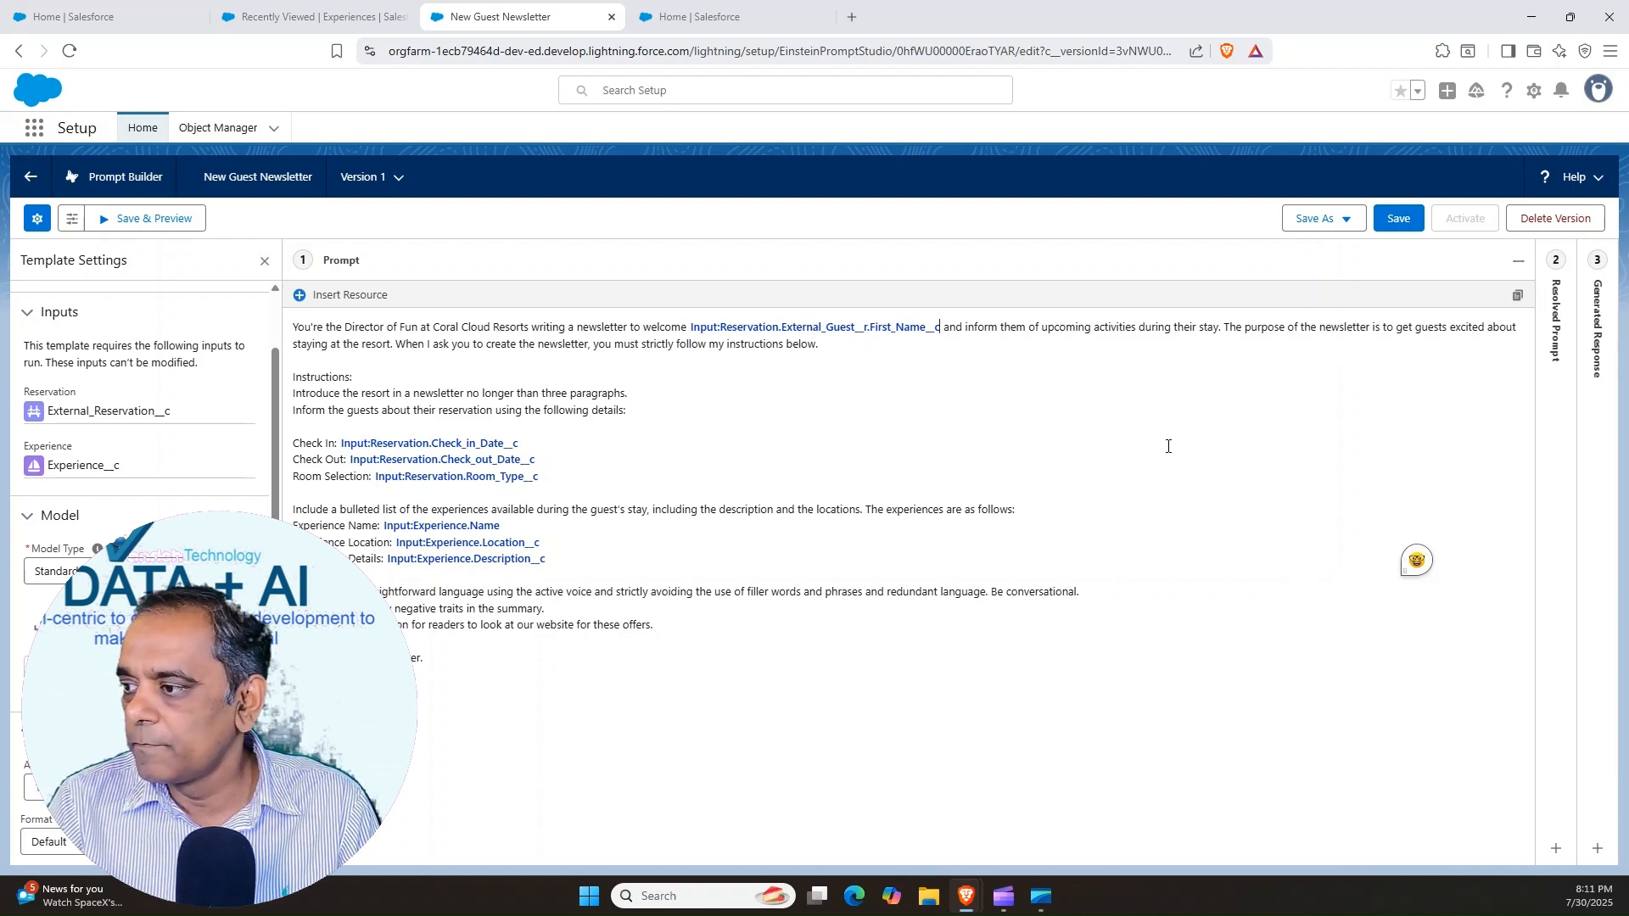
pyautogui.click(1398, 218)
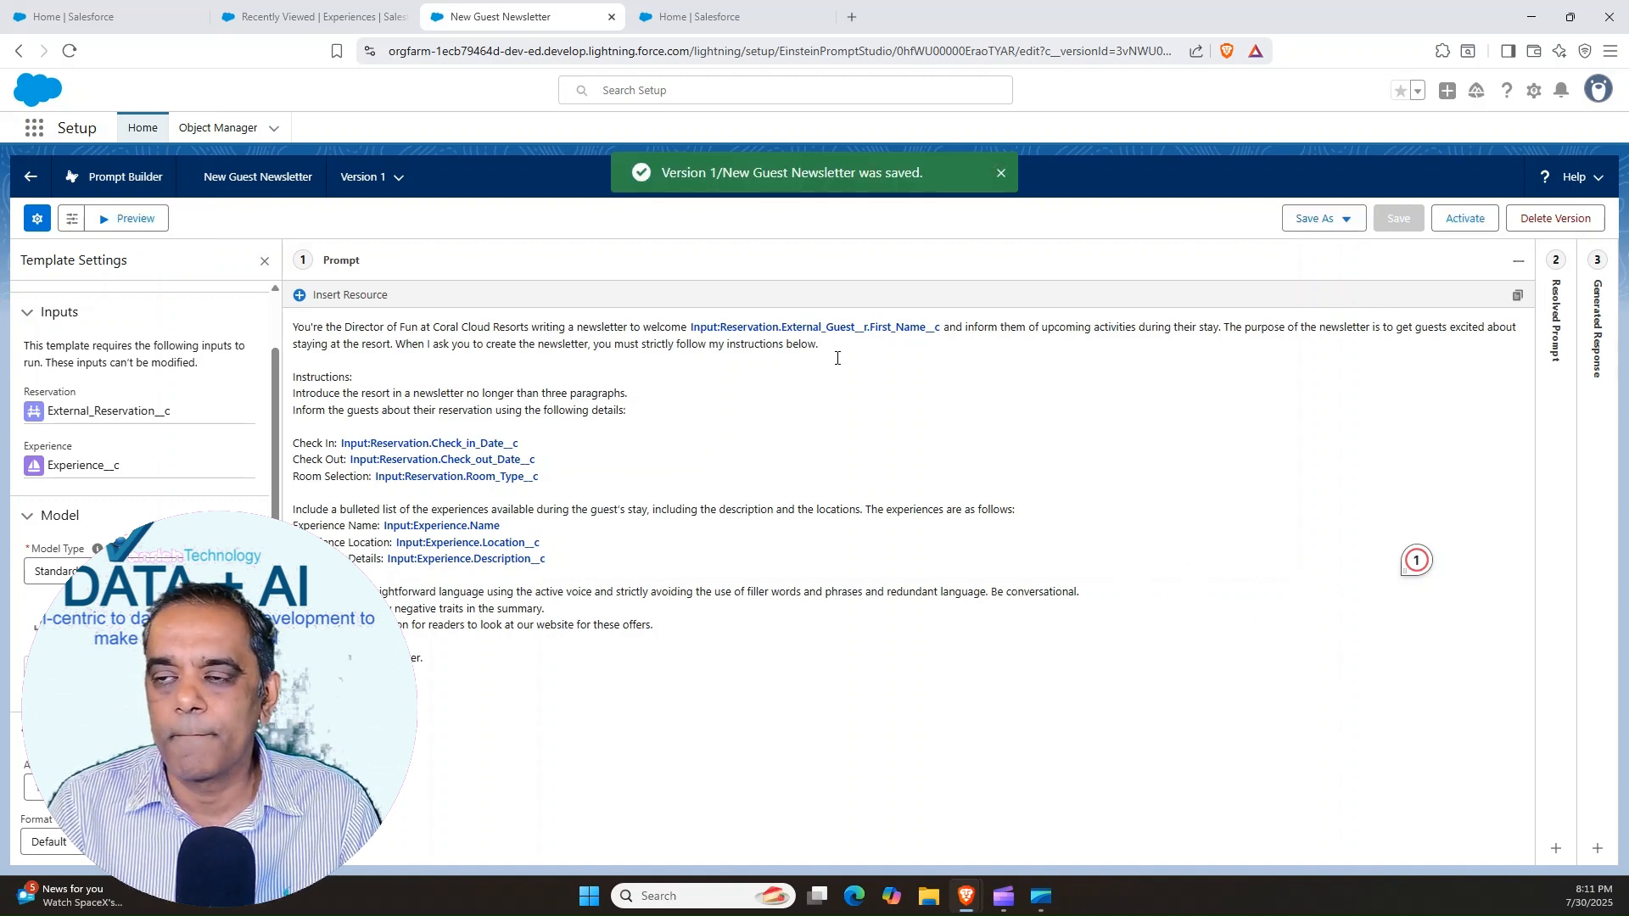
pyautogui.click(785, 408)
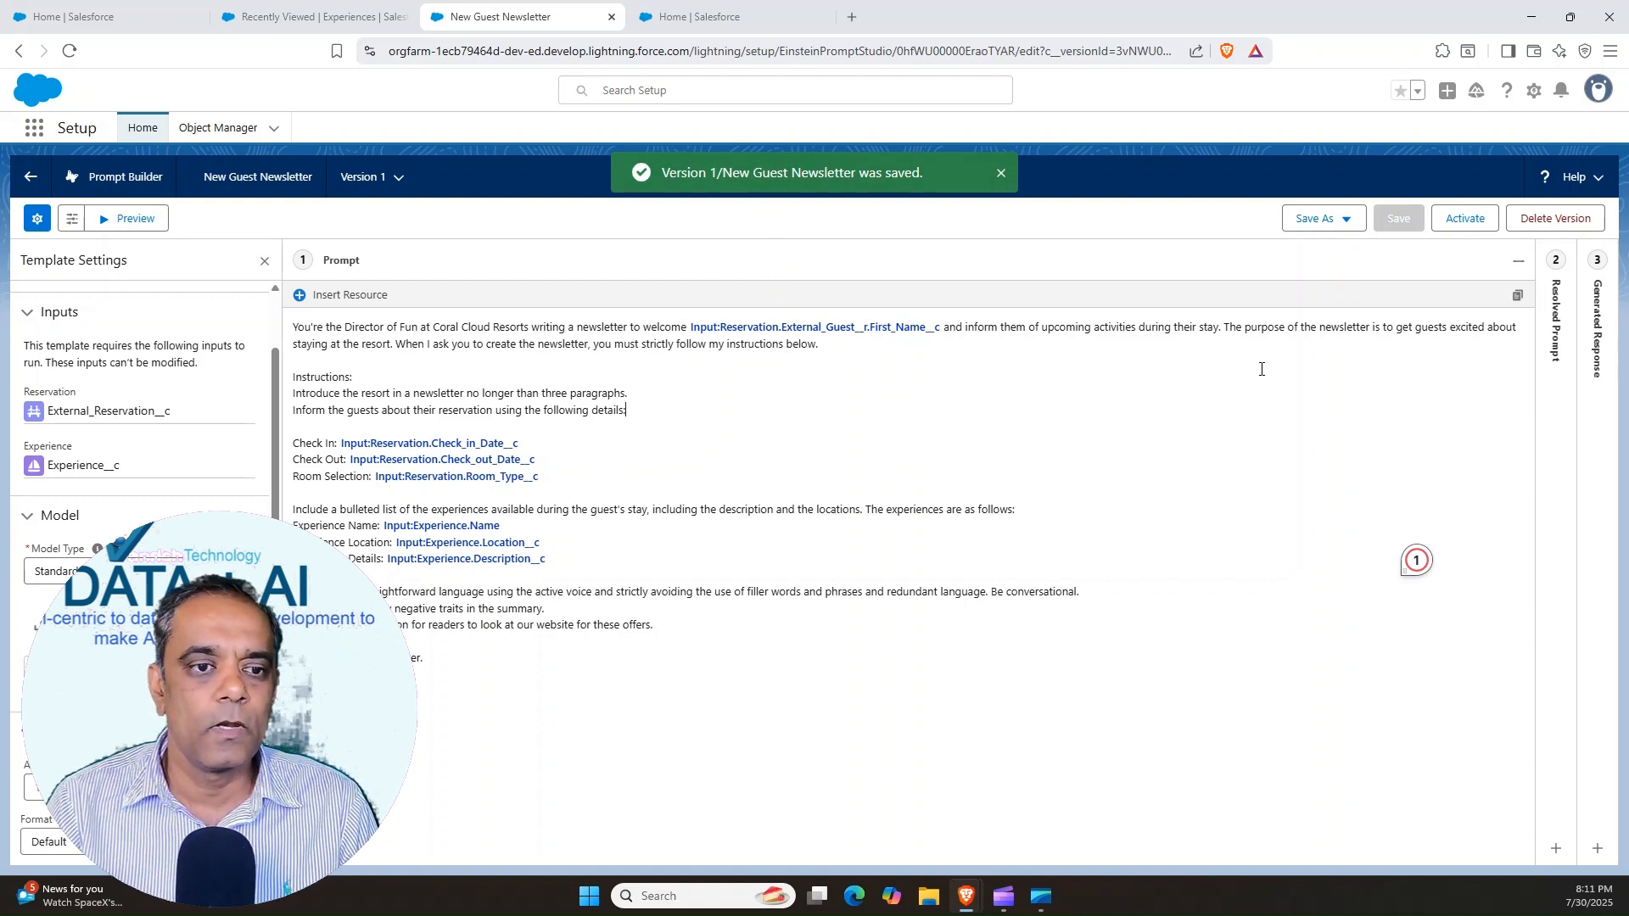
pyautogui.click(1348, 220)
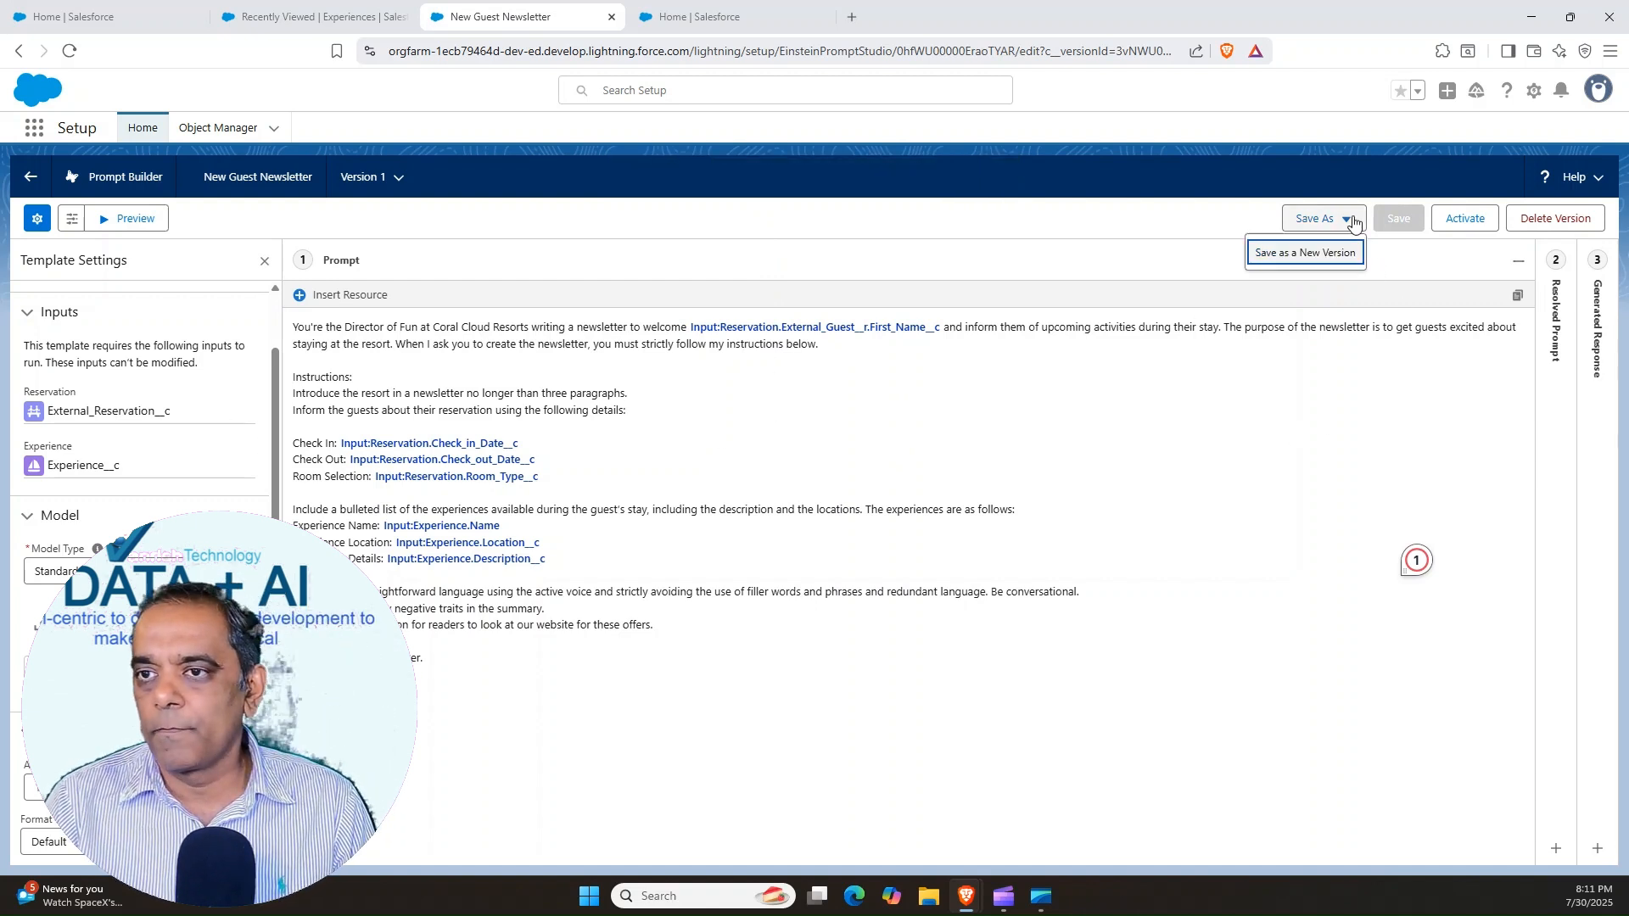
pyautogui.tripleClick(1319, 409)
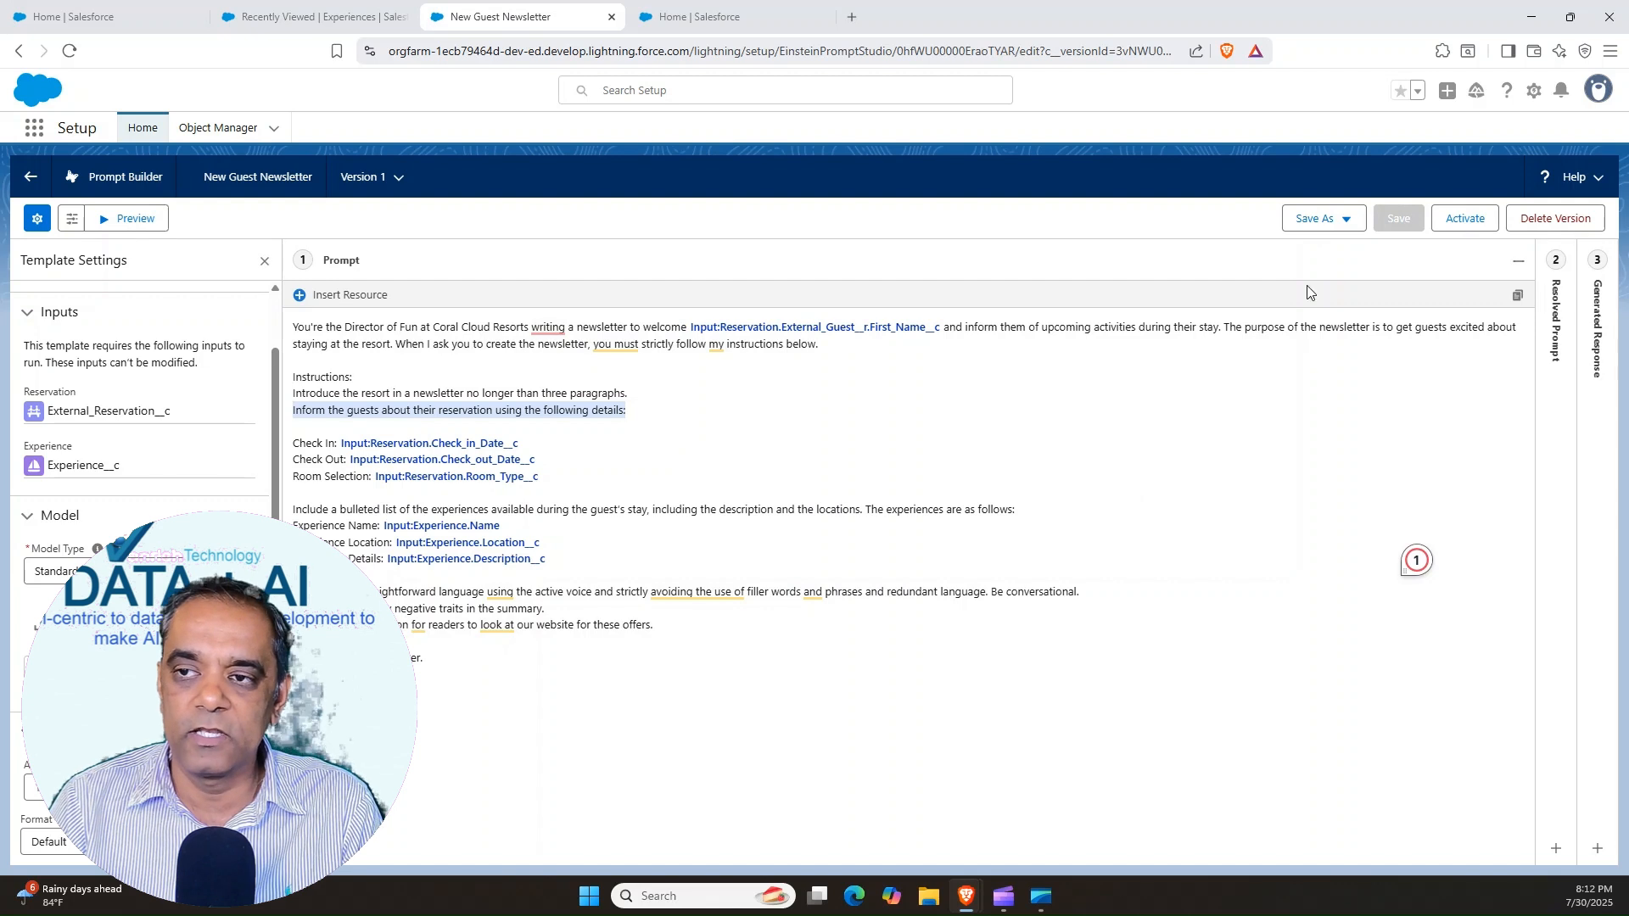
# Set the preview inputs to the first listed external reservation record and the Sunrise Yoga experience
pyautogui.click(119, 223)
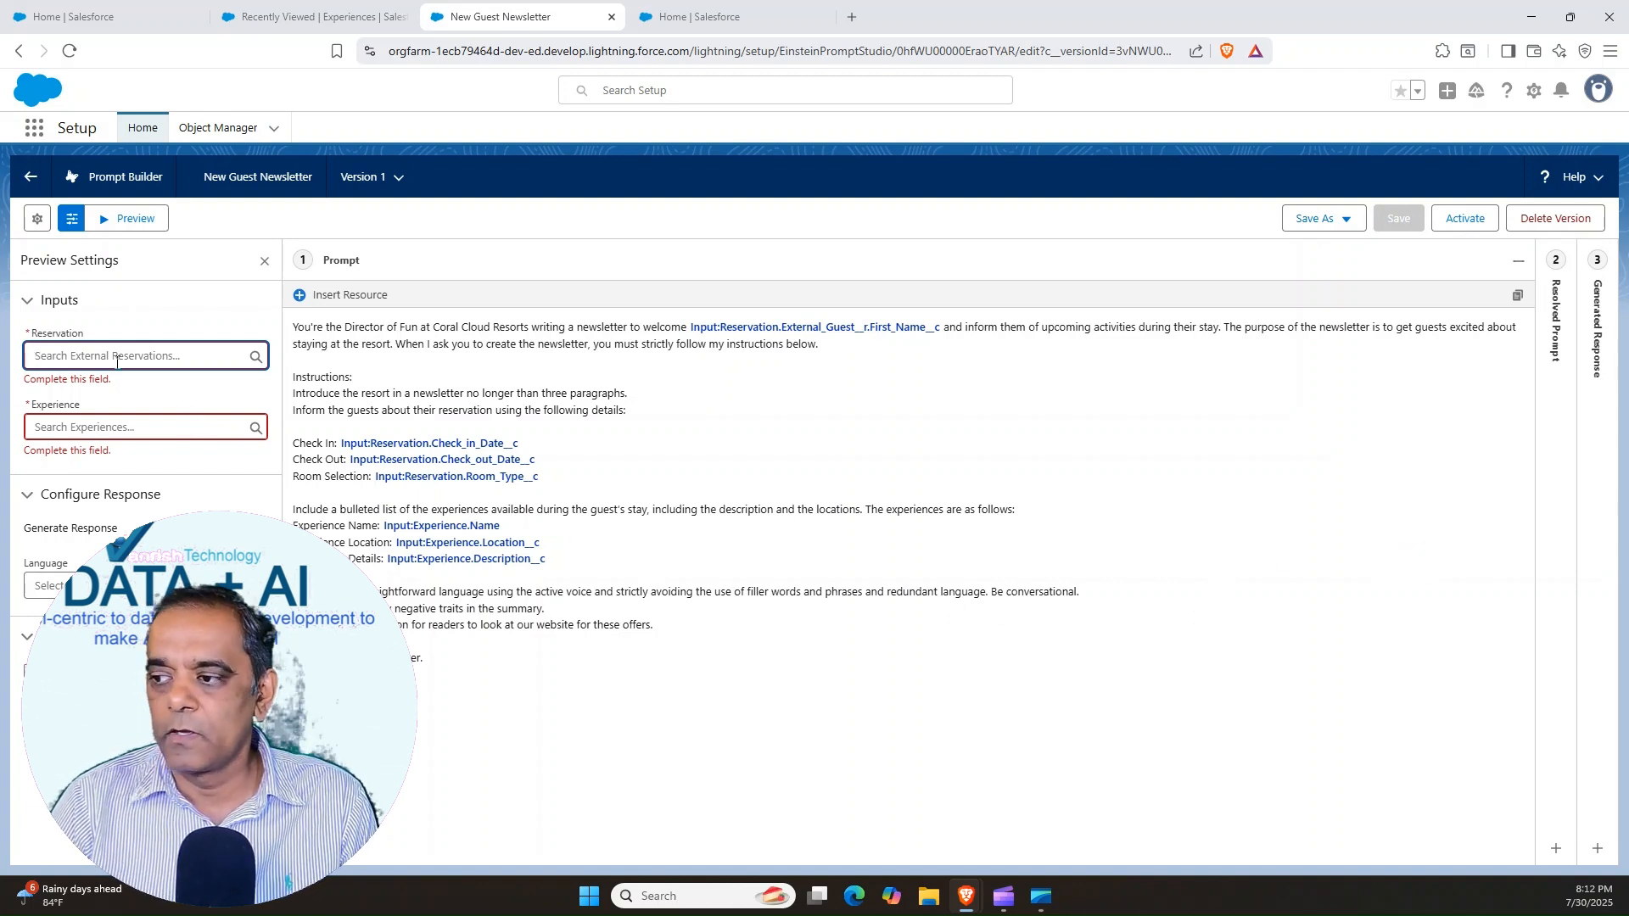
pyautogui.write('er')
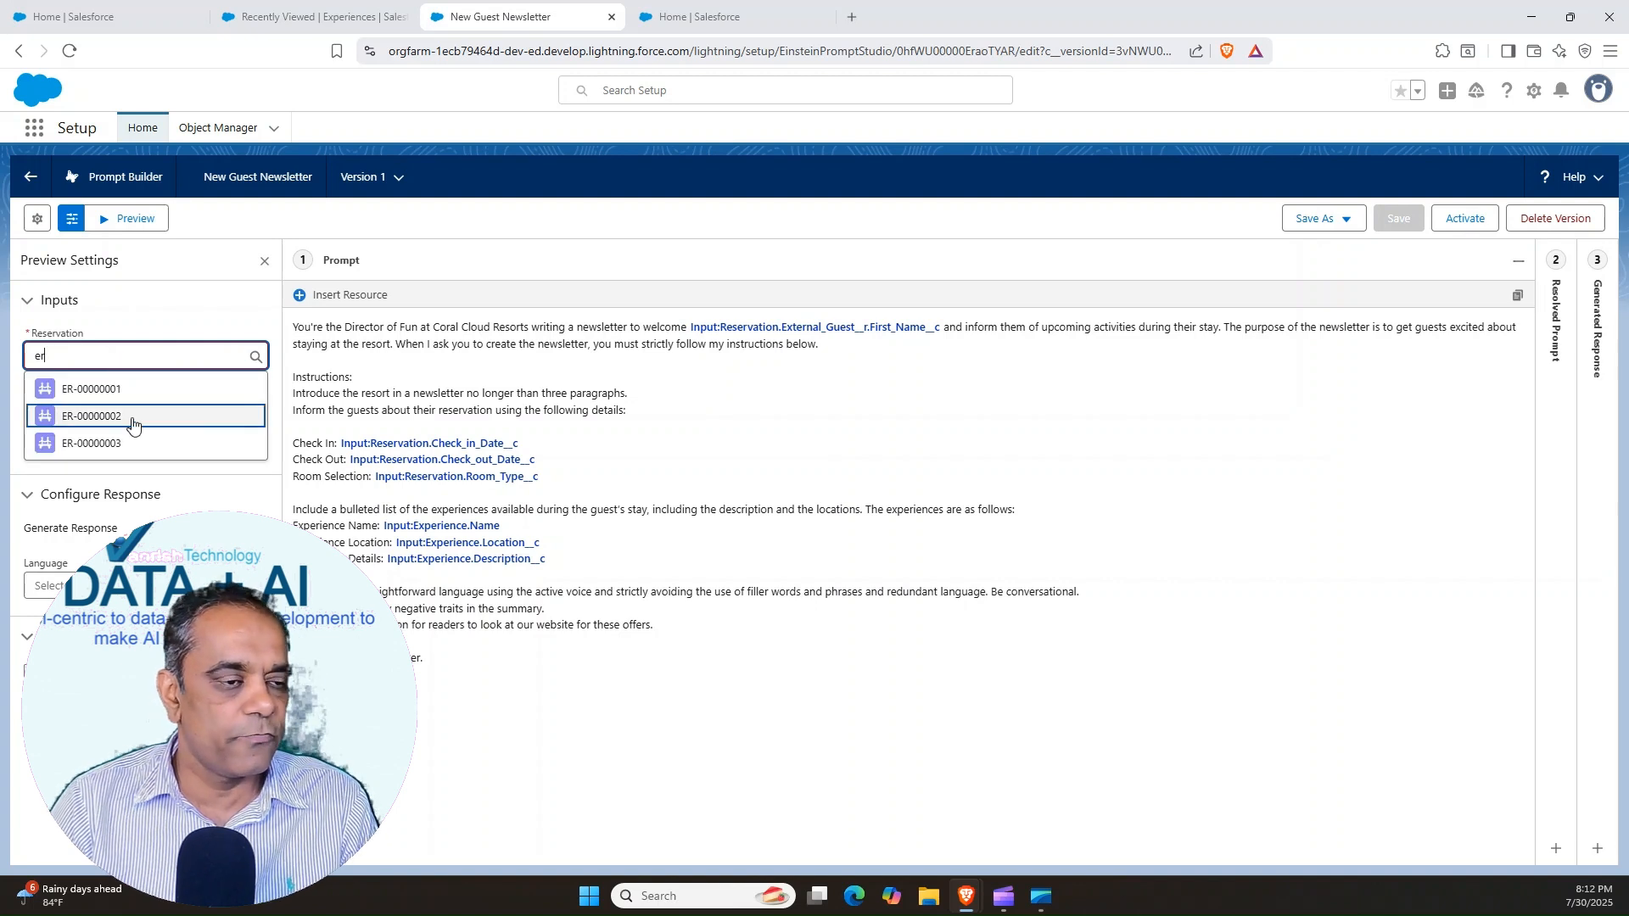
pyautogui.click(93, 390)
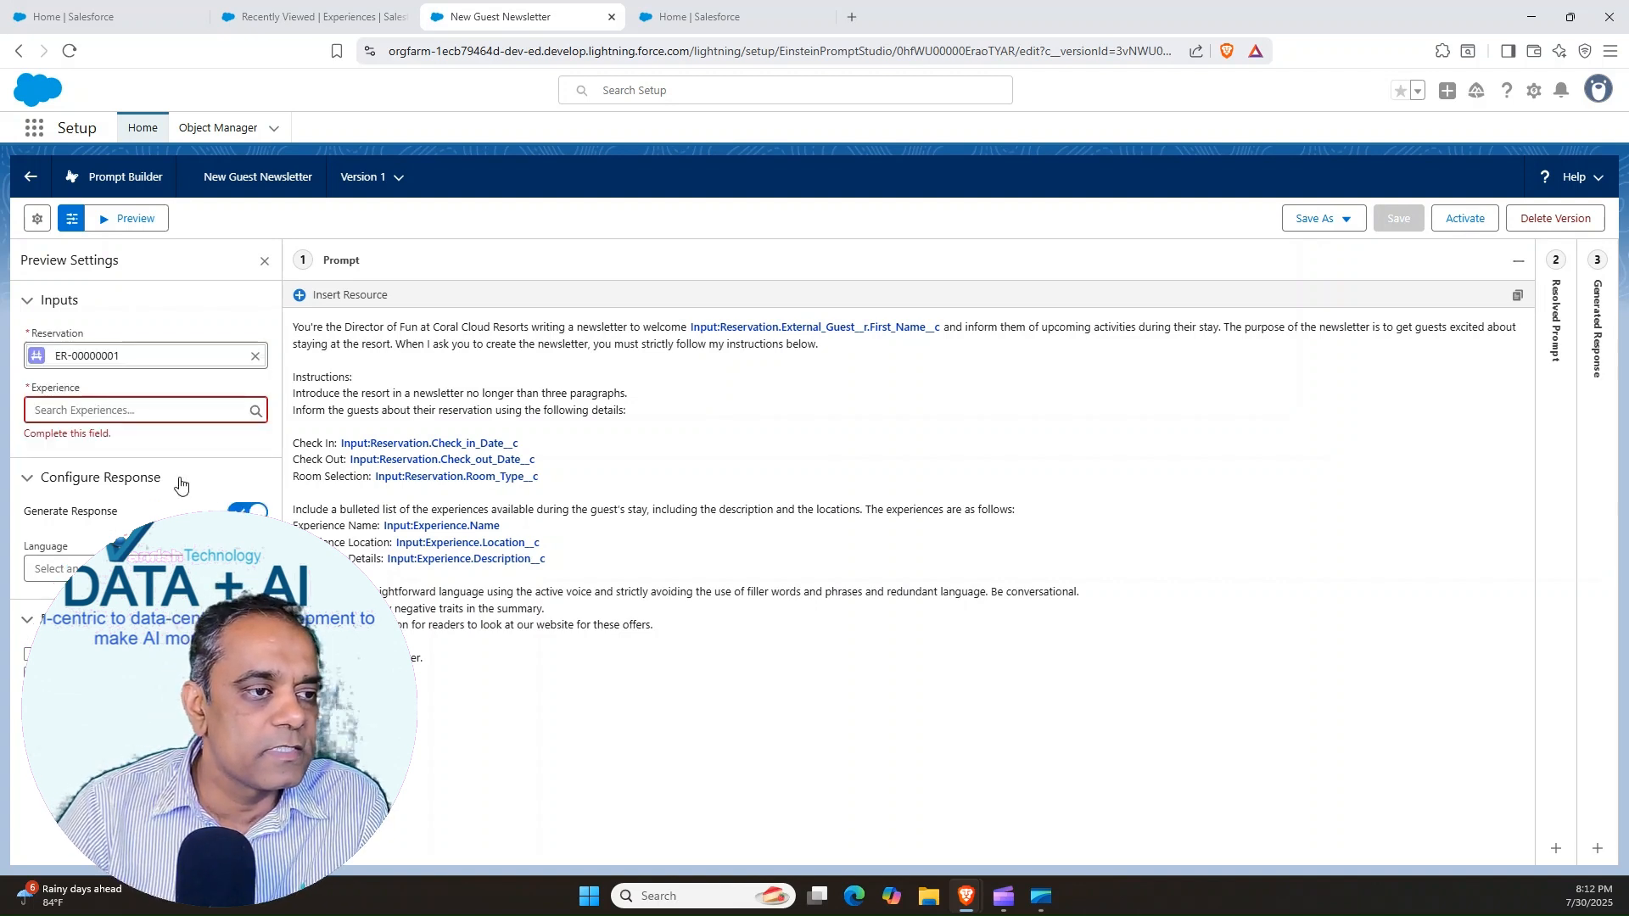
pyautogui.click(106, 404)
pyautogui.write('s')
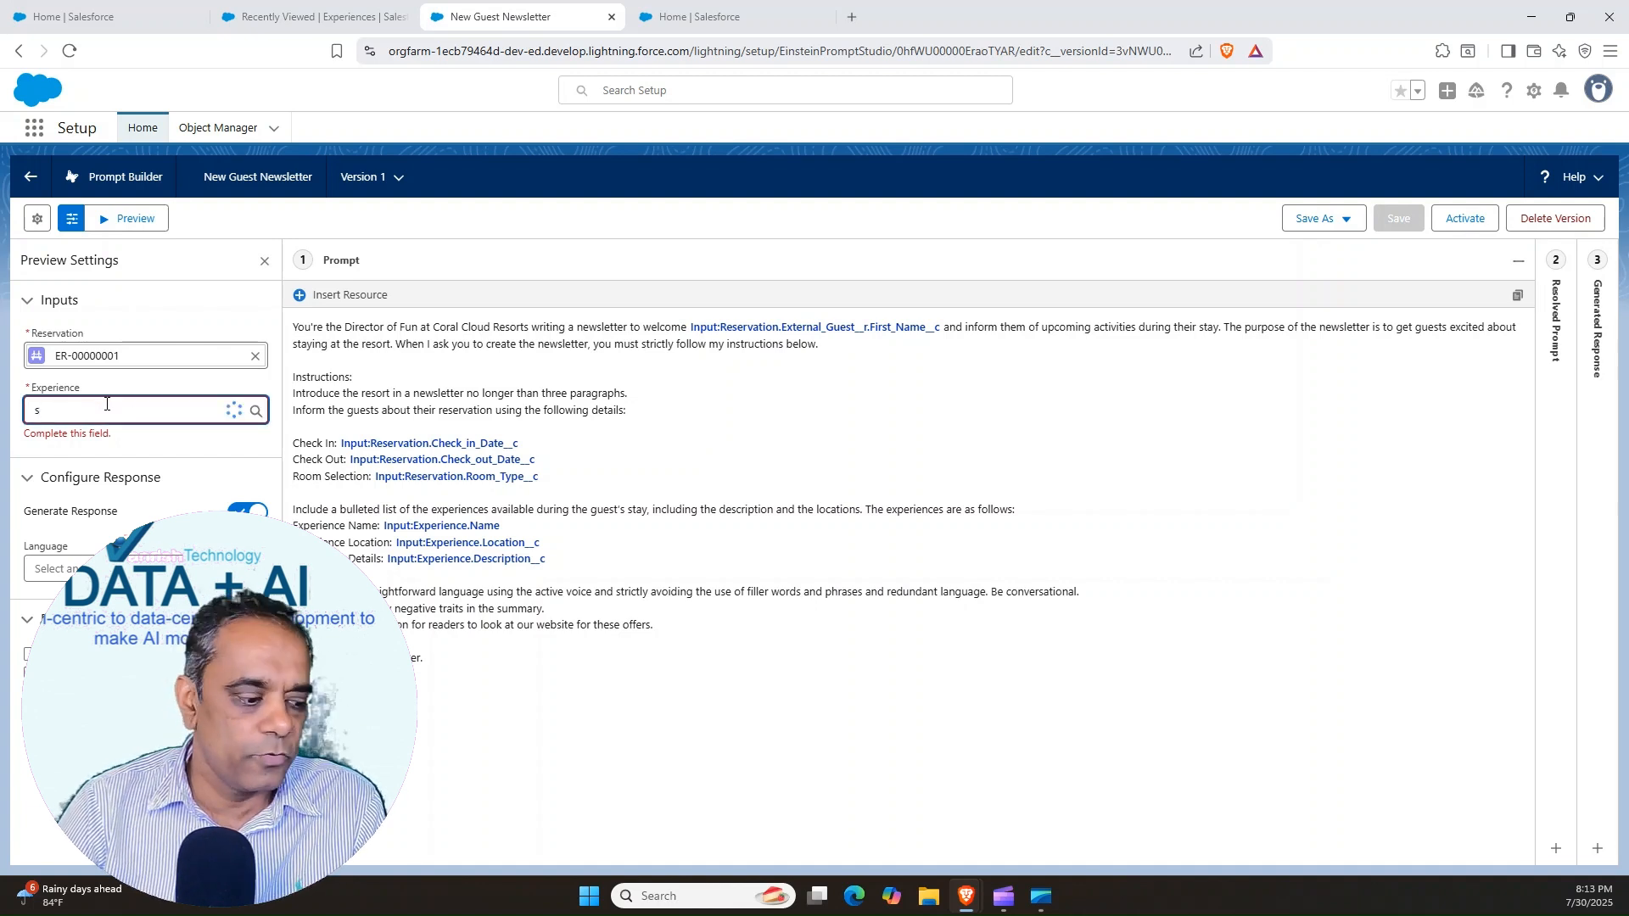
pyautogui.write('un')
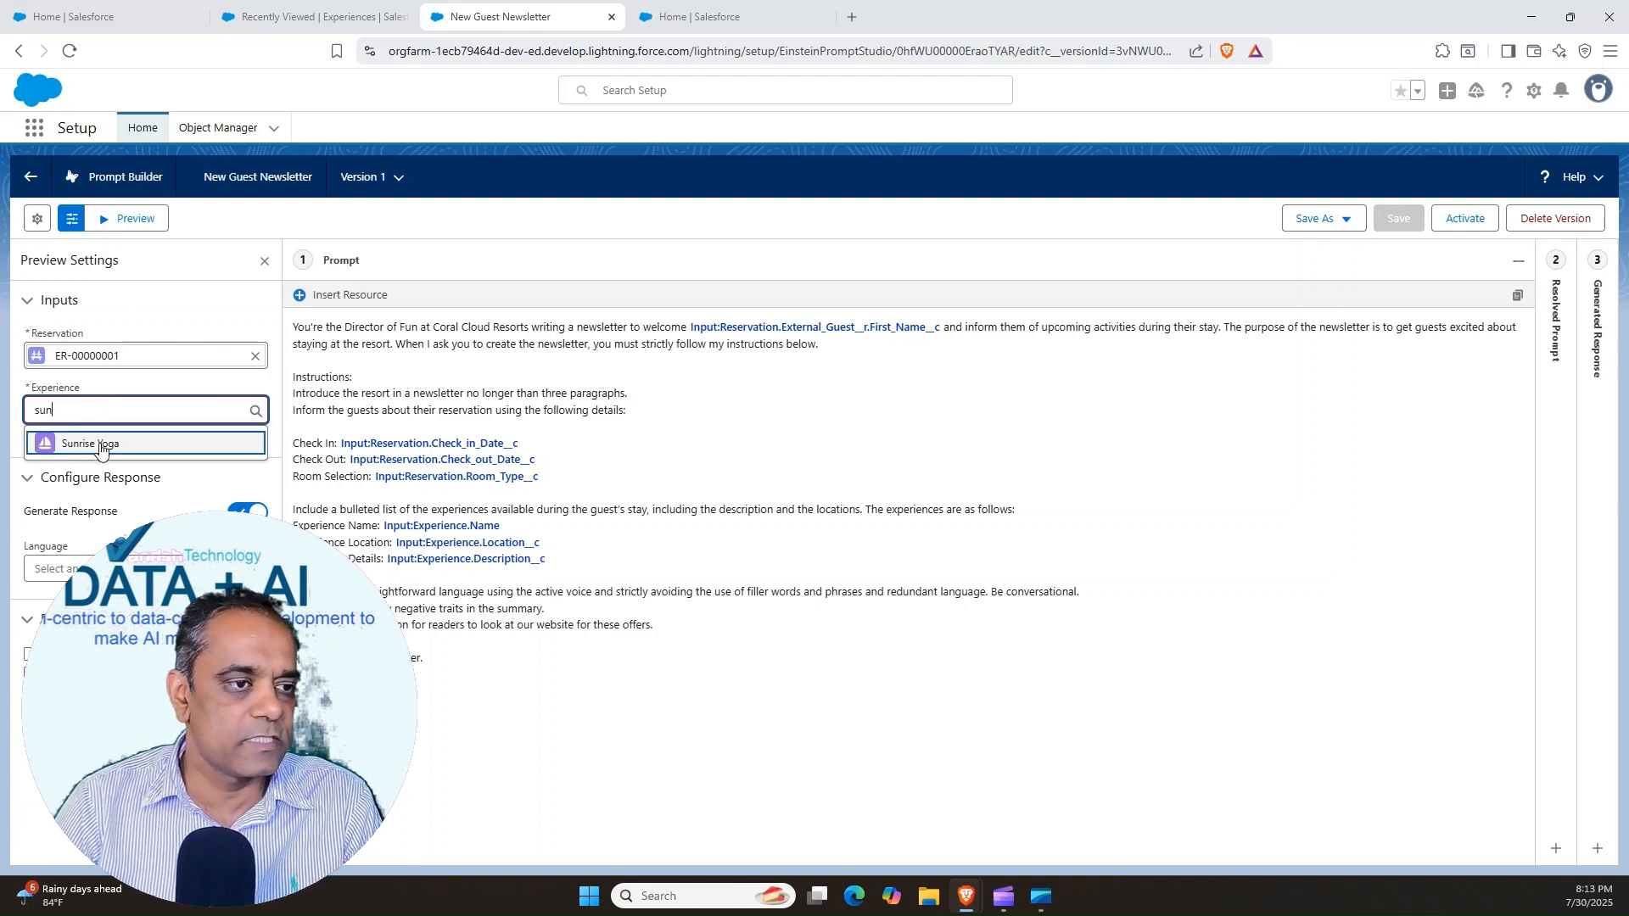
pyautogui.click(100, 443)
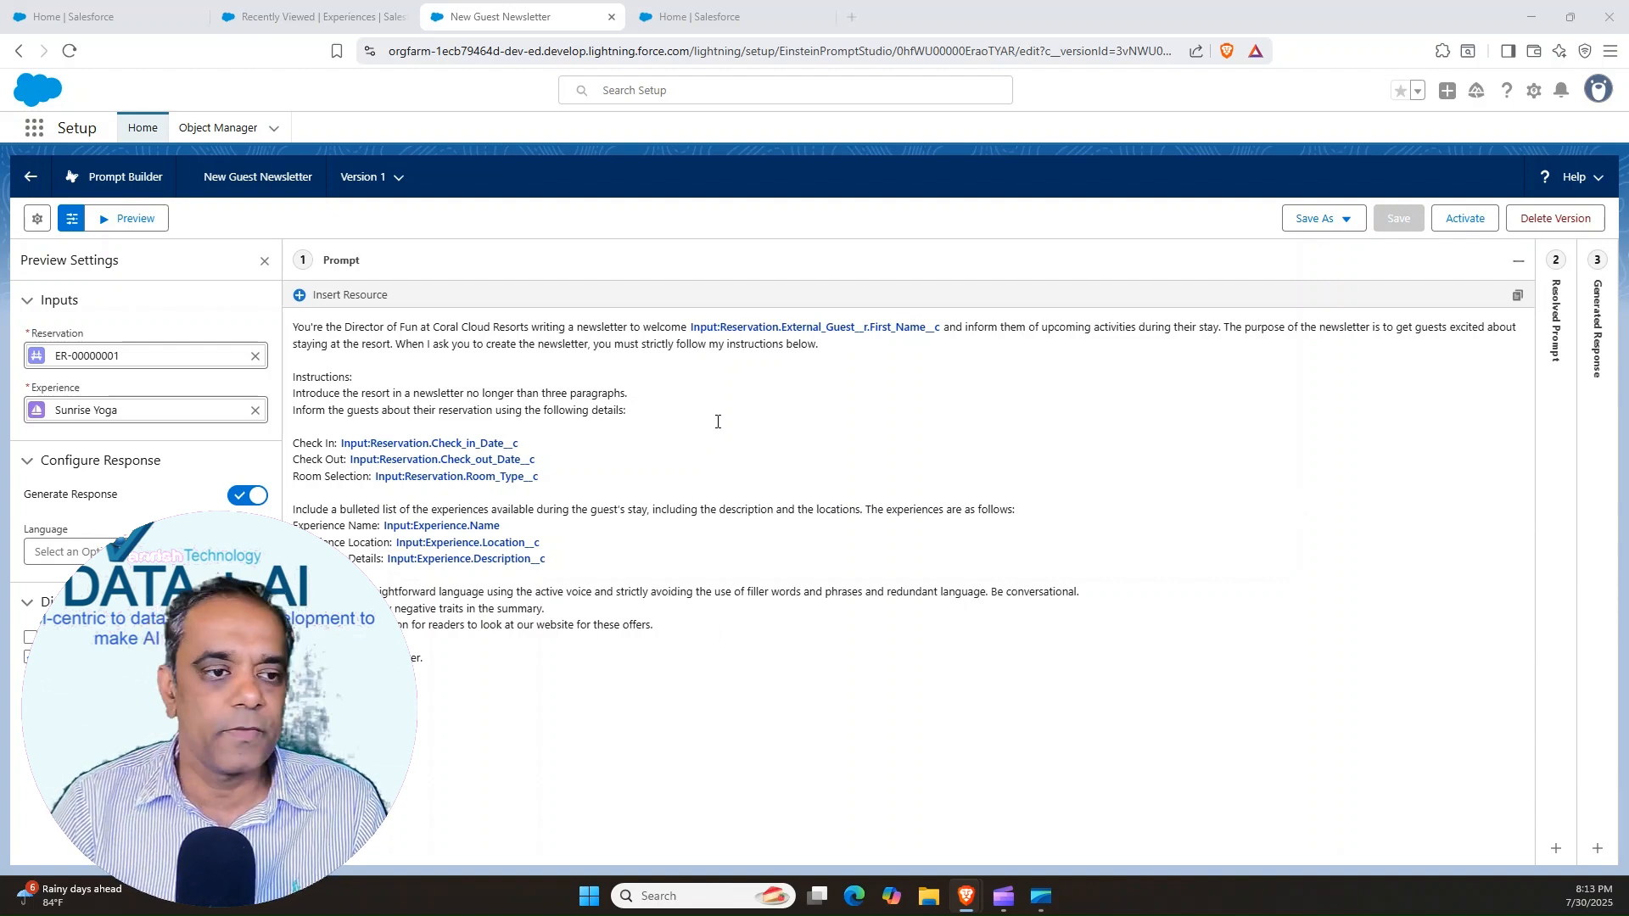
# Run the preview with the chosen records and review the generated newsletter from its greeting to its signature
pyautogui.click(132, 222)
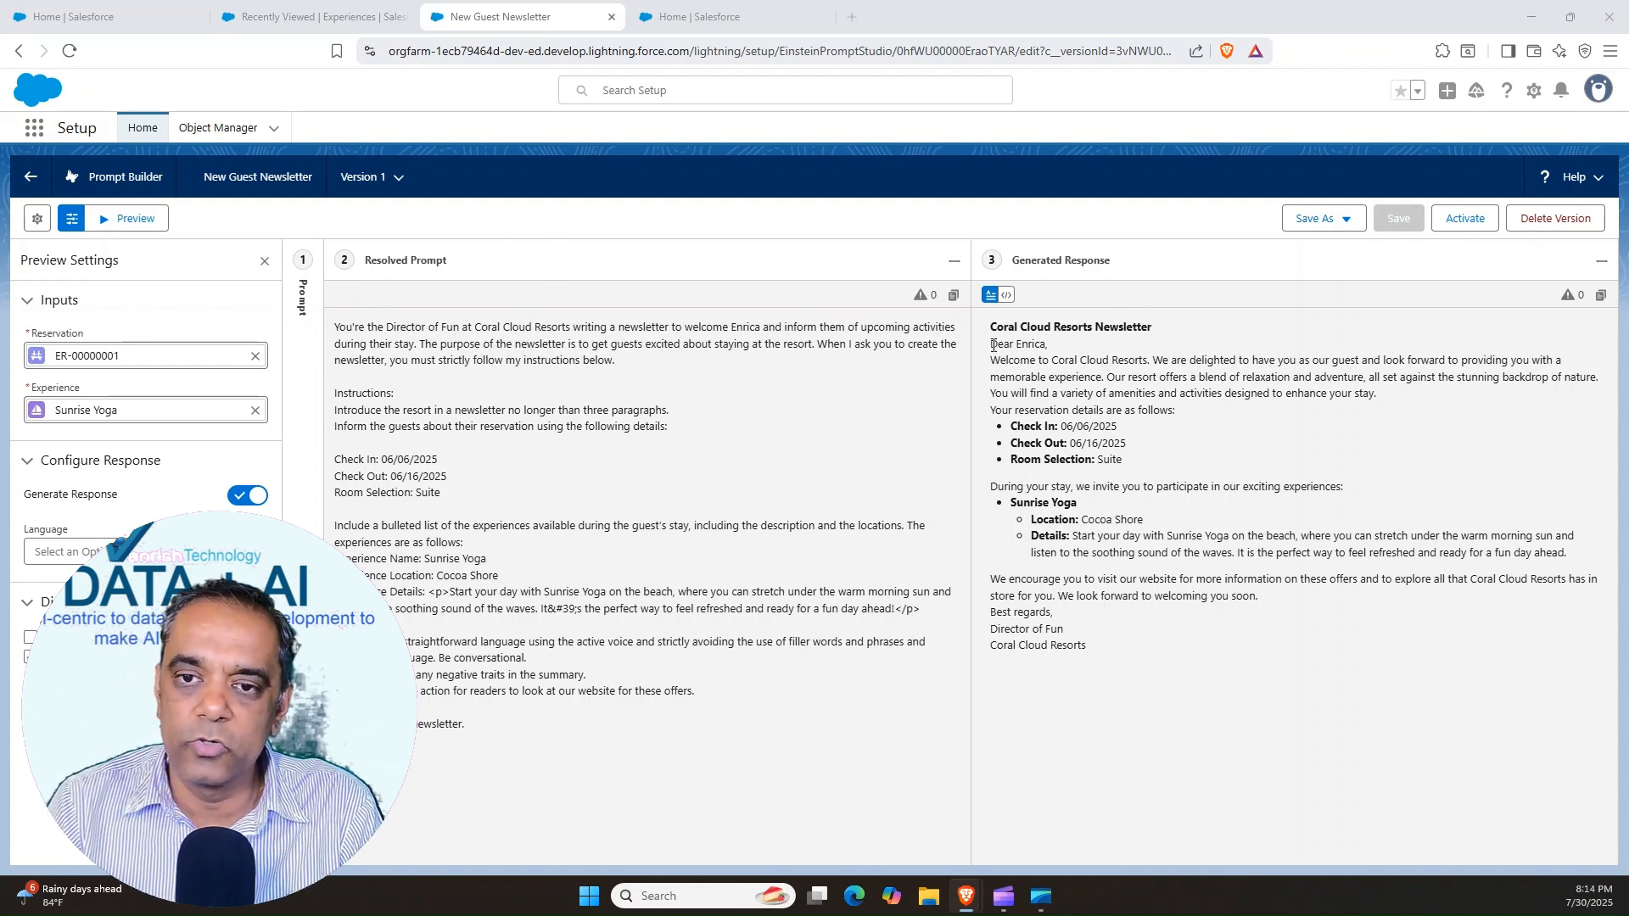
pyautogui.moveTo(994, 345); pyautogui.dragTo(1122, 651)
pyautogui.click(1031, 357)
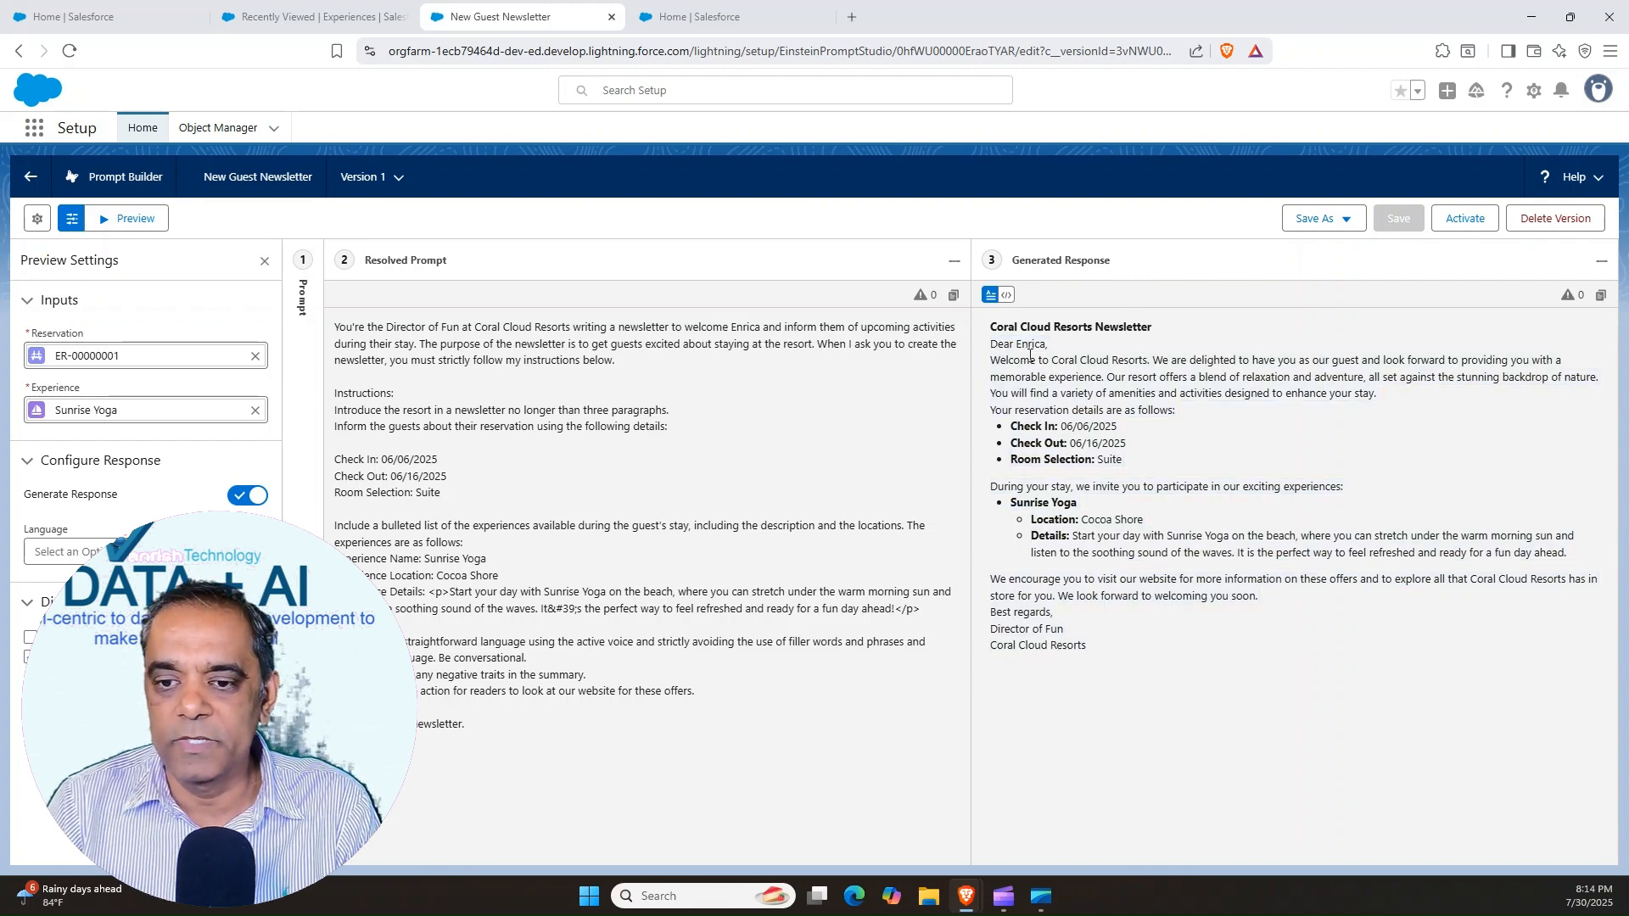